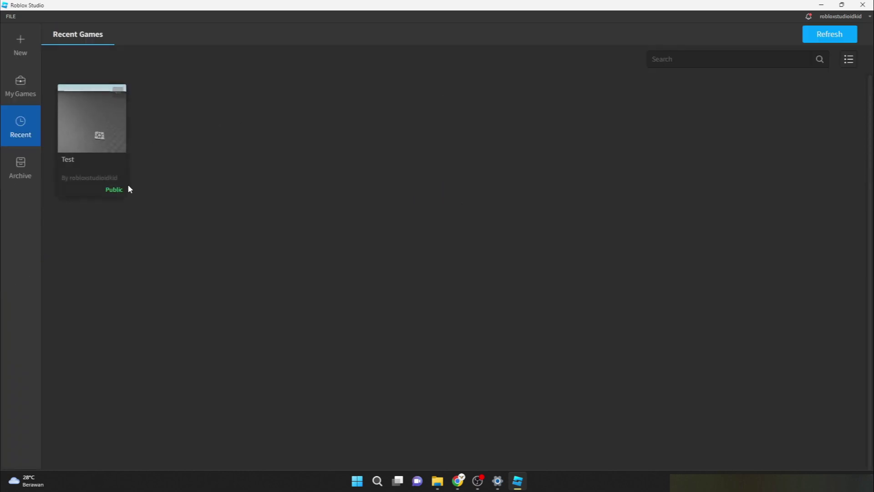
# Look through the owned, recent and archived games lists
pyautogui.click(20, 44)
pyautogui.click(23, 87)
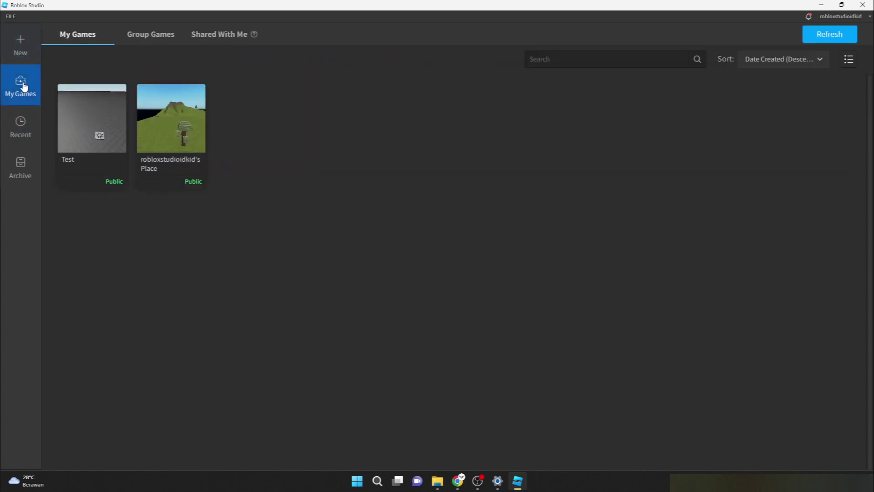
pyautogui.click(22, 119)
pyautogui.click(32, 169)
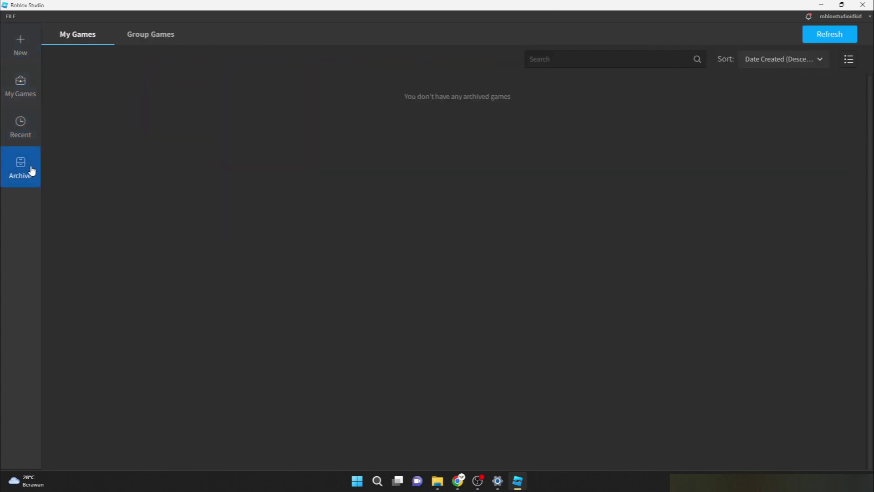
# Browse the Theme and Gameplay templates for new places and create a place from the Classic Baseplate template
pyautogui.click(35, 51)
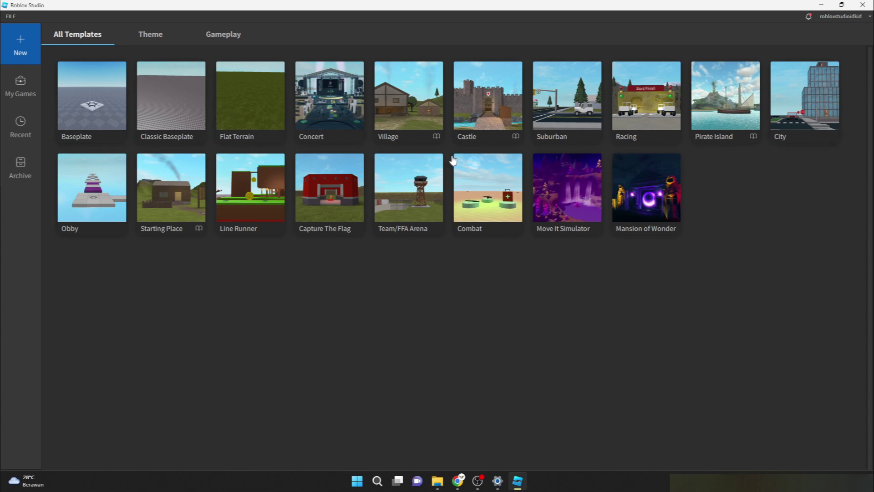
pyautogui.click(151, 40)
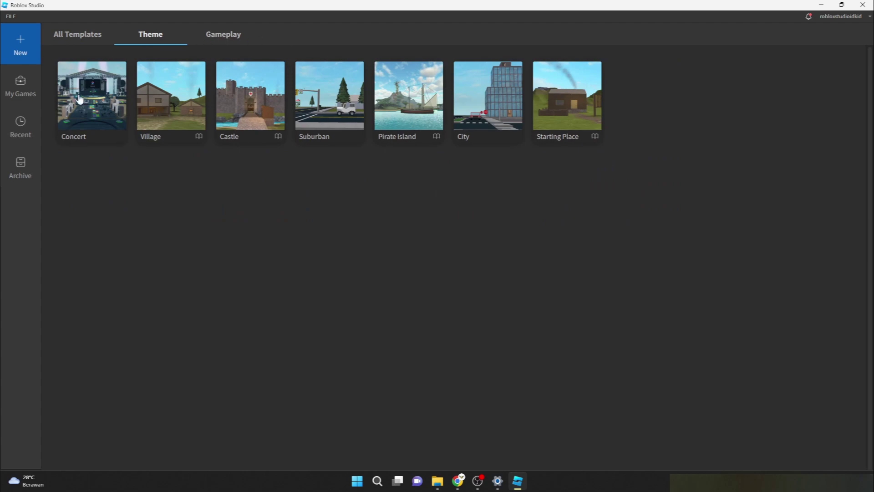
pyautogui.click(226, 33)
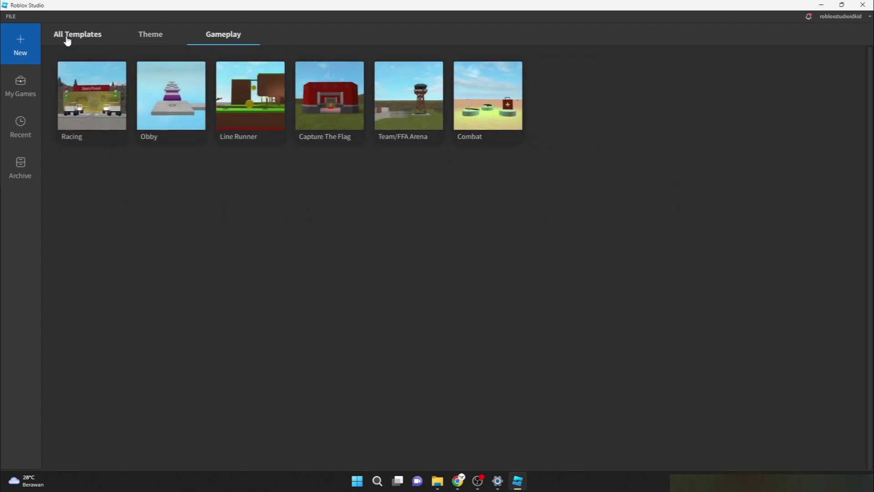
pyautogui.click(99, 42)
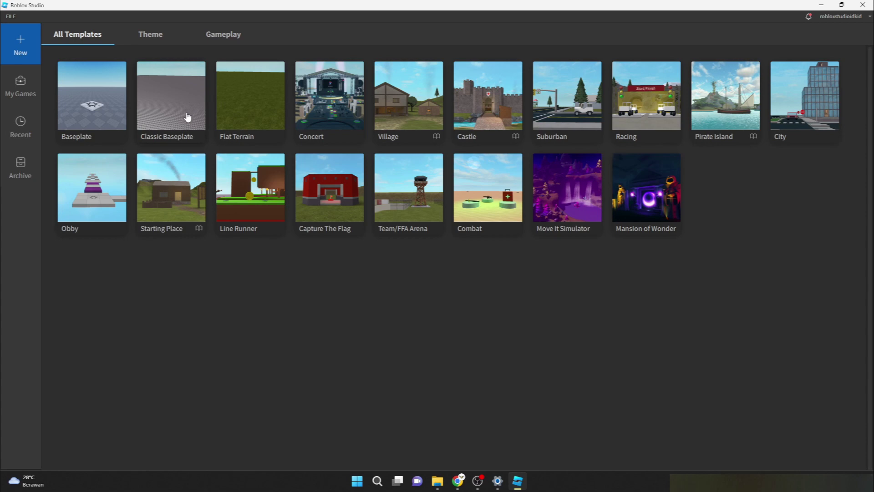
pyautogui.click(174, 107)
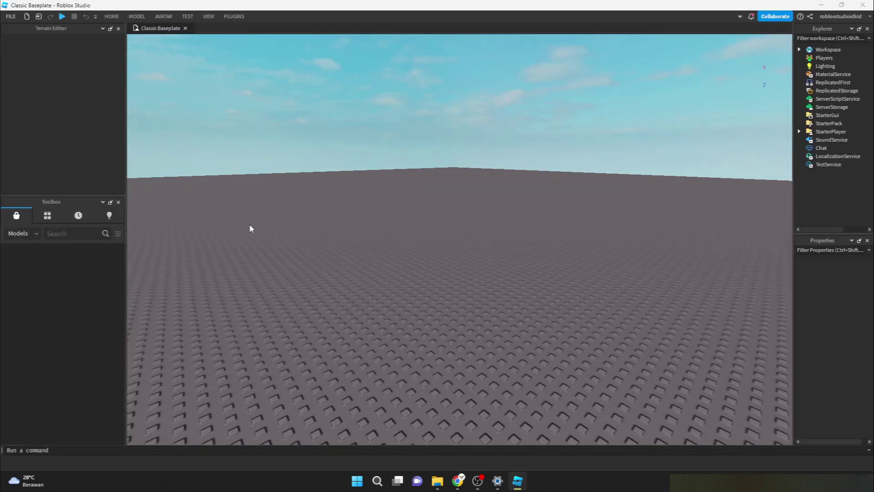
# Examine the baseplate from several angles and distances by turning, zooming and moving the camera forward
pyautogui.moveTo(346, 179); pyautogui.dragTo(347, 179, button='right')
pyautogui.scroll(-10, 347, 179)
pyautogui.scroll(4, 340, 203)
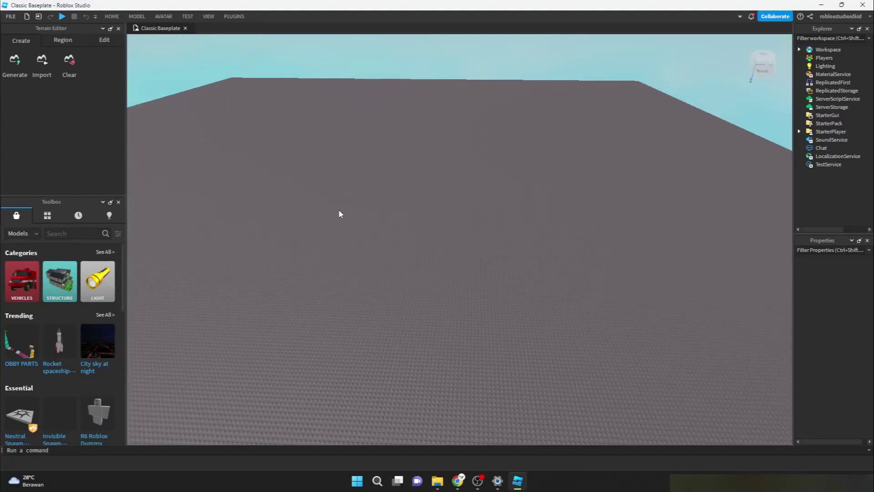
pyautogui.moveTo(339, 213); pyautogui.dragTo(332, 210, button='right')
pyautogui.scroll(5, 338, 209)
pyautogui.press('w')
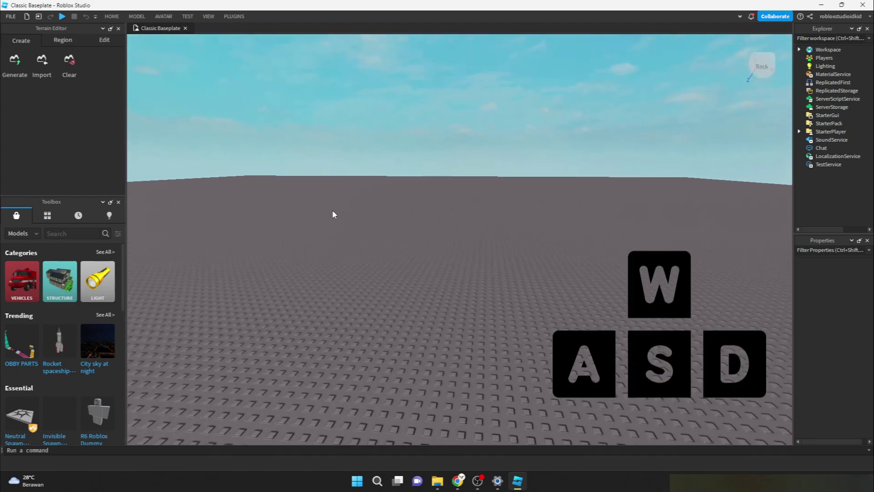
pyautogui.press('w')
pyautogui.press('w')
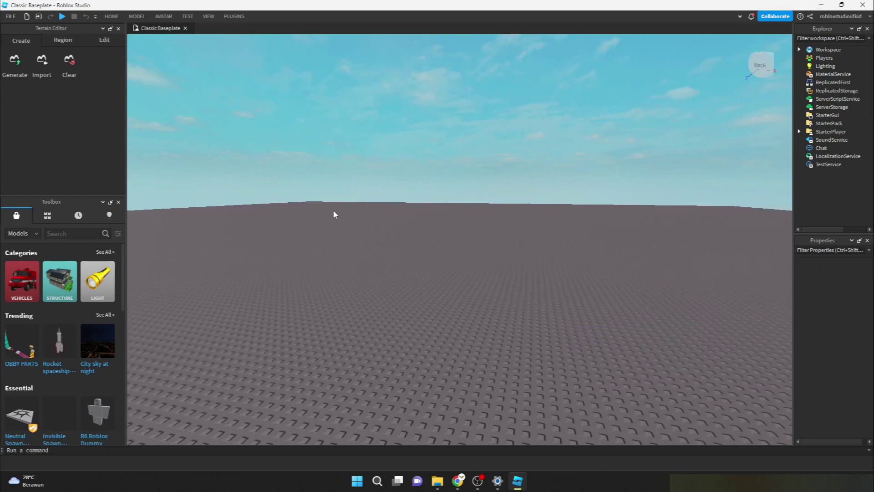
pyautogui.moveTo(333, 210); pyautogui.dragTo(338, 203, button='right')
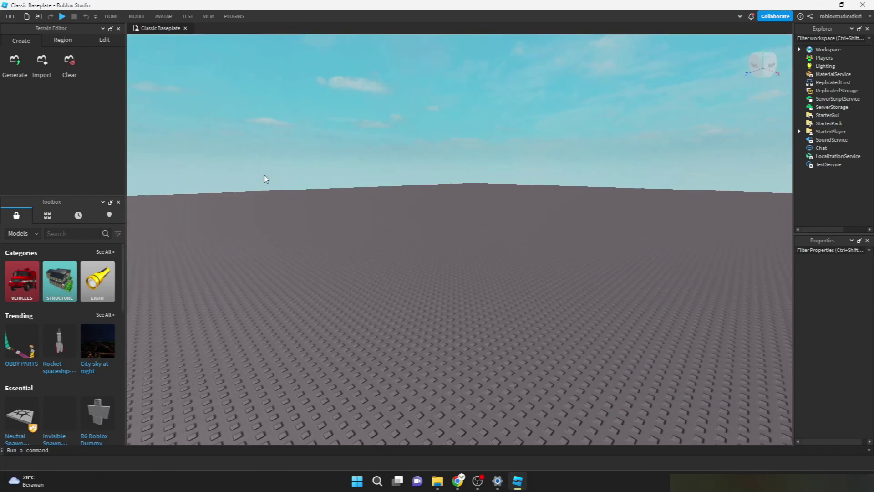
# Close the Toolbox, Terrain Editor, Explorer and Properties windows to clear the workspace around the viewport
pyautogui.click(120, 202)
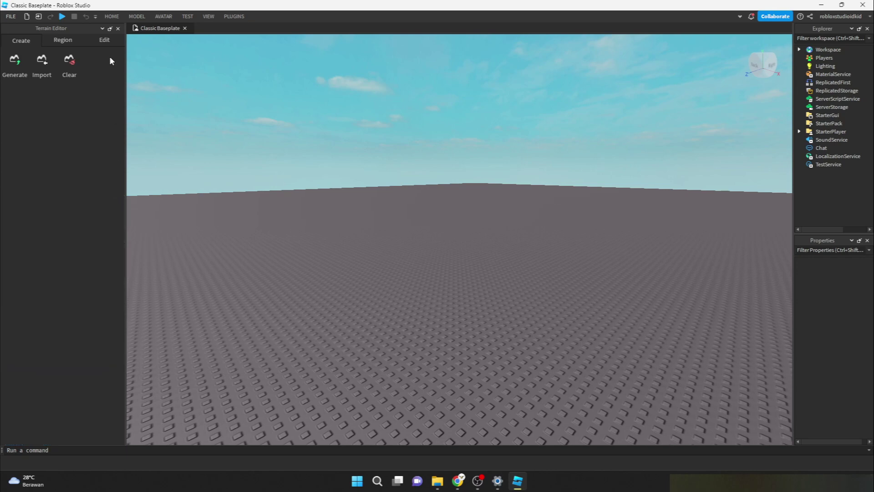
pyautogui.click(118, 29)
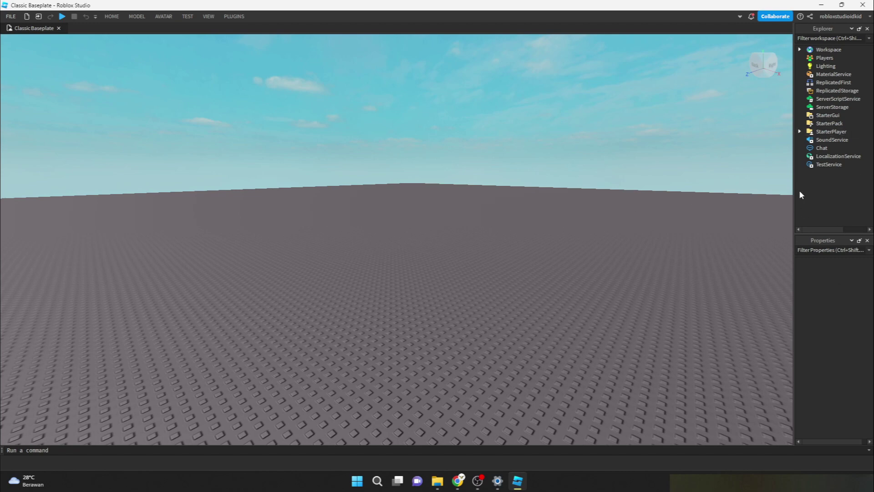
pyautogui.click(867, 29)
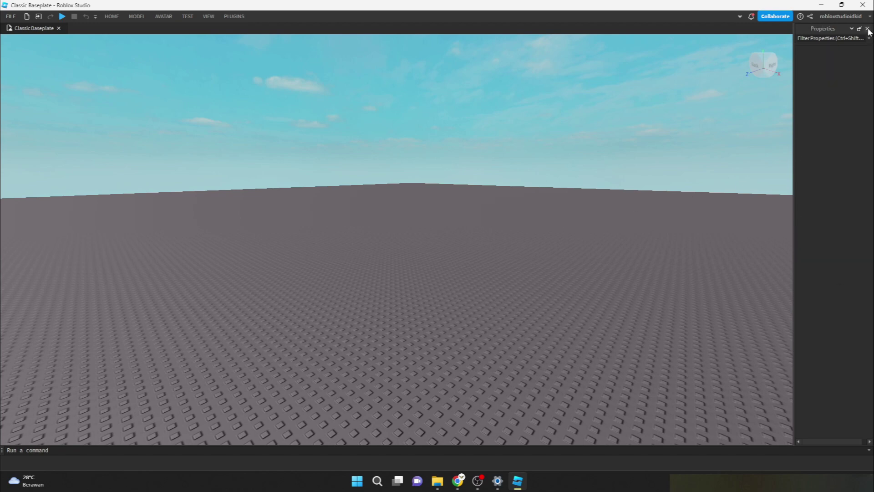
pyautogui.click(867, 28)
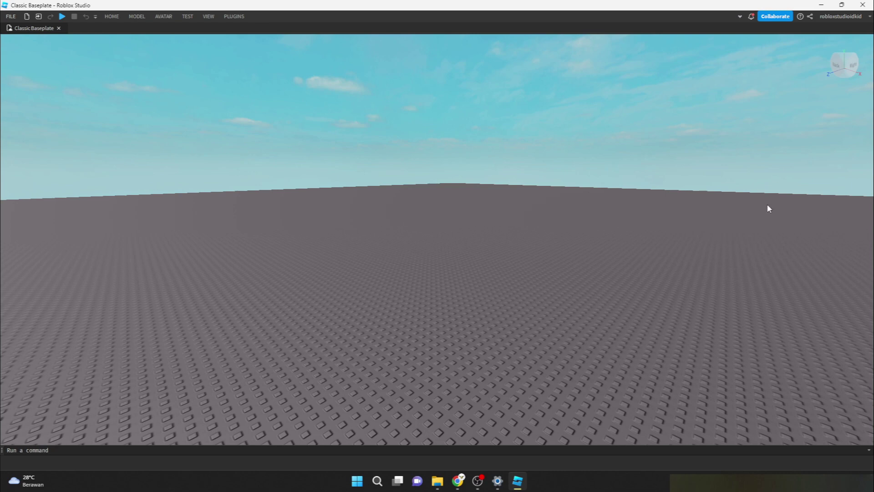
# Show the Explorer and Properties windows again and make their docked column slightly narrower
pyautogui.click(207, 17)
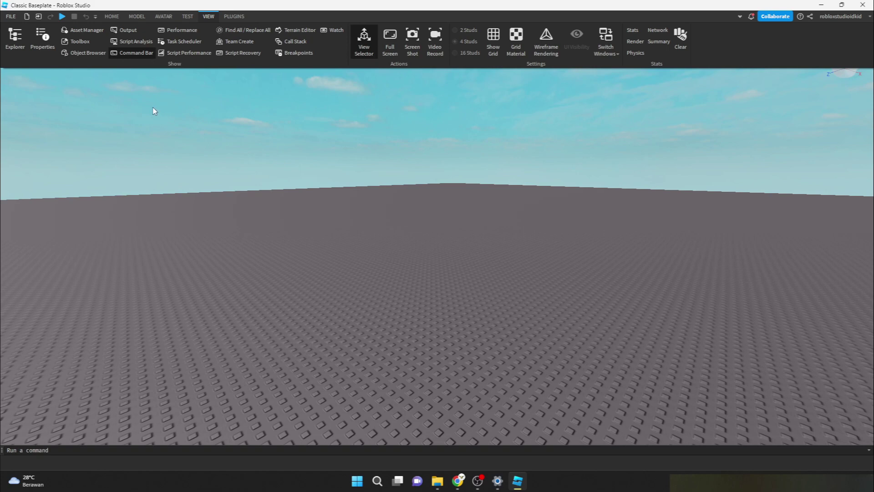
pyautogui.click(14, 40)
pyautogui.click(42, 39)
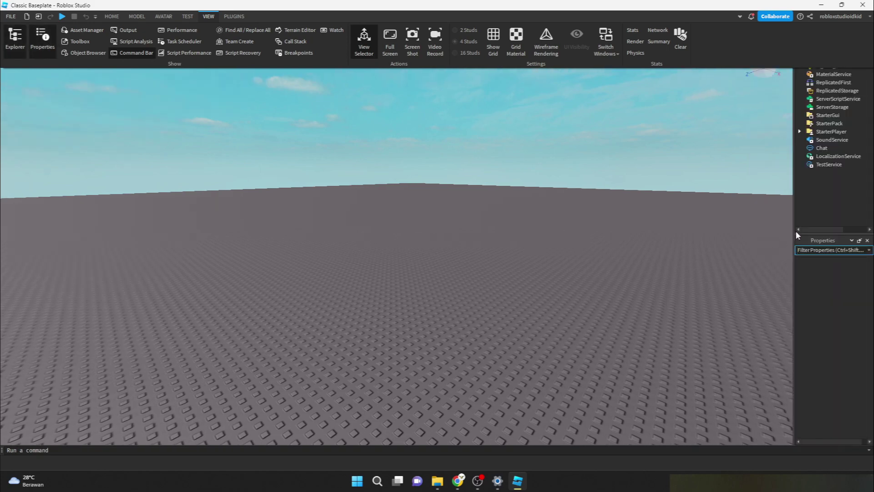
pyautogui.click(739, 211)
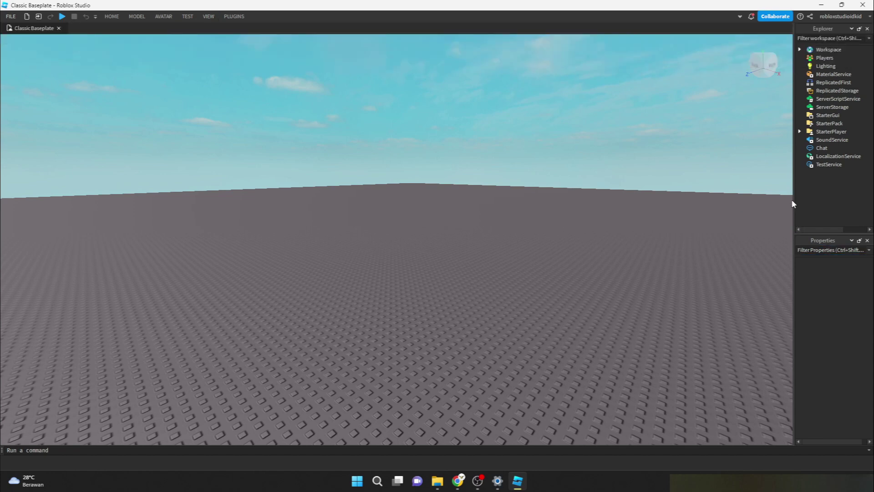
pyautogui.moveTo(793, 200)
pyautogui.mouseDown()
pyautogui.moveTo(567, 220)
pyautogui.moveTo(799, 217)
pyautogui.mouseUp()
pyautogui.moveTo(611, 207); pyautogui.dragTo(610, 207, button='right')
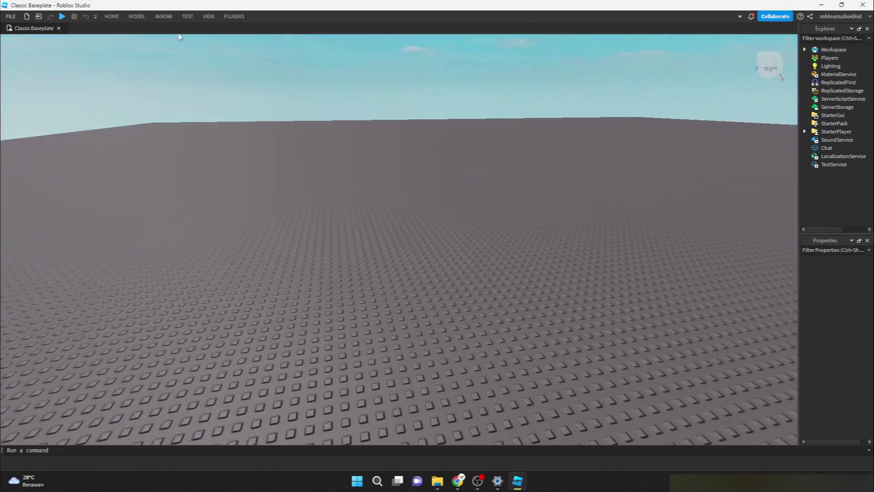
# Look over the Home and Model tool sets in the collapsed ribbon
pyautogui.click(106, 20)
pyautogui.click(369, 157)
pyautogui.click(112, 17)
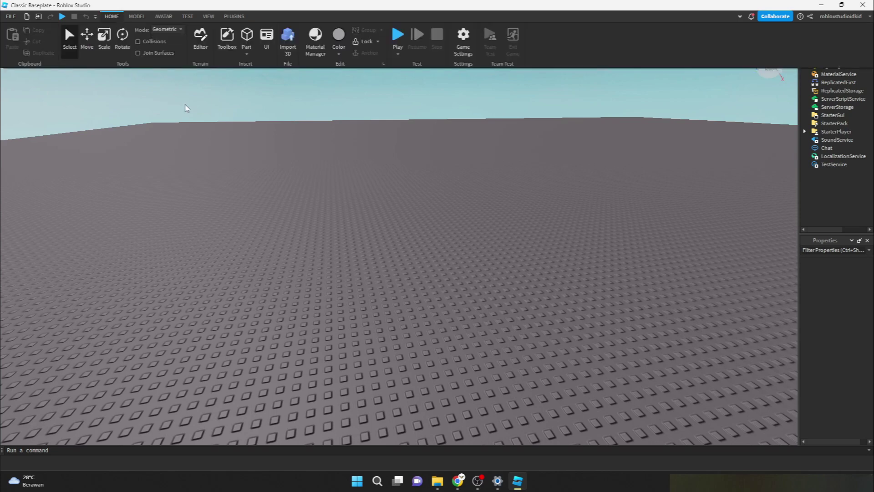
pyautogui.click(382, 151)
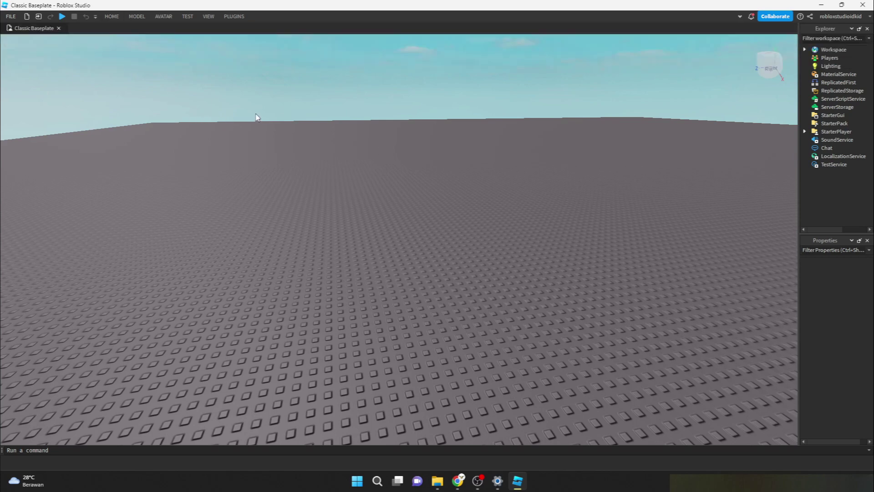
pyautogui.click(137, 16)
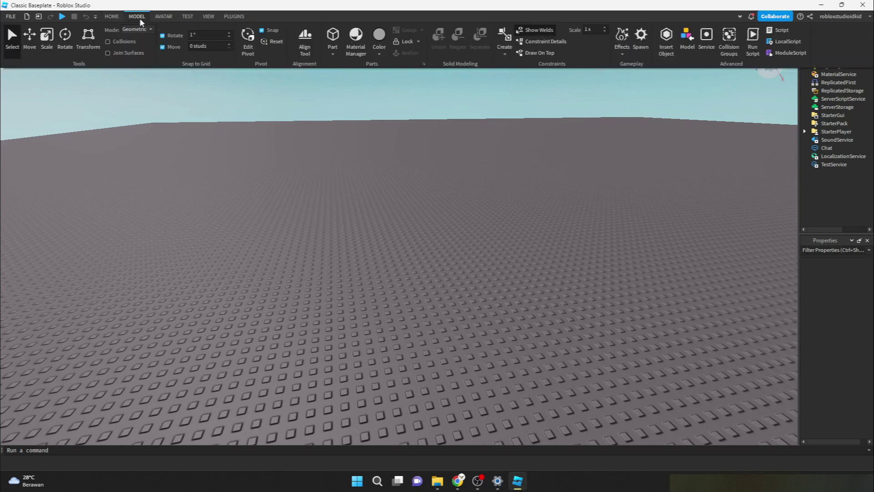
pyautogui.click(208, 156)
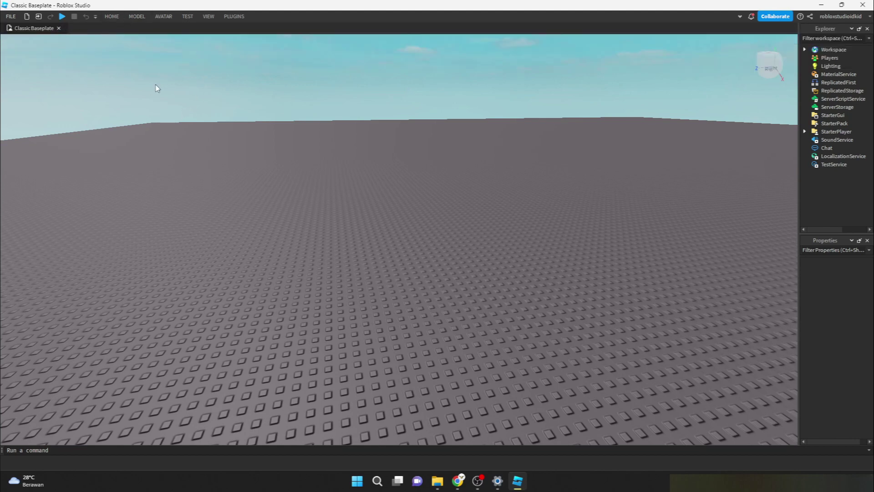
# Toggle the ribbon between collapsed and expanded, leaving the Home tools permanently displayed
pyautogui.doubleClick(110, 17)
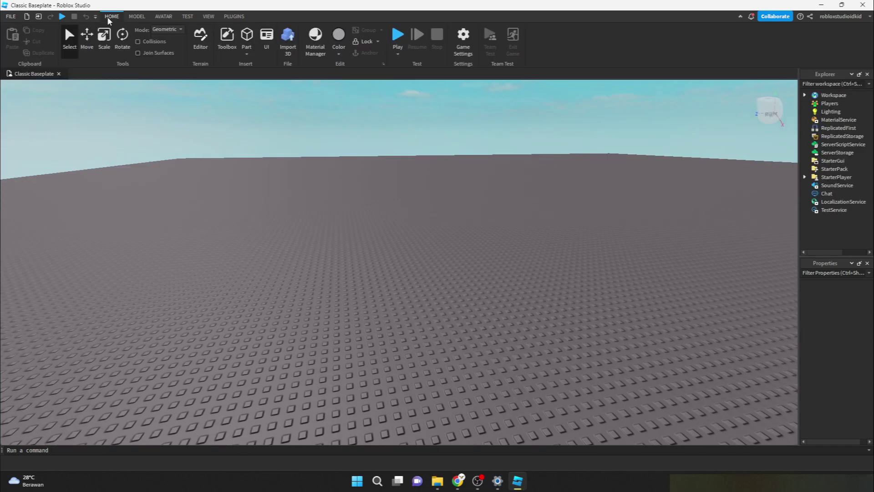
pyautogui.moveTo(217, 172); pyautogui.dragTo(217, 172, button='right')
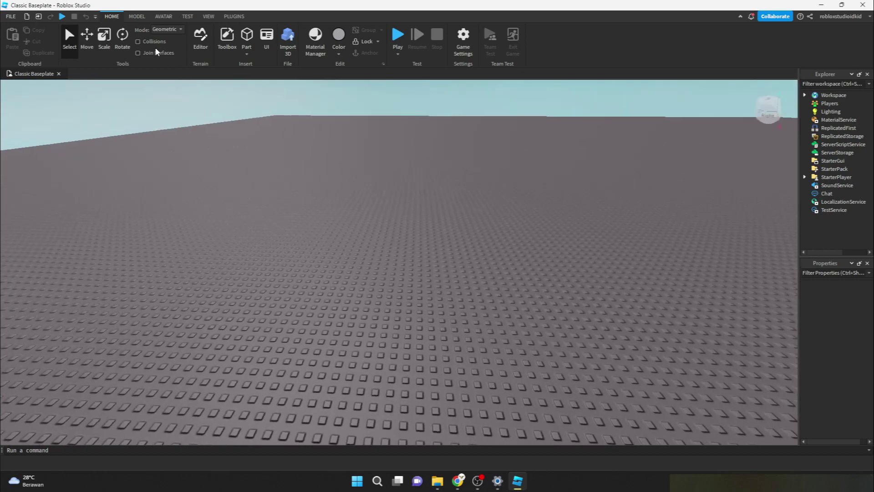
pyautogui.doubleClick(116, 18)
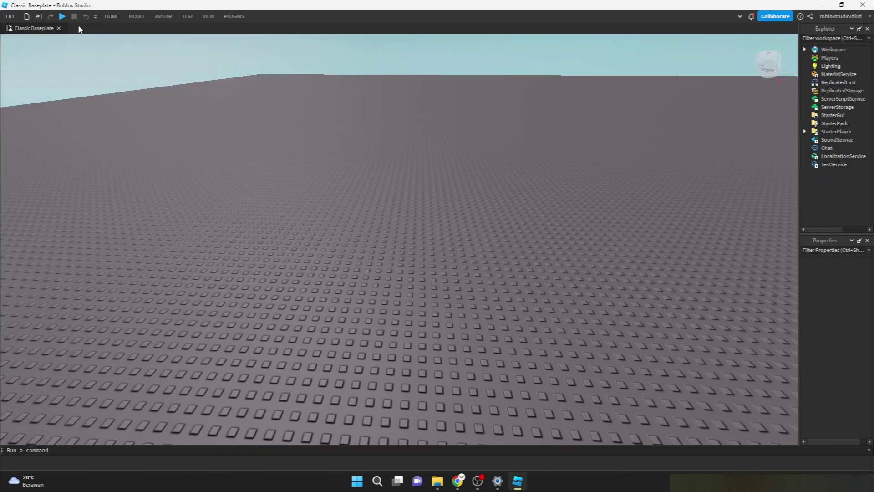
pyautogui.doubleClick(116, 17)
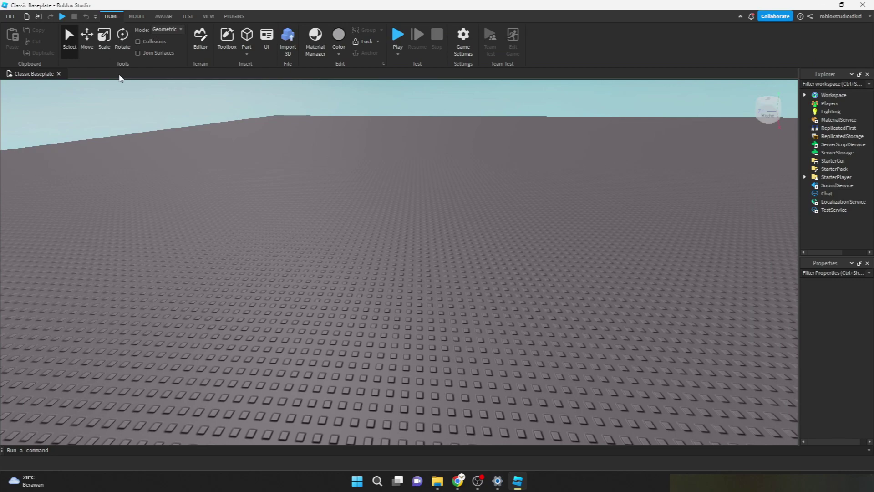
# Examine the whole baseplate and its edges from above and from different sides
pyautogui.moveTo(330, 222); pyautogui.dragTo(329, 222, button='right')
pyautogui.scroll(-10, 330, 223)
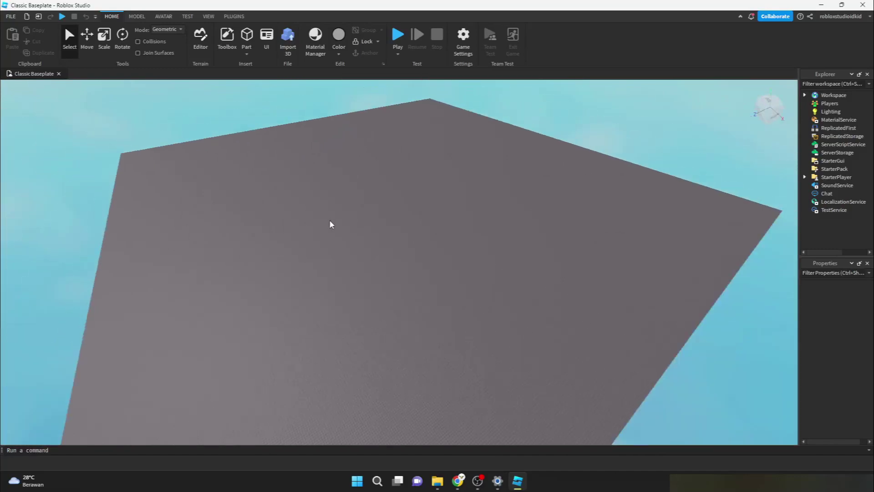
pyautogui.scroll(5, 353, 236)
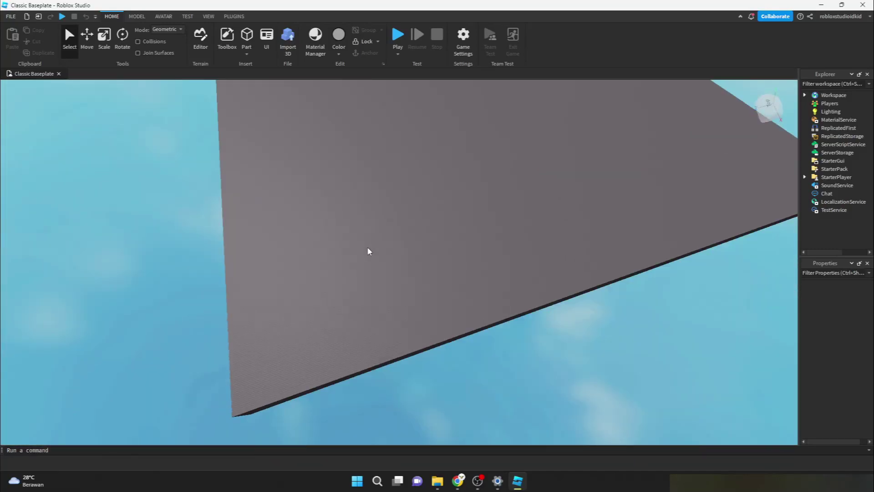
pyautogui.moveTo(369, 252); pyautogui.dragTo(368, 251, button='right')
pyautogui.moveTo(357, 215); pyautogui.dragTo(349, 203, button='right')
pyautogui.click(779, 96)
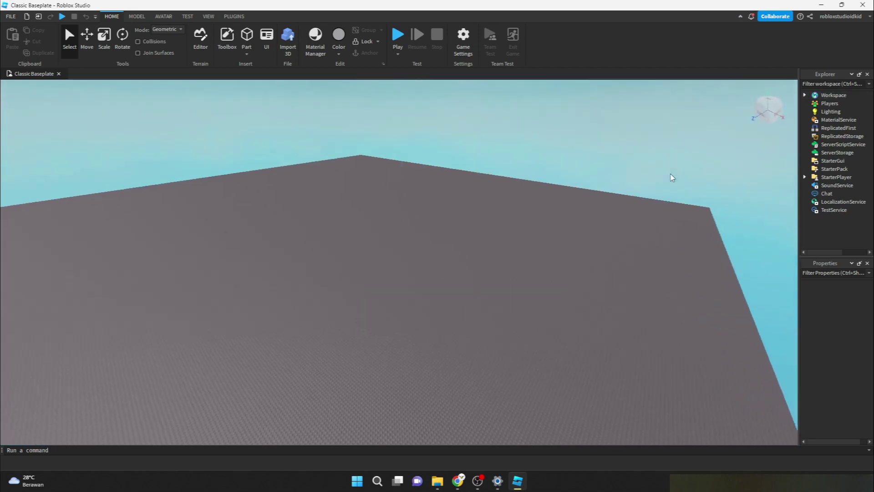
pyautogui.moveTo(670, 174); pyautogui.dragTo(668, 173, button='right')
pyautogui.press('d')
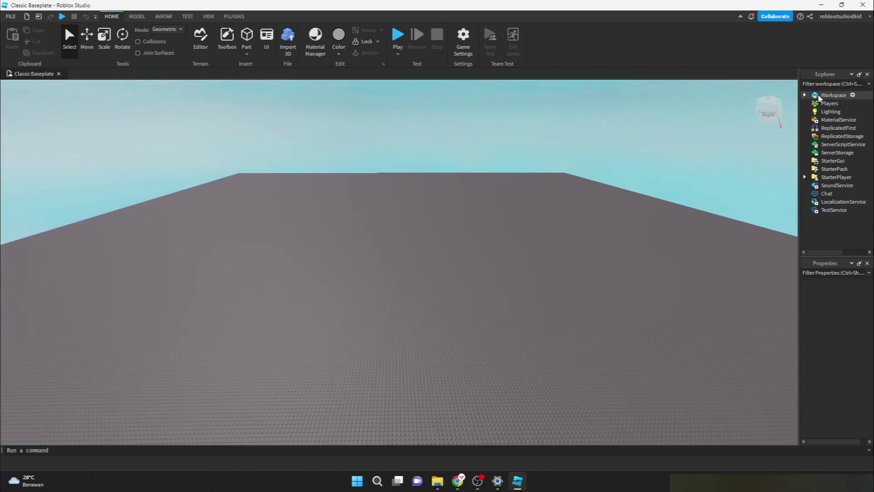
# Delete the Baseplate from the Workspace and undo the deletion
pyautogui.click(805, 95)
pyautogui.click(840, 120)
pyautogui.press('f')
pyautogui.moveTo(727, 135); pyautogui.dragTo(727, 135, button='right')
pyautogui.press('Delete')
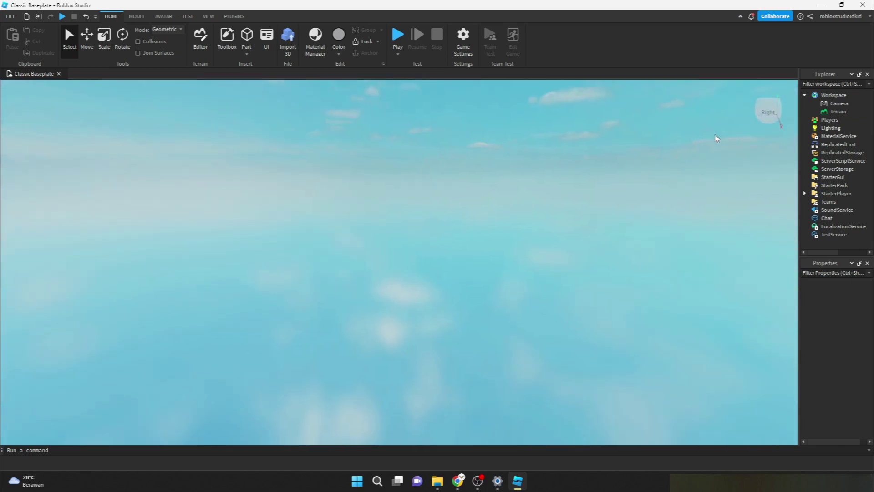
pyautogui.hotkey('ctrl', 'z')
pyautogui.moveTo(670, 170); pyautogui.dragTo(669, 170, button='right')
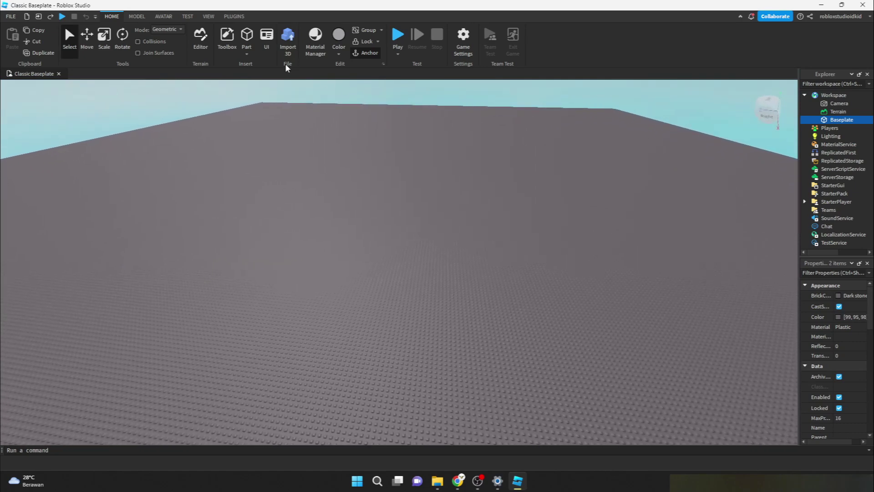
# Insert a block part on the baseplate and widen the Explorer and Properties column for readability
pyautogui.click(246, 37)
pyautogui.moveTo(395, 256); pyautogui.dragTo(401, 265, button='right')
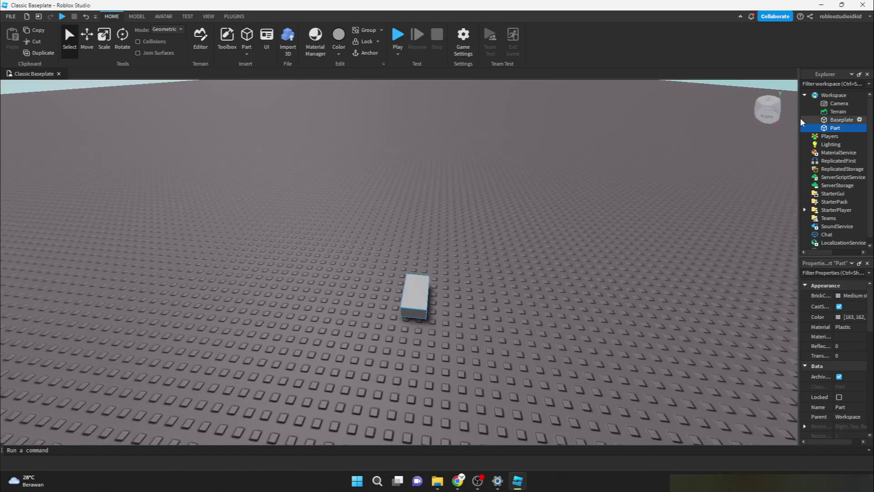
pyautogui.moveTo(799, 122); pyautogui.dragTo(688, 141)
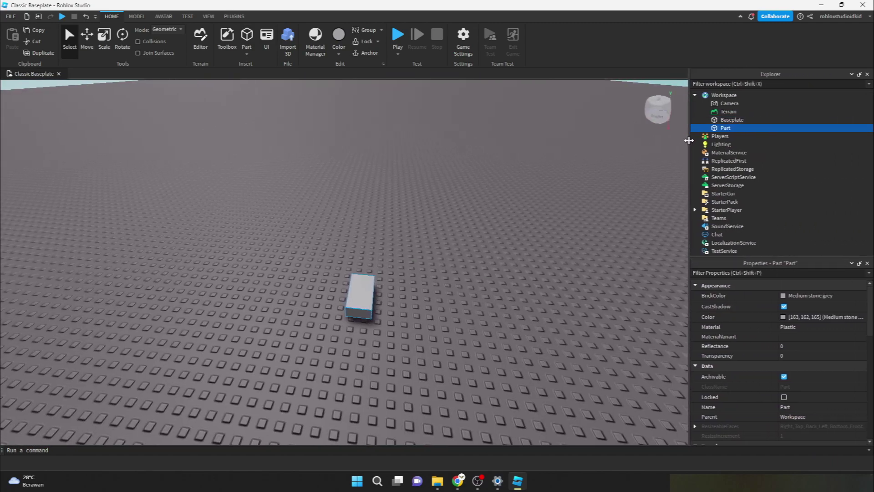
# Move the grey block part to different spots on the baseplate
pyautogui.moveTo(357, 289); pyautogui.dragTo(363, 296, button='right')
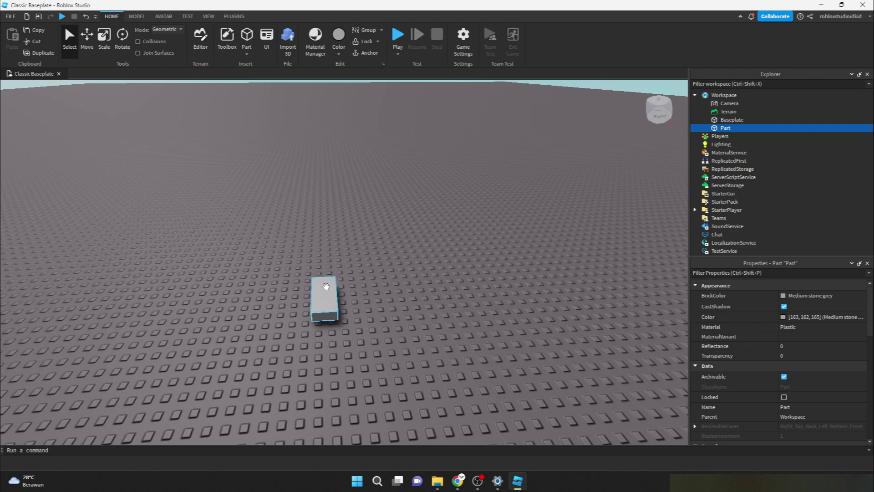
pyautogui.moveTo(322, 291); pyautogui.dragTo(284, 260)
pyautogui.moveTo(151, 235); pyautogui.dragTo(309, 228)
pyautogui.moveTo(373, 243); pyautogui.dragTo(374, 244, button='right')
# Focus the view on the selected part and examine it from close up, far away and different angles
pyautogui.scroll(5, 362, 246)
pyautogui.scroll(-3, 362, 246)
pyautogui.moveTo(313, 237); pyautogui.dragTo(321, 234, button='right')
pyautogui.press('.')
pyautogui.press(',')
pyautogui.press('.')
pyautogui.press('f')
pyautogui.scroll(-10, 332, 236)
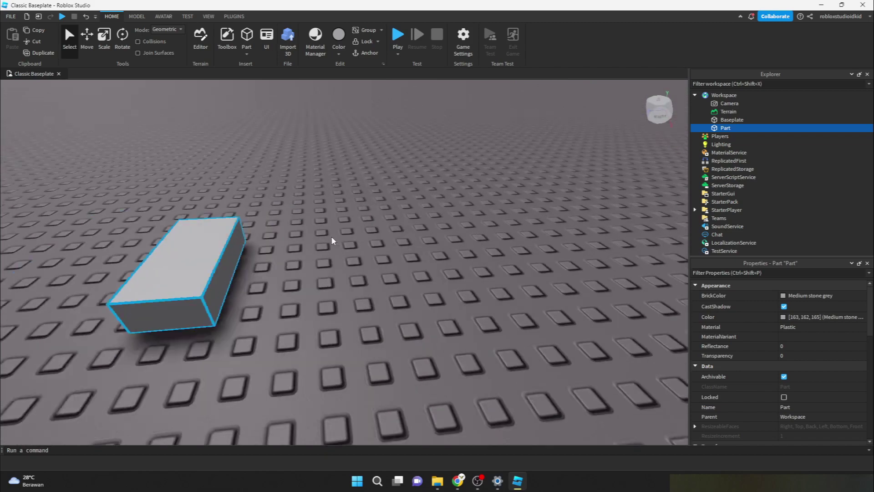
pyautogui.scroll(-4, 332, 237)
pyautogui.moveTo(332, 237); pyautogui.dragTo(327, 251, button='right')
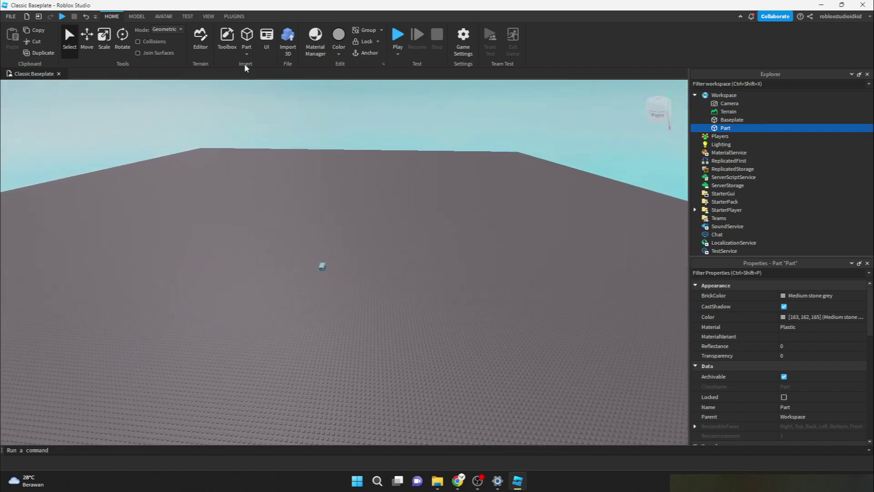
# Insert a second block part on the baseplate and delete it after focusing the view on it
pyautogui.click(247, 36)
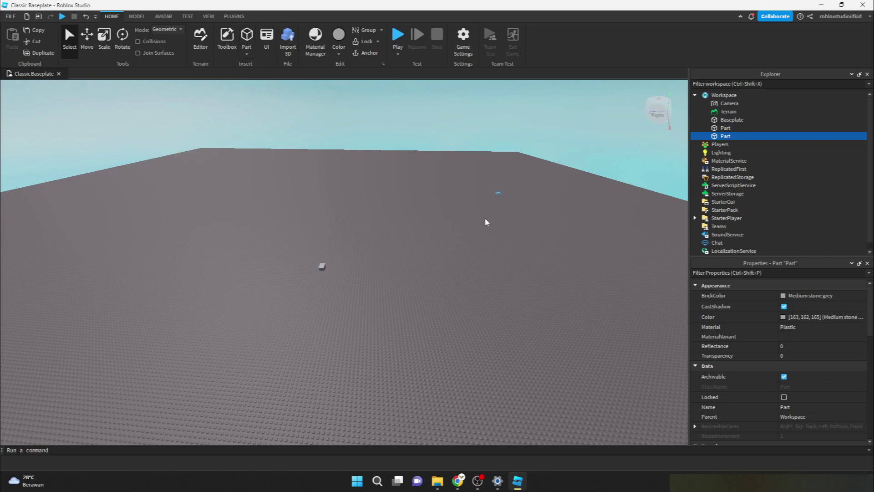
pyautogui.moveTo(485, 222); pyautogui.dragTo(490, 223, button='right')
pyautogui.press('f')
pyautogui.press('f')
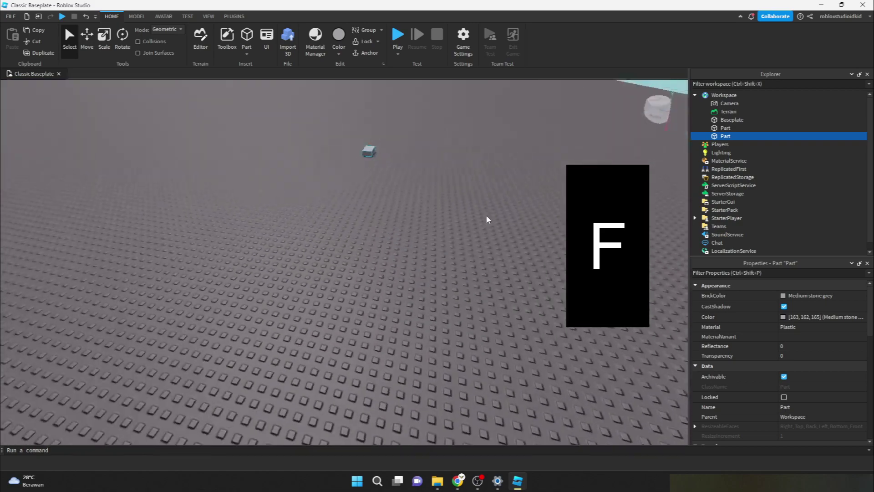
pyautogui.moveTo(487, 220); pyautogui.dragTo(487, 219, button='right')
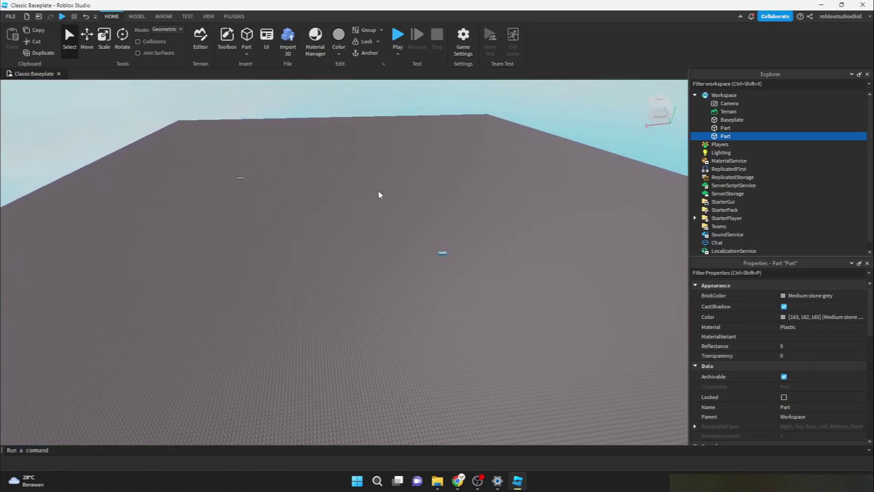
pyautogui.press('Delete')
# Select the remaining distant part and focus the view on it to inspect it up close
pyautogui.moveTo(212, 163); pyautogui.dragTo(272, 205)
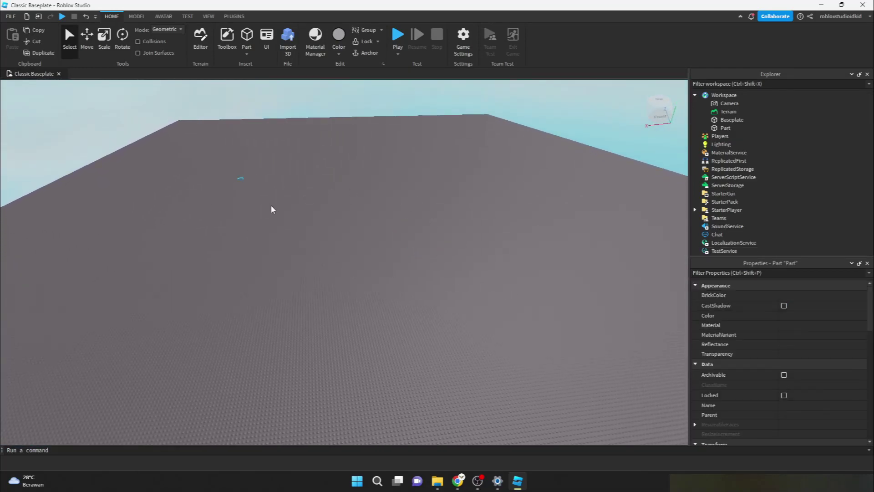
pyautogui.press('f')
pyautogui.scroll(-4, 271, 206)
pyautogui.moveTo(271, 206); pyautogui.dragTo(271, 205, button='right')
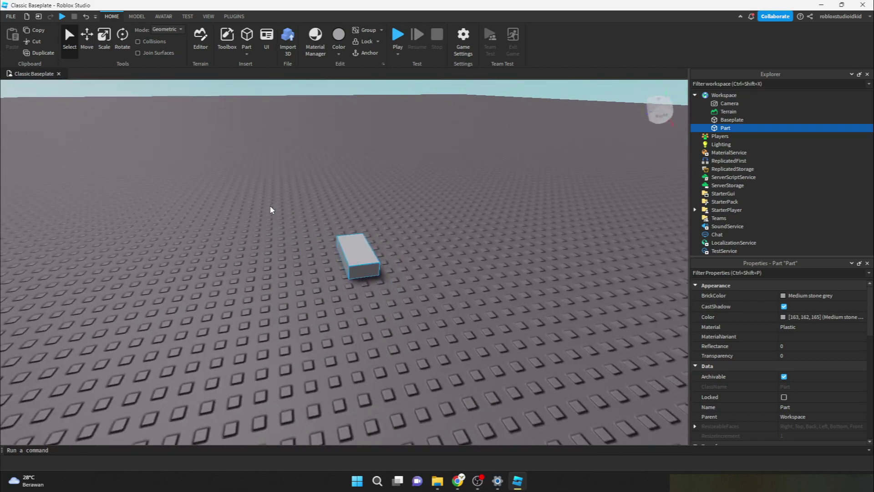
pyautogui.moveTo(367, 247); pyautogui.dragTo(336, 244, button='right')
pyautogui.click(259, 296)
pyautogui.click(247, 298)
pyautogui.moveTo(370, 271); pyautogui.dragTo(371, 272, button='right')
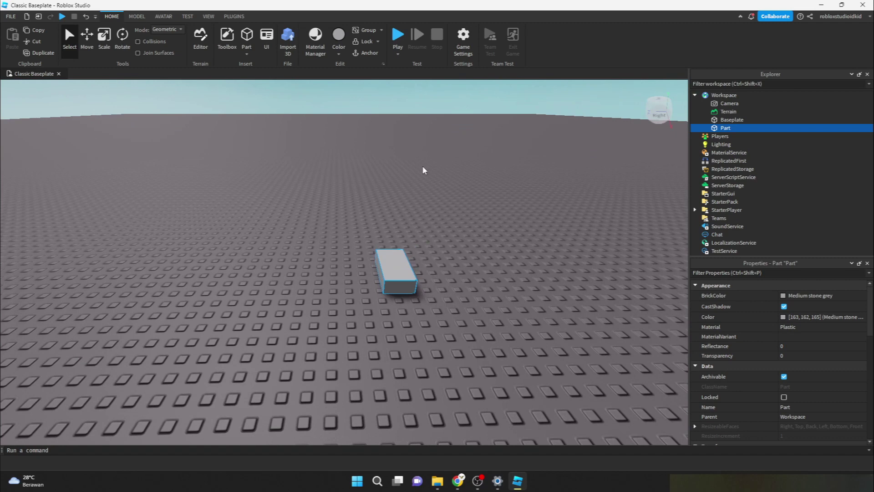
# Recolour the part Lime green, Olivine and New Yeller in turn with the Color tool
pyautogui.click(137, 17)
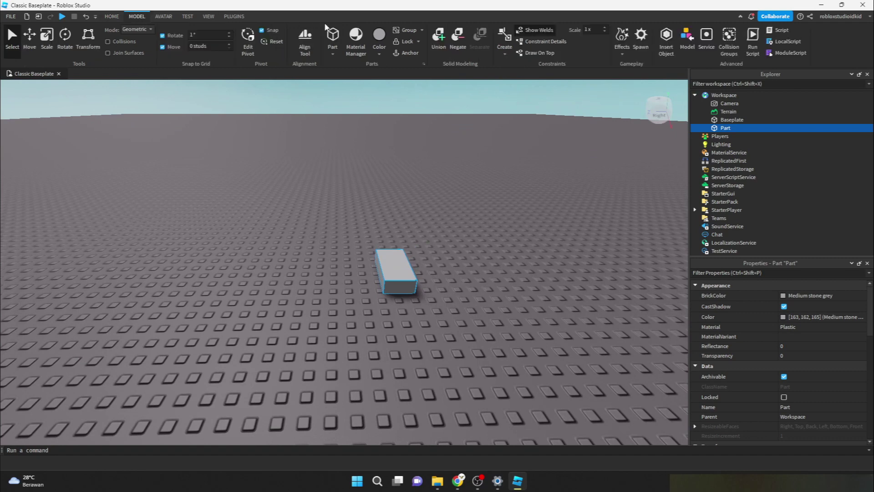
pyautogui.click(384, 53)
pyautogui.click(436, 103)
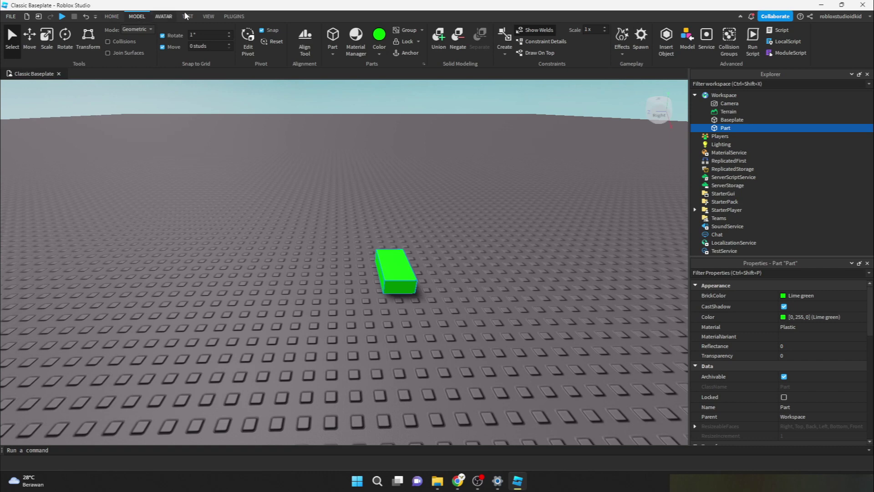
pyautogui.click(380, 48)
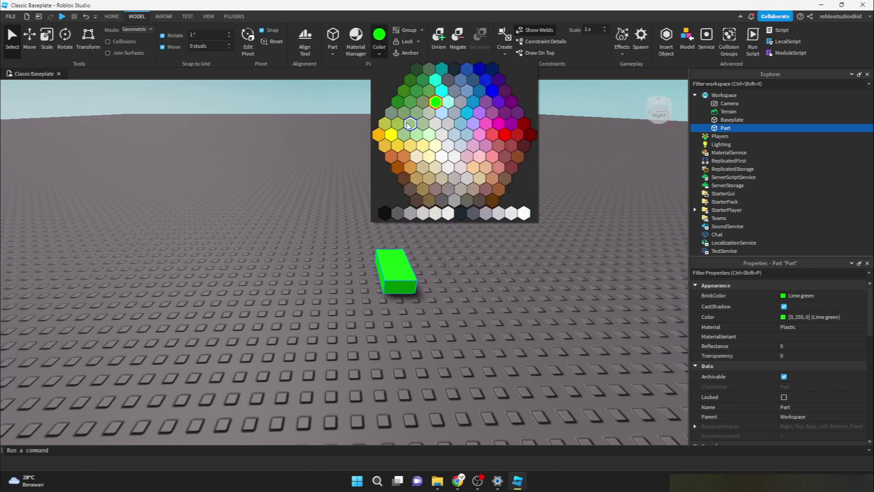
pyautogui.click(410, 124)
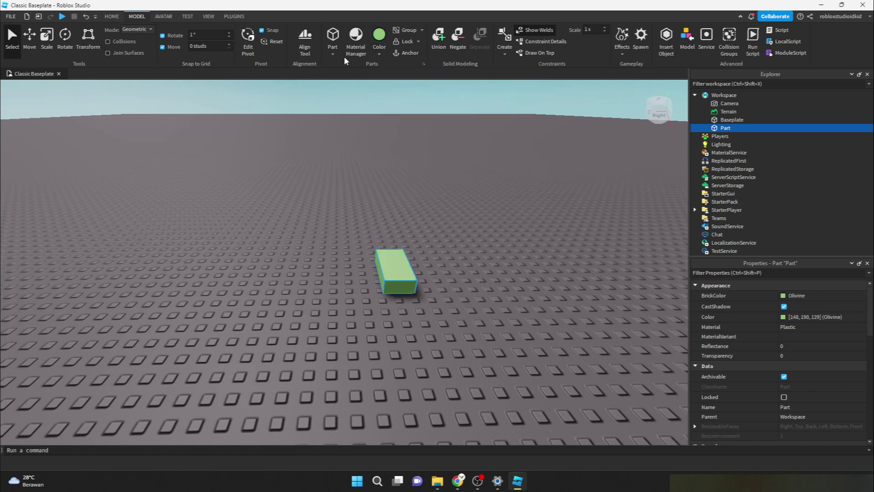
pyautogui.click(381, 49)
pyautogui.click(392, 135)
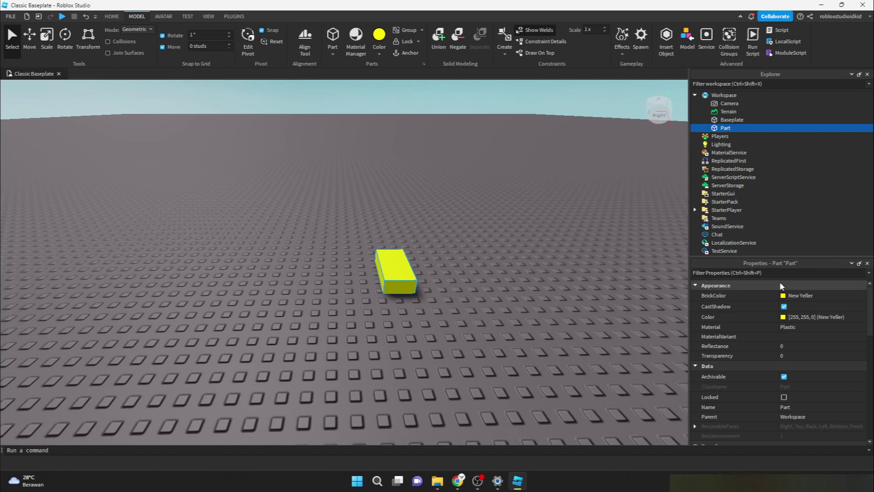
# Try three other colours on the part through its BrickColor property
pyautogui.click(817, 296)
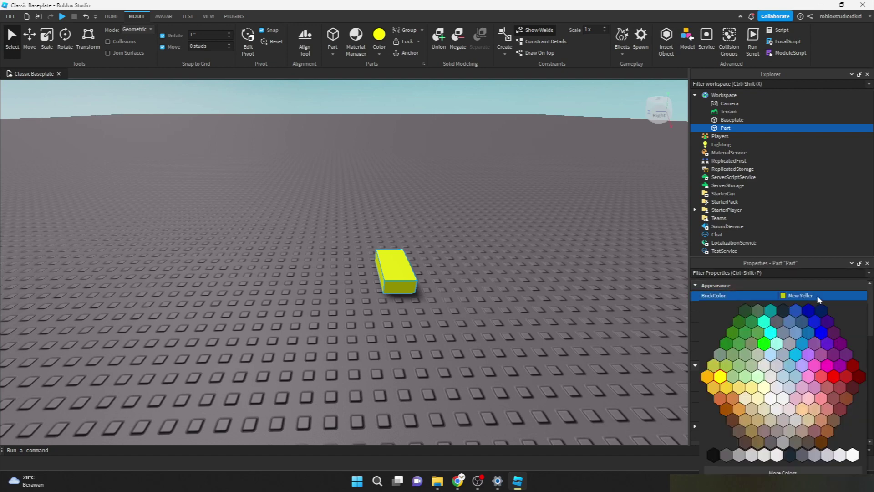
pyautogui.click(745, 332)
pyautogui.click(789, 296)
pyautogui.click(757, 377)
pyautogui.click(808, 296)
pyautogui.click(802, 431)
# Set the part's BrickColor property to Dark blue
pyautogui.click(813, 296)
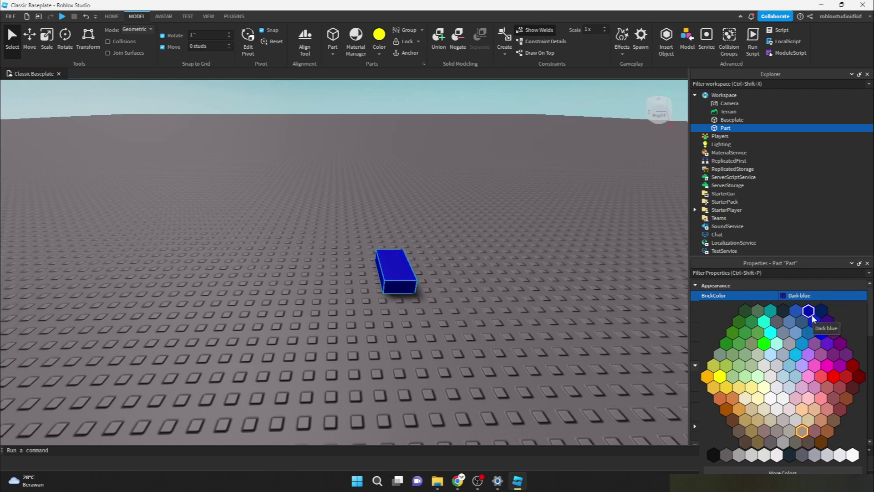
pyautogui.click(812, 318)
pyautogui.moveTo(604, 308); pyautogui.dragTo(604, 308, button='right')
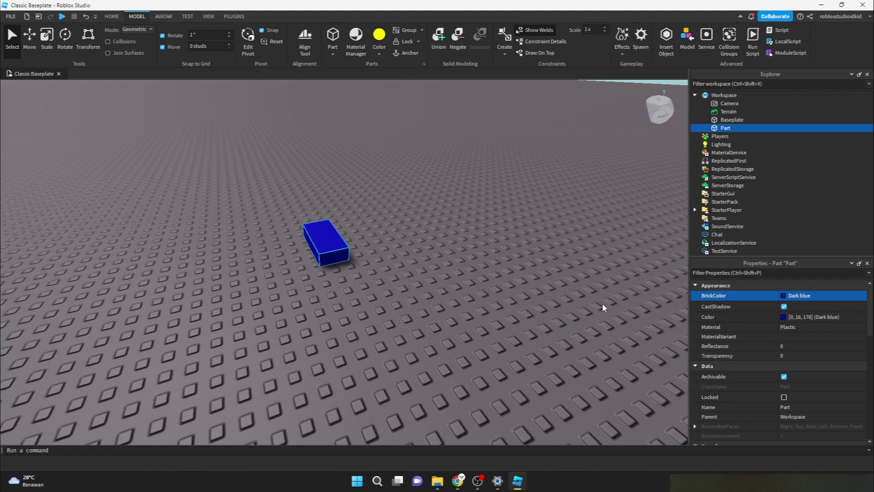
# Reposition the dark blue part freely across the baseplate with the Move tool active
pyautogui.click(117, 17)
pyautogui.click(126, 15)
pyautogui.click(30, 36)
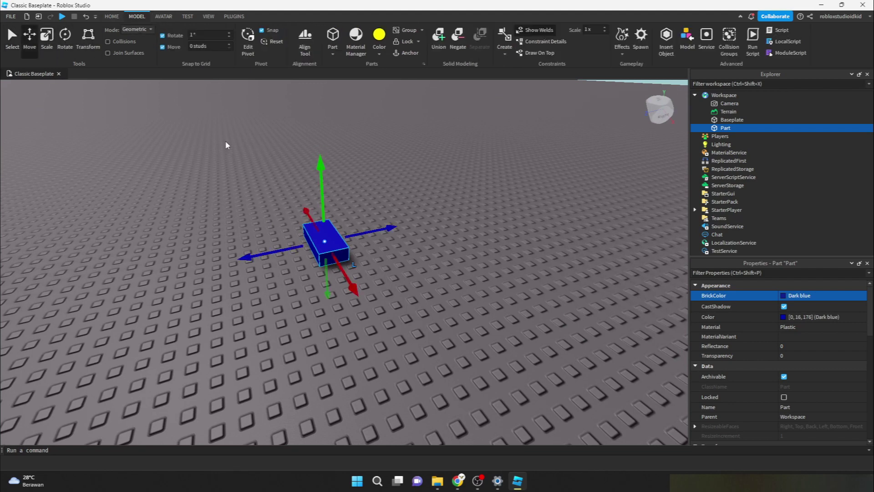
pyautogui.click(309, 192)
pyautogui.moveTo(325, 241); pyautogui.dragTo(237, 203)
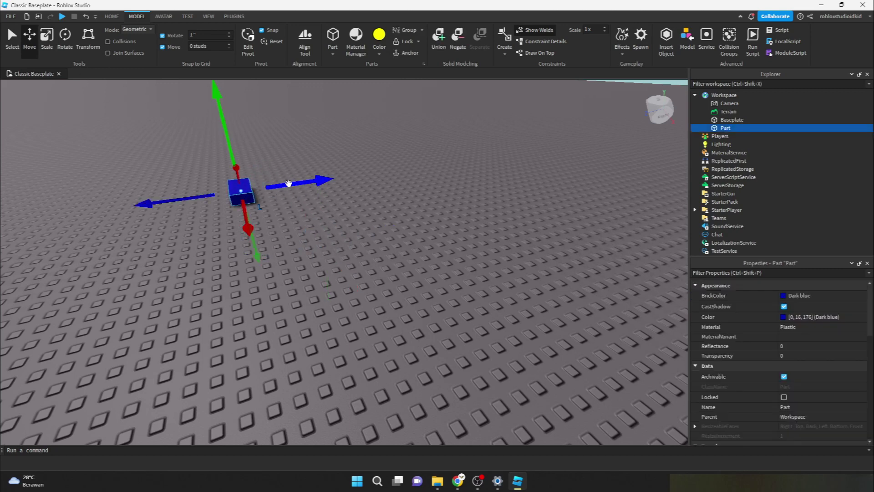
# Slide the part along its blue axis and along its red axis with the Move handles
pyautogui.click(31, 39)
pyautogui.click(32, 40)
pyautogui.moveTo(311, 183); pyautogui.dragTo(376, 175)
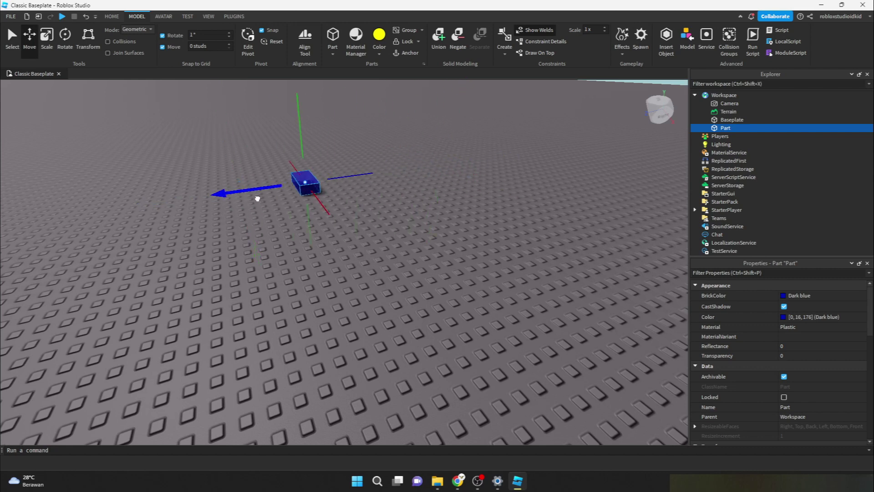
pyautogui.moveTo(325, 205); pyautogui.dragTo(394, 286)
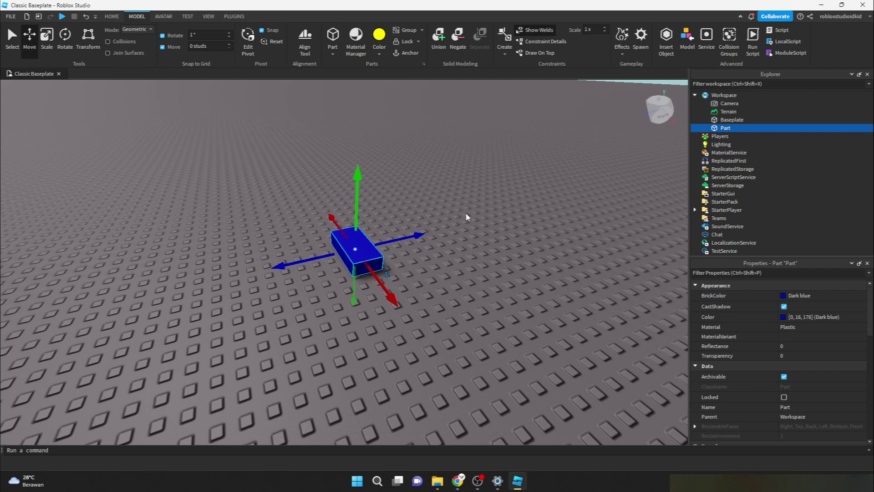
# Nudge the part along the green vertical, blue and red axes with the Move handles
pyautogui.moveTo(353, 201)
pyautogui.mouseDown()
pyautogui.moveTo(336, 141)
pyautogui.moveTo(345, 200)
pyautogui.mouseUp()
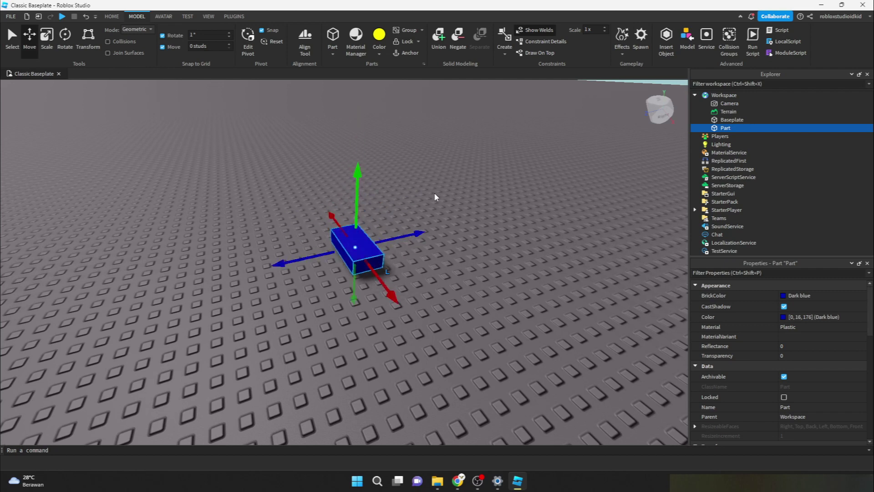
pyautogui.moveTo(411, 239)
pyautogui.mouseDown()
pyautogui.moveTo(507, 217)
pyautogui.moveTo(400, 240)
pyautogui.mouseUp()
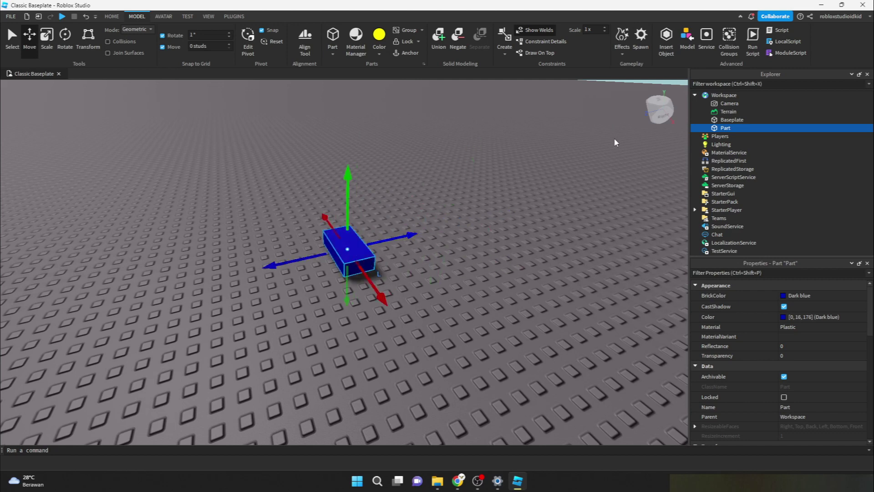
pyautogui.moveTo(381, 296)
pyautogui.mouseDown()
pyautogui.moveTo(353, 359)
pyautogui.moveTo(342, 271)
pyautogui.moveTo(357, 305)
pyautogui.moveTo(362, 294)
pyautogui.moveTo(369, 306)
pyautogui.mouseUp()
# Lengthen the part at both red-axis ends and widen it along the blue axis with the Scale tool
pyautogui.moveTo(365, 302); pyautogui.dragTo(367, 295, button='right')
pyautogui.press('f')
pyautogui.press('s')
pyautogui.press('d')
pyautogui.moveTo(277, 164); pyautogui.dragTo(289, 229, button='right')
pyautogui.press('f')
pyautogui.scroll(-4, 290, 228)
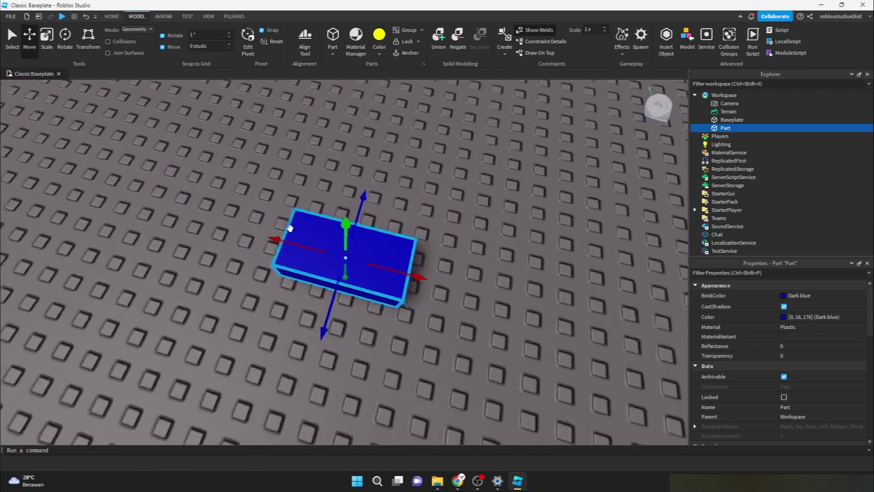
pyautogui.click(48, 38)
pyautogui.moveTo(399, 273); pyautogui.dragTo(549, 311)
pyautogui.moveTo(294, 244); pyautogui.dragTo(201, 213)
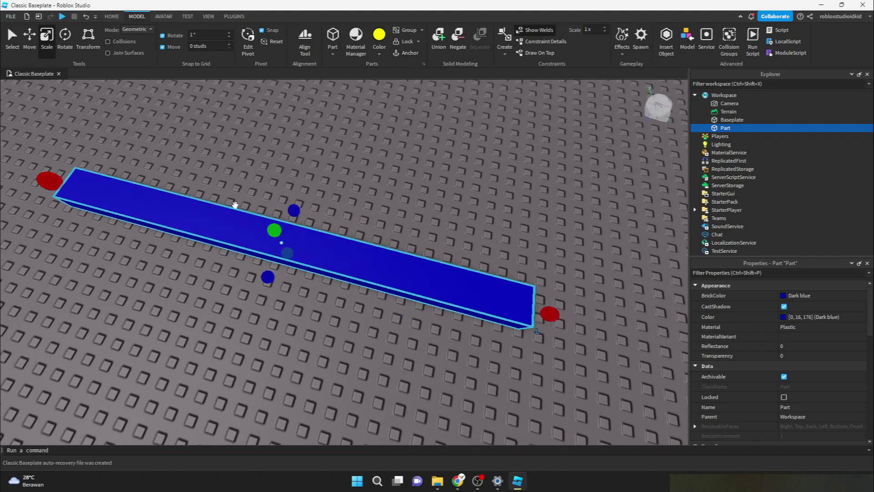
pyautogui.moveTo(293, 207); pyautogui.dragTo(341, 133)
pyautogui.scroll(-5, 337, 190)
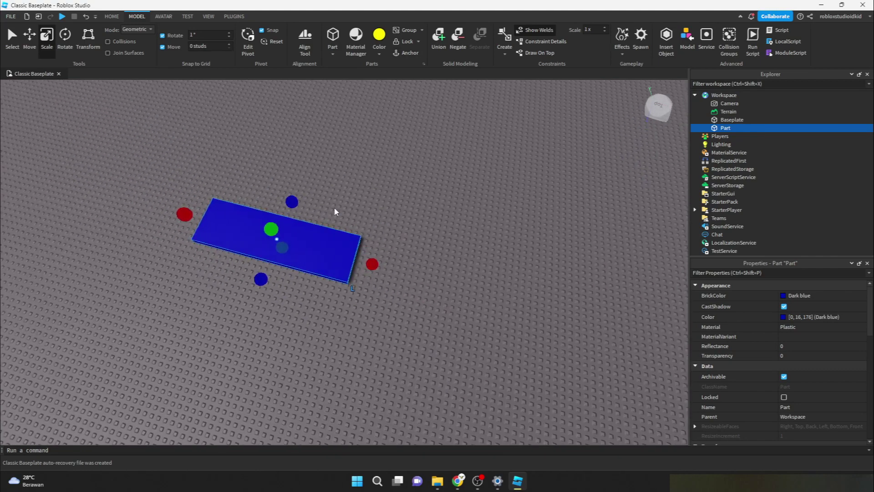
# Scale the part along all three axes into a large block of about 36.4 × 10.4 × 27.2 studs
pyautogui.moveTo(292, 202); pyautogui.dragTo(286, 134)
pyautogui.moveTo(385, 211); pyautogui.dragTo(448, 231)
pyautogui.moveTo(327, 185); pyautogui.dragTo(317, 139)
pyautogui.moveTo(317, 139); pyautogui.dragTo(411, 328, button='right')
pyautogui.press('d')
pyautogui.press('s')
pyautogui.press('a')
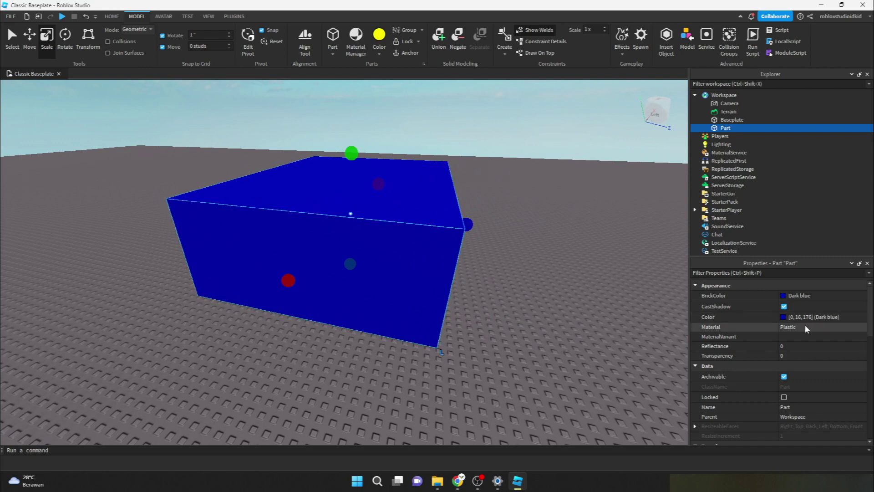
pyautogui.scroll(-5, 774, 342)
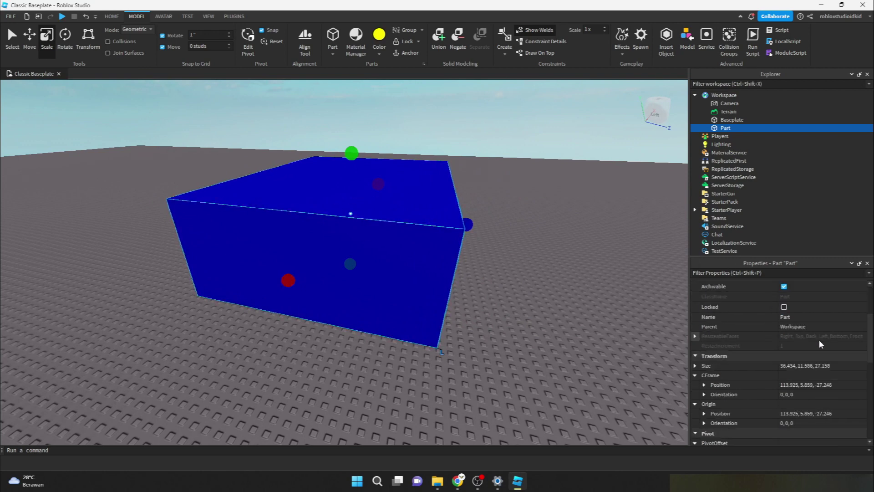
pyautogui.moveTo(353, 164)
pyautogui.mouseDown()
pyautogui.moveTo(354, 184)
pyautogui.moveTo(364, 171)
pyautogui.mouseUp()
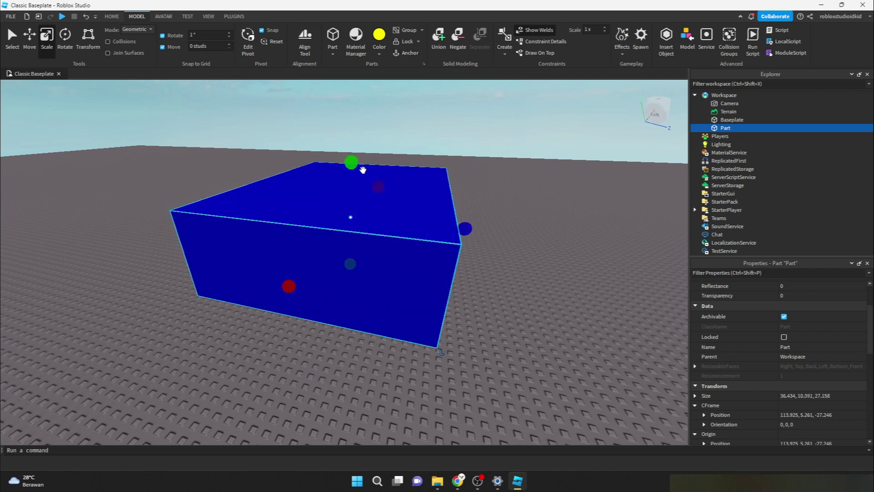
# Set the part's Size property to 3, 3, 3
pyautogui.click(115, 17)
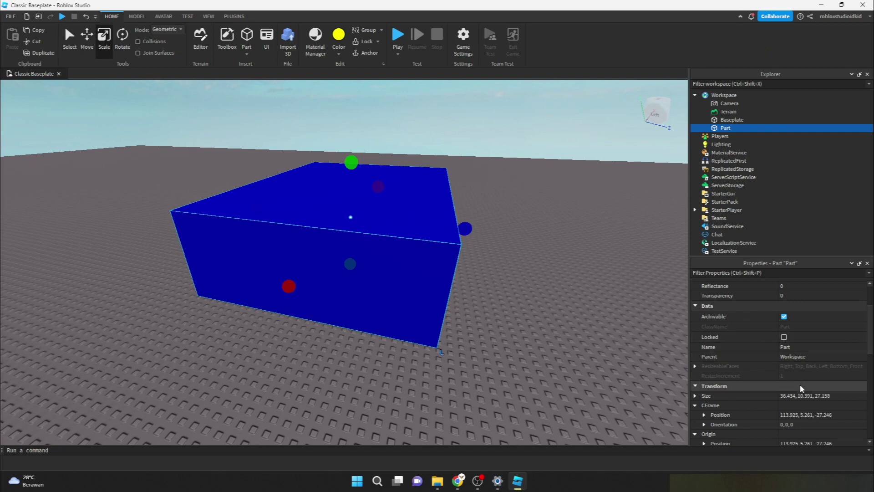
pyautogui.click(841, 395)
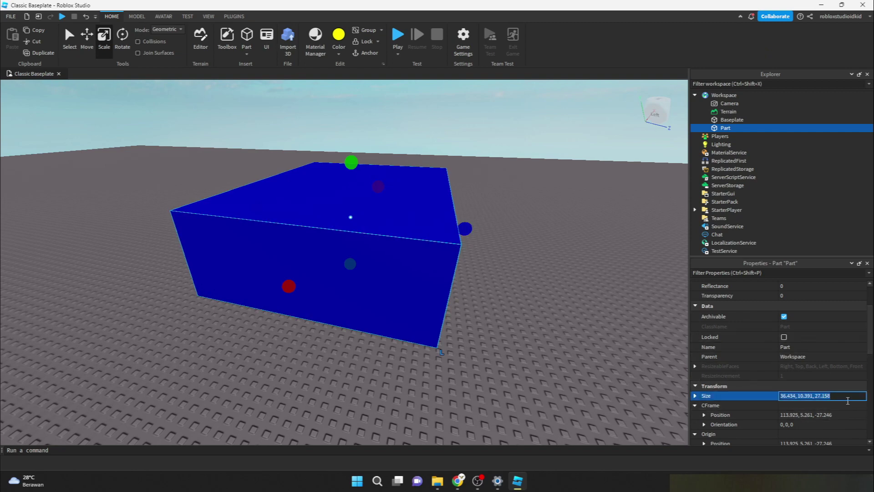
pyautogui.write('3,3')
pyautogui.press('Return')
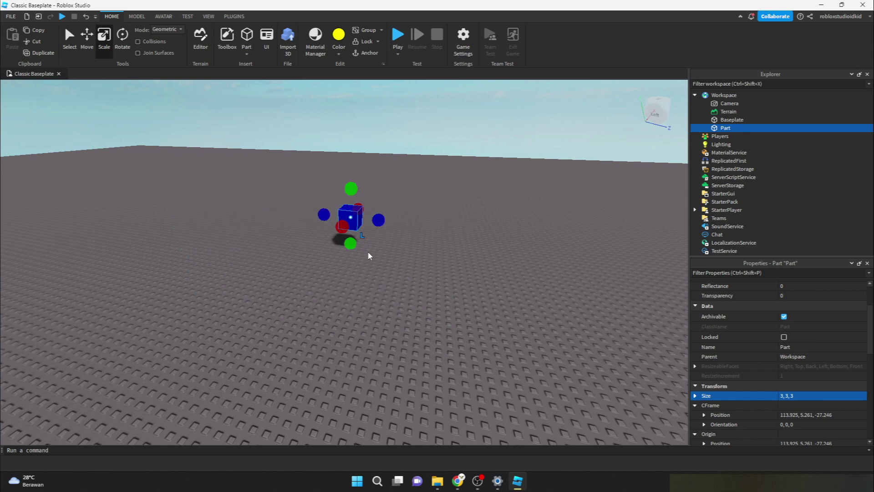
# Lower the floating blue cube onto the surface of the baseplate
pyautogui.click(422, 236)
pyautogui.press('w')
pyautogui.press('d')
pyautogui.moveTo(397, 227); pyautogui.dragTo(400, 228, button='right')
pyautogui.moveTo(306, 203); pyautogui.dragTo(323, 274)
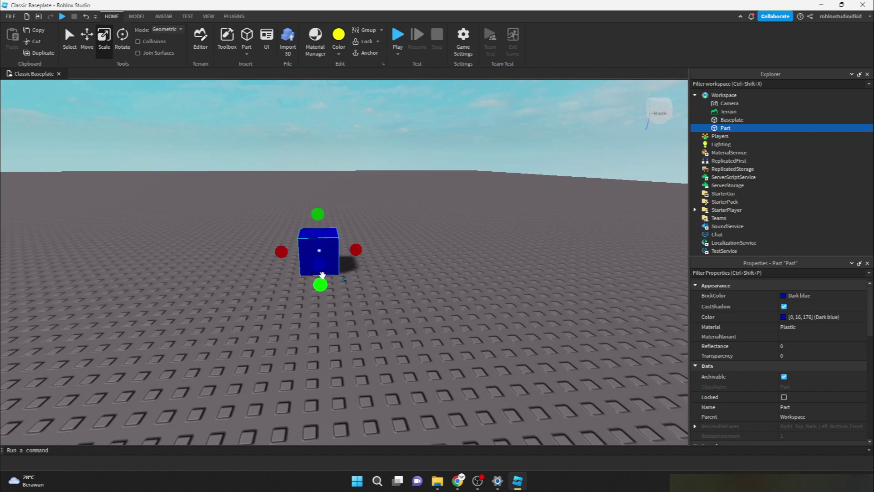
# Examine the blue cube and its contact with the baseplate from several sides and distances
pyautogui.moveTo(377, 279); pyautogui.dragTo(377, 279, button='right')
pyautogui.click(398, 266)
pyautogui.moveTo(378, 246); pyautogui.dragTo(390, 248, button='right')
pyautogui.press('a')
pyautogui.press('w')
pyautogui.press('w')
pyautogui.press('a')
pyautogui.press('a')
pyautogui.click(356, 186)
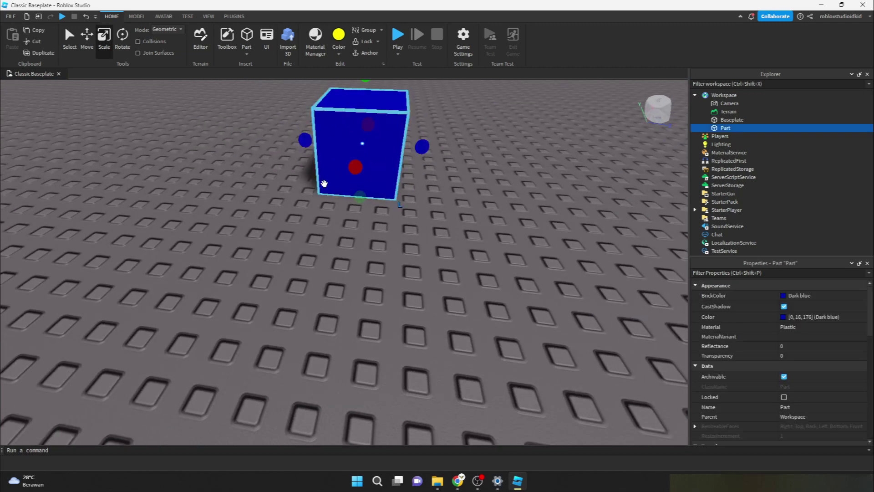
pyautogui.press('d')
pyautogui.moveTo(411, 173); pyautogui.dragTo(414, 144, button='right')
pyautogui.press('w')
pyautogui.press('a')
pyautogui.press('s')
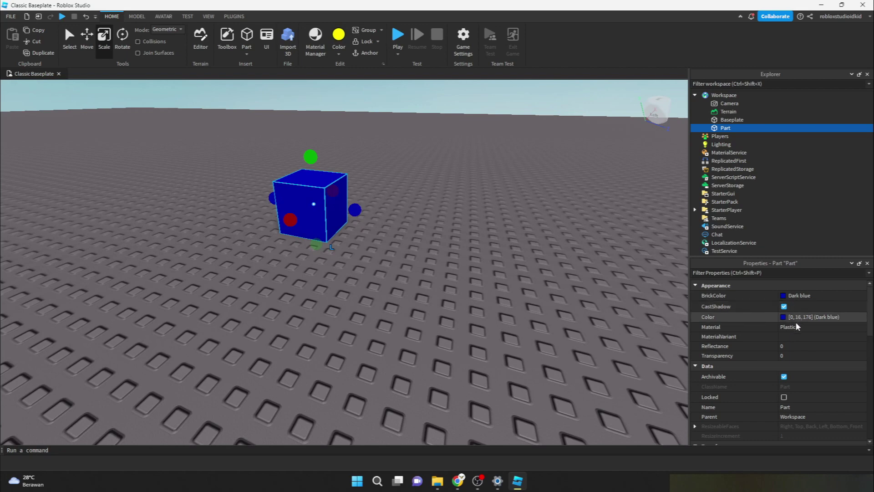
# Try scaling the blue cube freely along its Z axis with 0-stud move snapping, undoing the first stretch
pyautogui.moveTo(355, 210); pyautogui.dragTo(562, 279)
pyautogui.hotkey('ctrl', 'z')
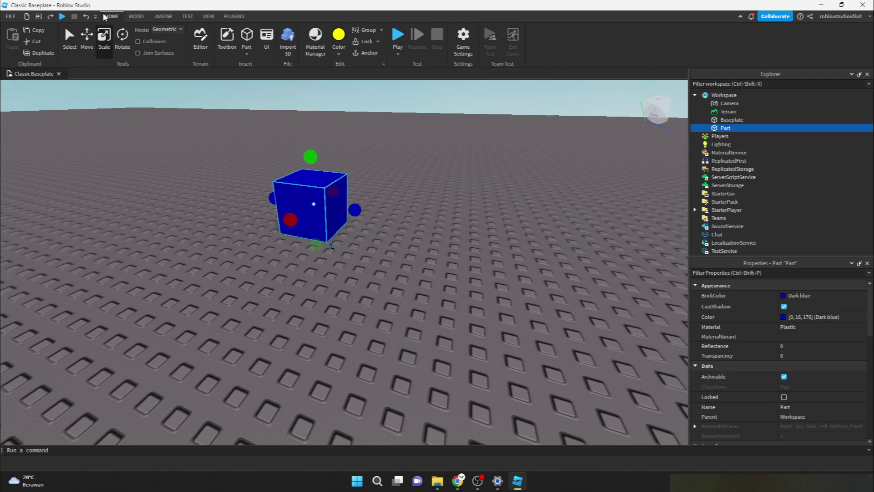
pyautogui.click(137, 16)
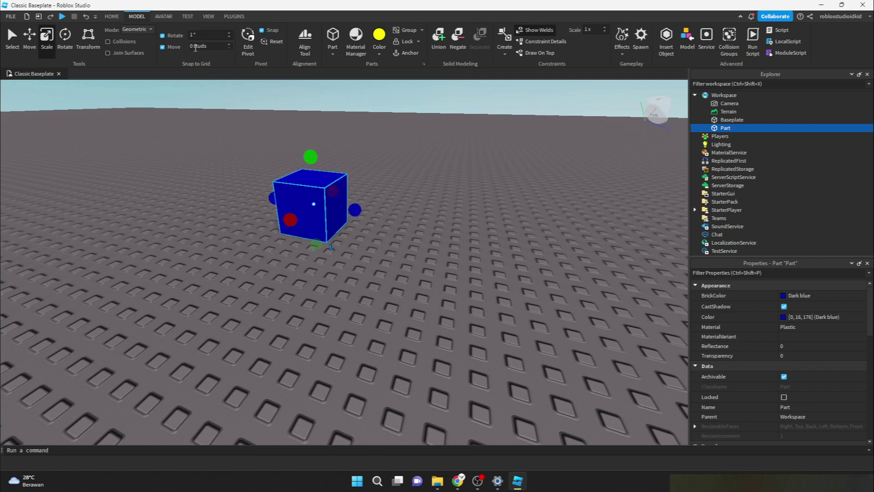
pyautogui.moveTo(355, 210); pyautogui.dragTo(449, 238)
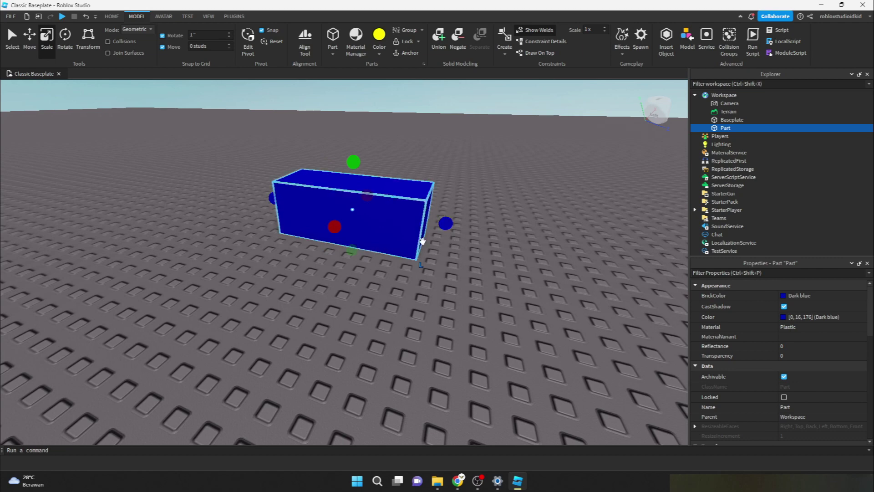
pyautogui.scroll(-3, 752, 374)
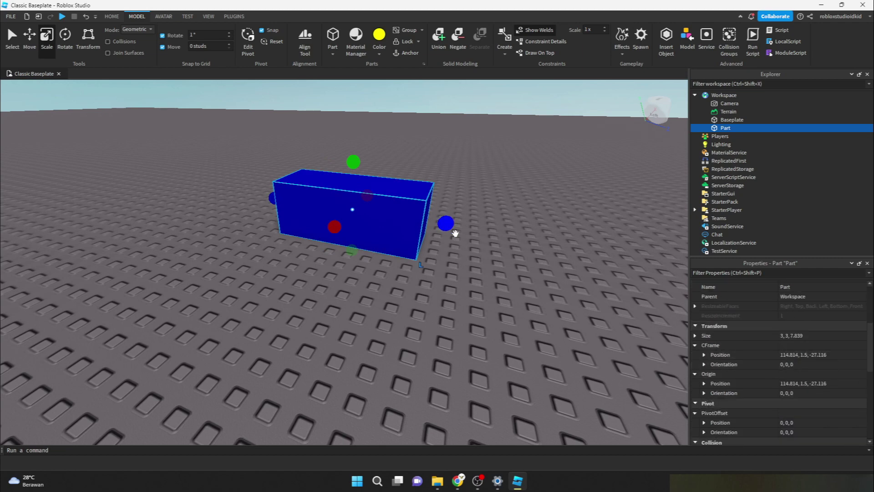
pyautogui.moveTo(463, 227); pyautogui.dragTo(391, 215)
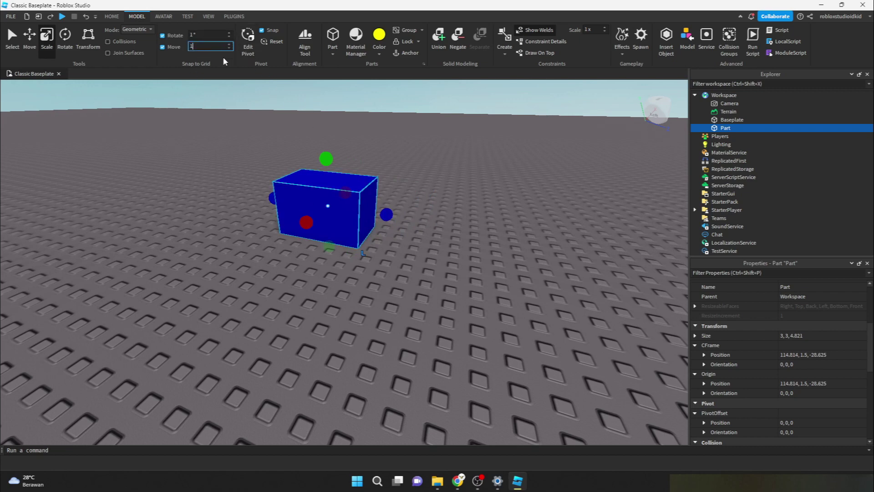
# Set the move snapping increment to 1 stud and, after a test stretch along Z, set the part's Size to 3, 3, 3
pyautogui.moveTo(386, 215); pyautogui.dragTo(457, 237)
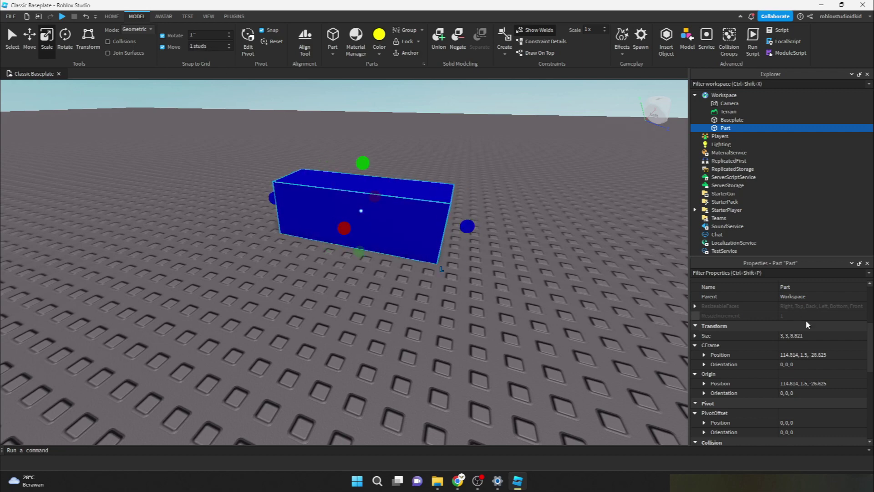
pyautogui.click(840, 336)
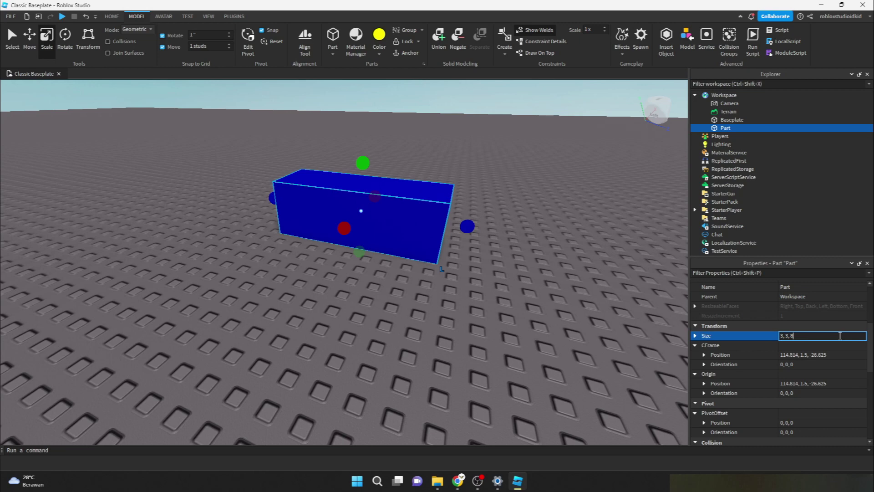
pyautogui.write('3')
pyautogui.press('Return')
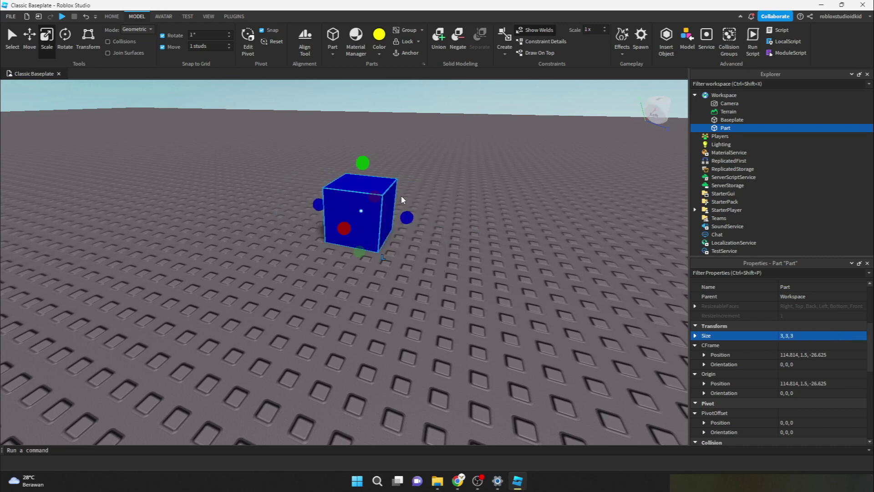
# Scale the cube along its three axes in 1-stud increments to a size of 6 × 5 × 6 studs
pyautogui.moveTo(407, 217); pyautogui.dragTo(470, 231)
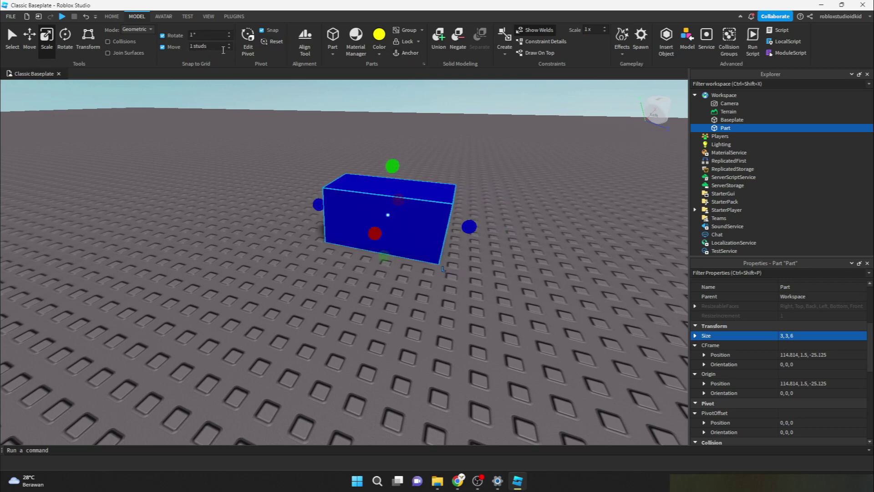
pyautogui.moveTo(469, 226)
pyautogui.mouseDown()
pyautogui.moveTo(405, 220)
pyautogui.moveTo(481, 248)
pyautogui.moveTo(410, 241)
pyautogui.moveTo(464, 240)
pyautogui.mouseUp()
pyautogui.moveTo(392, 167); pyautogui.dragTo(397, 119)
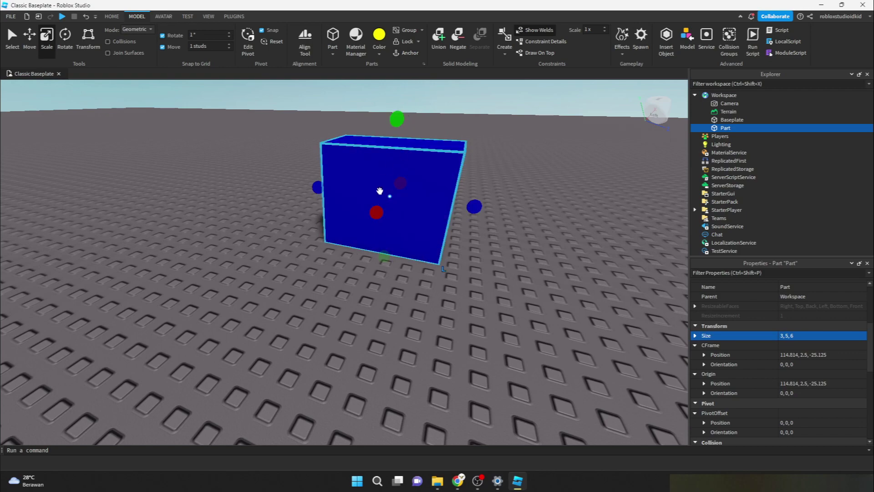
pyautogui.moveTo(380, 214); pyautogui.dragTo(350, 243)
pyautogui.moveTo(410, 255); pyautogui.dragTo(429, 252, button='right')
pyautogui.scroll(-5, 416, 257)
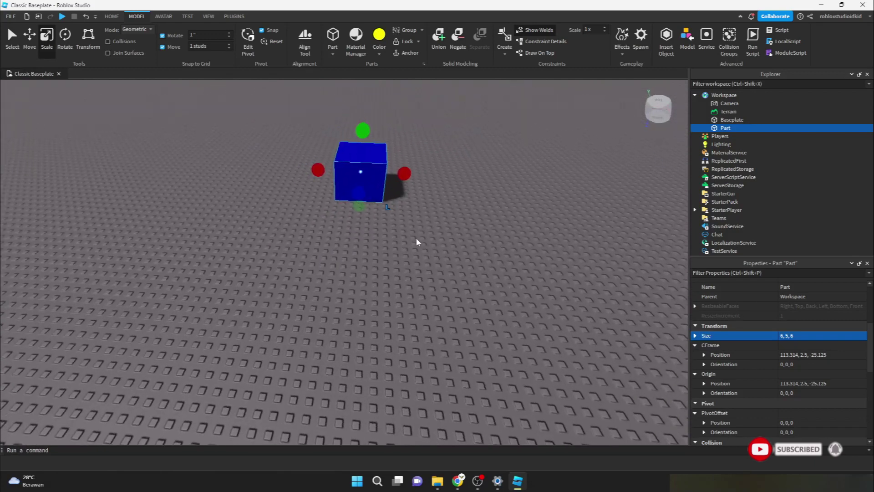
# Duplicate the block and reshape the copy into a 2 × 5 × 22 stud wall along the original's side
pyautogui.hotkey('ctrl', 'd')
pyautogui.moveTo(381, 167); pyautogui.dragTo(435, 320)
pyautogui.moveTo(451, 280); pyautogui.dragTo(452, 282, button='right')
pyautogui.moveTo(362, 192); pyautogui.dragTo(360, 217)
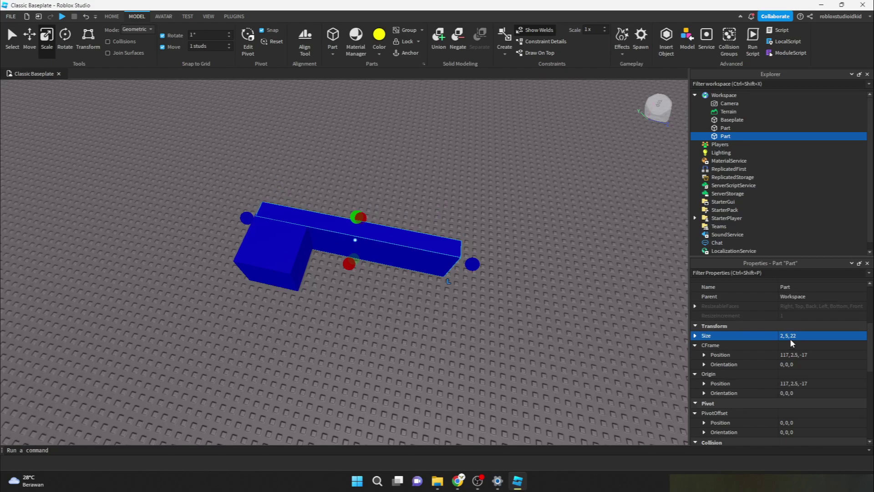
# Examine the block and the long wall beside it from several sides and distances
pyautogui.moveTo(455, 293); pyautogui.dragTo(454, 289, button='right')
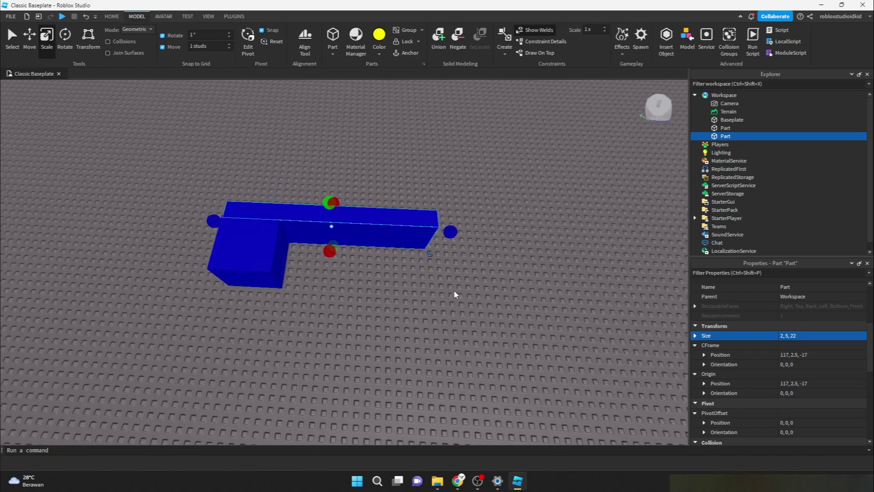
pyautogui.scroll(3, 454, 290)
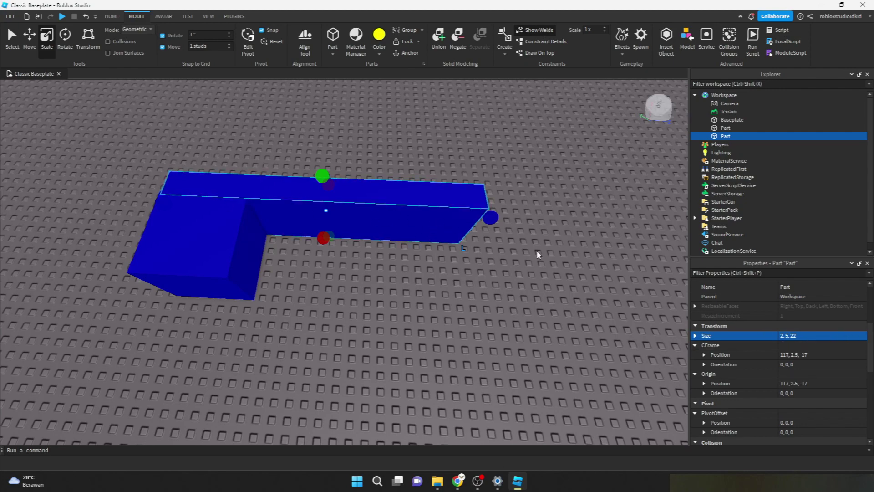
pyautogui.moveTo(537, 251); pyautogui.dragTo(537, 250, button='right')
pyautogui.press('w')
pyautogui.press('d')
pyautogui.press('a')
pyautogui.press('s')
pyautogui.press('s')
pyautogui.press('d')
pyautogui.press('w')
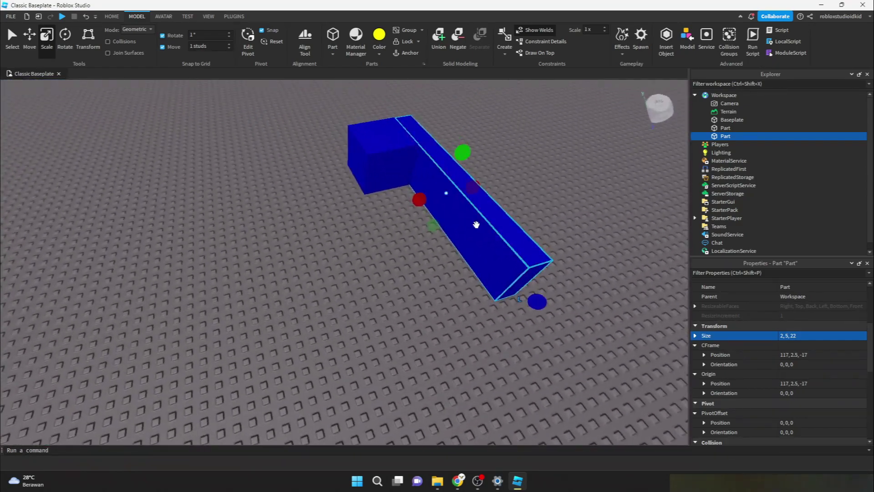
pyautogui.moveTo(486, 226); pyautogui.dragTo(480, 221, button='right')
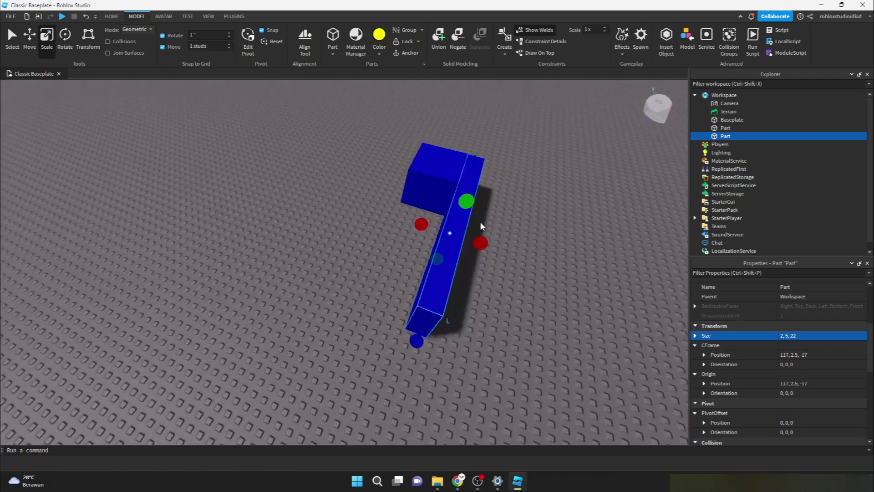
# Lengthen the short block away from the wall to 16 studs along X
pyautogui.click(437, 179)
pyautogui.moveTo(389, 168); pyautogui.dragTo(322, 151)
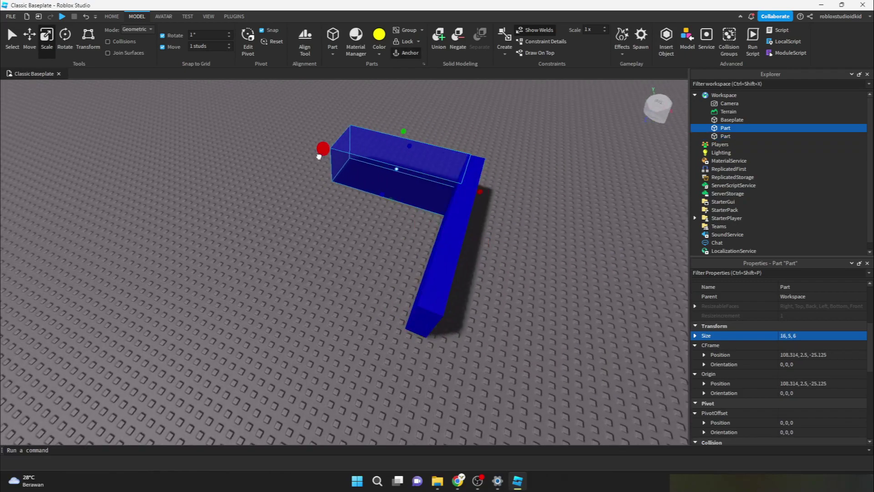
# Duplicate the long wall and move the copy to the opposite end of the connecting block to form a U shape
pyautogui.click(461, 239)
pyautogui.hotkey('ctrl', 'd')
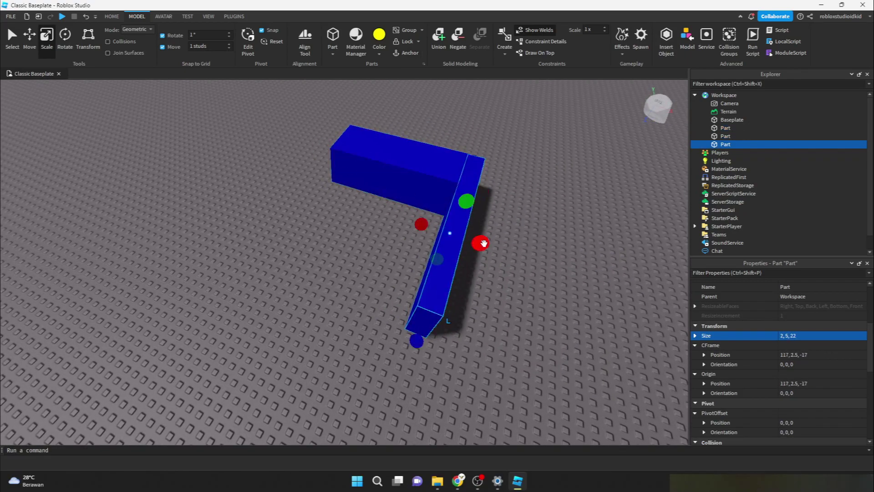
pyautogui.click(30, 41)
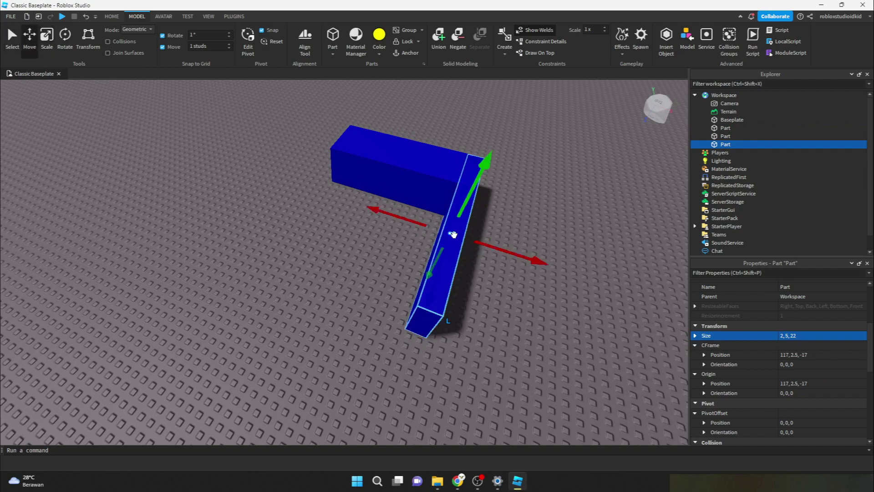
pyautogui.moveTo(512, 253); pyautogui.dragTo(355, 220)
pyautogui.moveTo(355, 220); pyautogui.dragTo(357, 218, button='right')
pyautogui.scroll(-3, 356, 218)
pyautogui.moveTo(341, 217)
pyautogui.mouseDown()
pyautogui.moveTo(312, 217)
pyautogui.moveTo(331, 230)
pyautogui.mouseUp()
pyautogui.scroll(-3, 310, 208)
pyautogui.moveTo(313, 210); pyautogui.dragTo(307, 204, button='right')
pyautogui.click(345, 250)
pyautogui.moveTo(346, 250); pyautogui.dragTo(336, 250, button='right')
pyautogui.scroll(3, 337, 250)
pyautogui.scroll(-2, 337, 250)
pyautogui.scroll(-5, 337, 249)
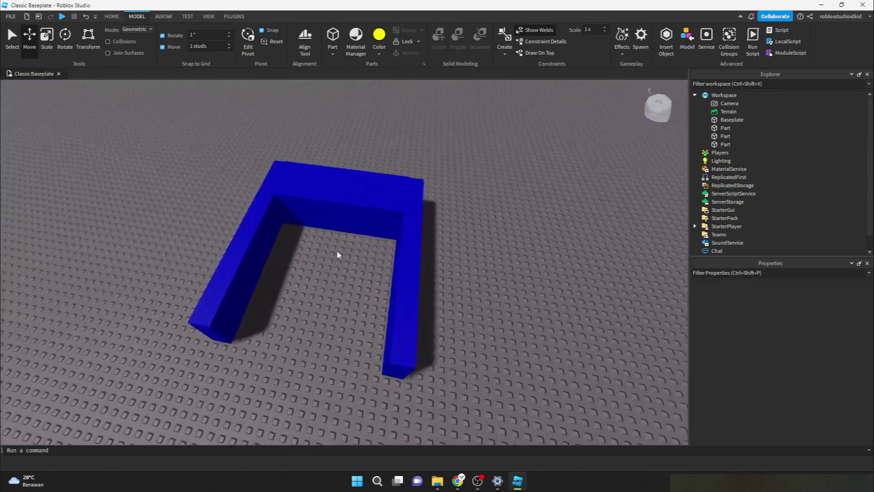
# Shift the copied wall slightly outward along X, away from the opposite wall
pyautogui.click(266, 236)
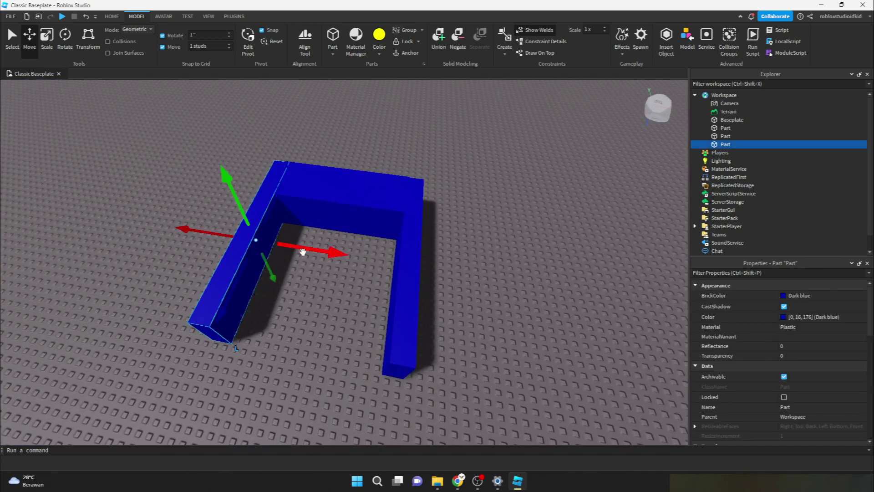
pyautogui.moveTo(302, 252); pyautogui.dragTo(295, 250)
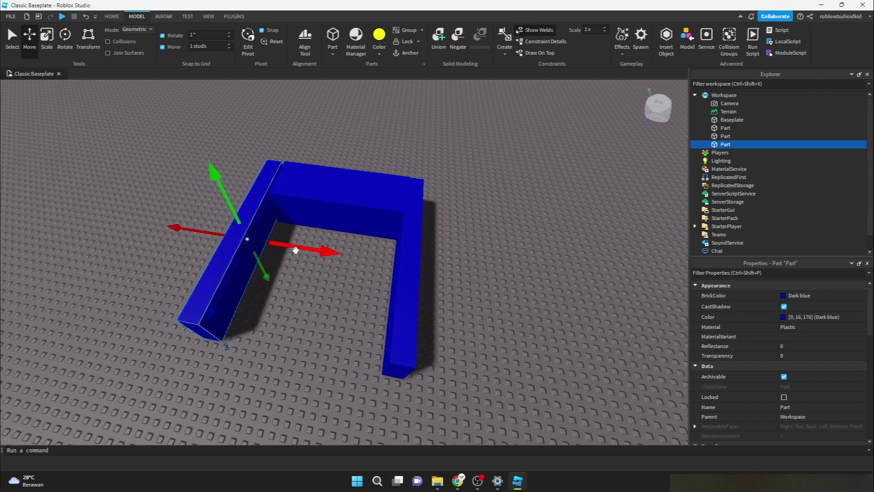
pyautogui.click(329, 269)
pyautogui.scroll(2, 331, 273)
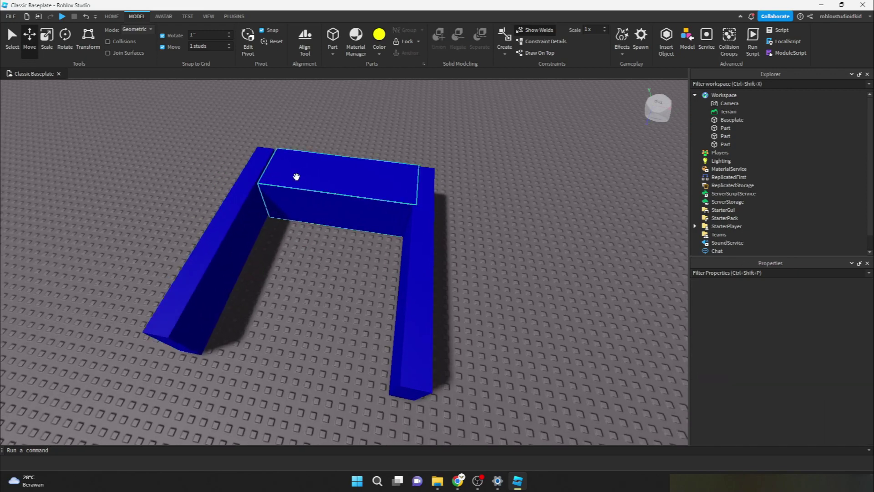
# Start a playtest, run the character to the blue structure and jump onto its walls
pyautogui.click(63, 17)
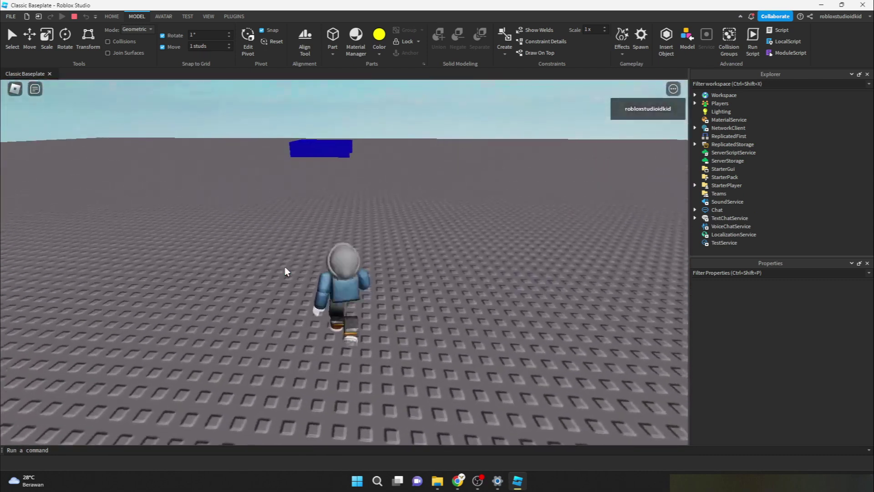
pyautogui.press('w')
pyautogui.moveTo(284, 266); pyautogui.dragTo(285, 268, button='right')
pyautogui.press('w')
pyautogui.press('space')
pyautogui.press('w')
pyautogui.press('space')
pyautogui.press('w')
pyautogui.press('space')
pyautogui.press('w')
pyautogui.press('space')
pyautogui.press('w')
pyautogui.press('space')
pyautogui.press('space')
pyautogui.press('w')
pyautogui.press('space')
pyautogui.press('w')
pyautogui.press('space')
pyautogui.press('w')
pyautogui.press('space')
pyautogui.press('w')
pyautogui.press('space')
pyautogui.press('space')
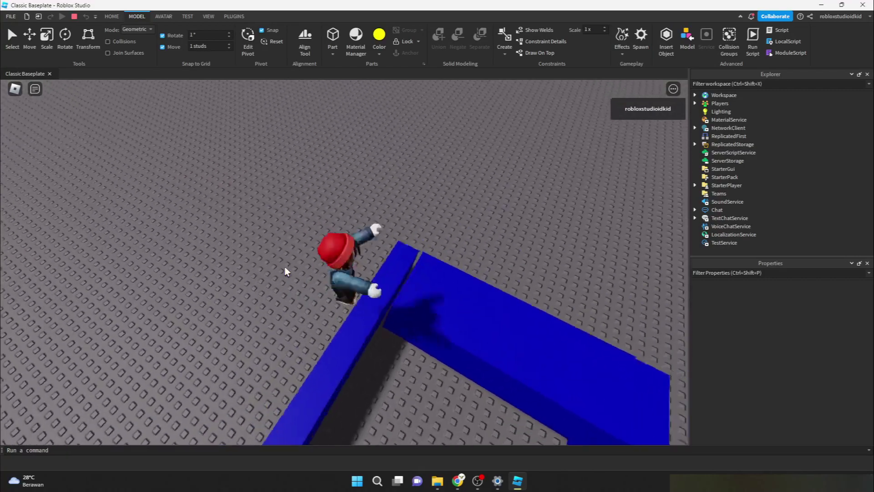
# Bring the character down inside the U-shaped structure and walk it against the side wall
pyautogui.press('s')
pyautogui.press('a')
pyautogui.press('w')
pyautogui.press('space')
pyautogui.press('d')
pyautogui.press('d')
pyautogui.press('s')
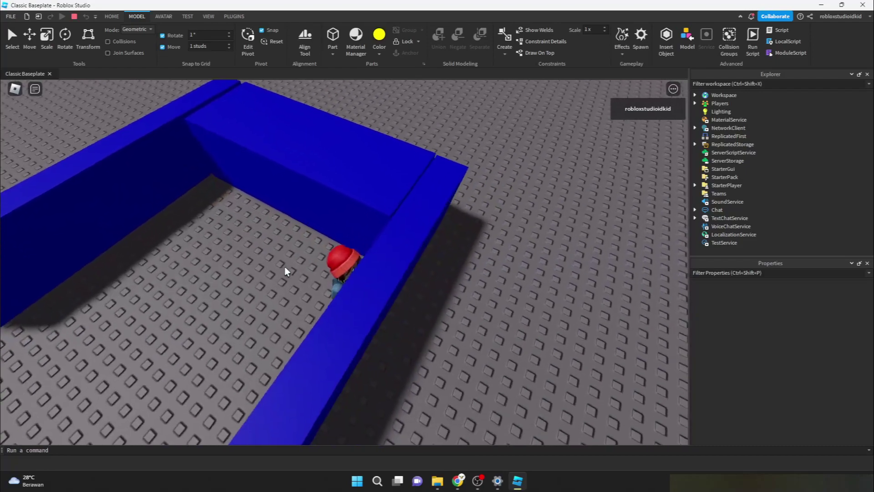
pyautogui.press('space')
pyautogui.press('a')
pyautogui.press('d')
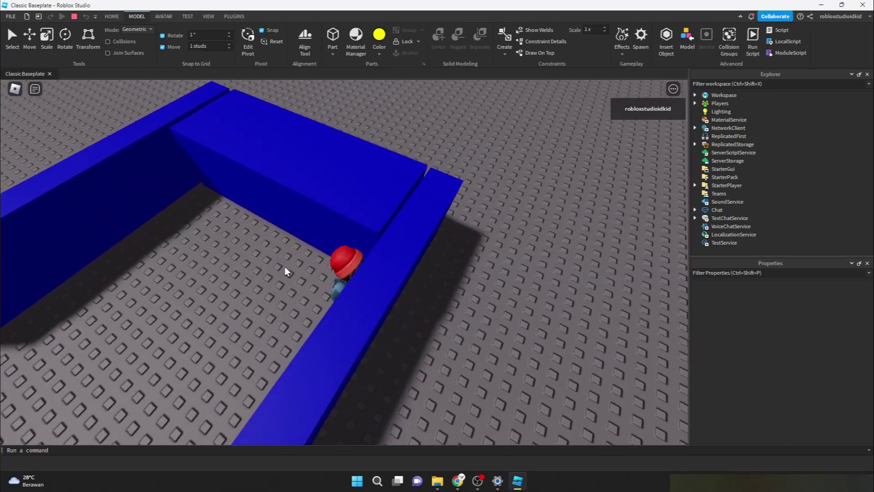
# Walk the character around the structure to test whether its parts can be pushed, and stop the playtest
pyautogui.press('a')
pyautogui.press('w')
pyautogui.press('a')
pyautogui.press('s')
pyautogui.press('d')
pyautogui.press('a')
pyautogui.press('w')
pyautogui.moveTo(285, 269); pyautogui.dragTo(285, 269, button='right')
pyautogui.press('w')
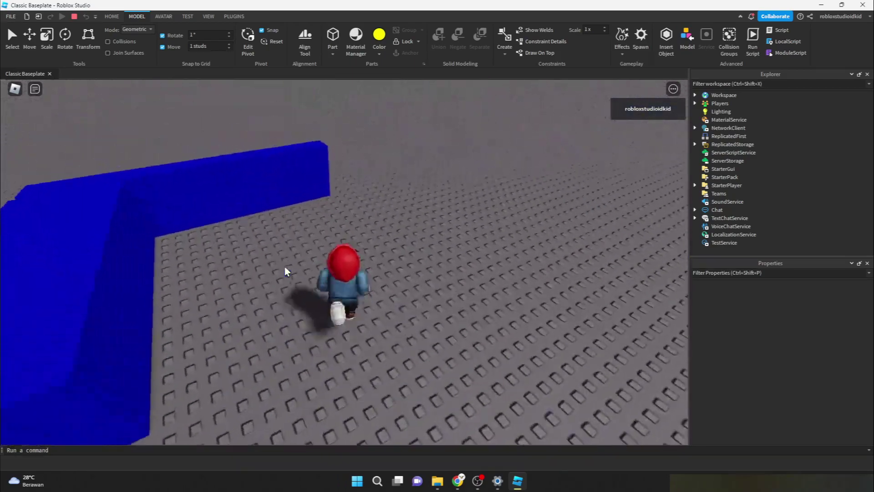
pyautogui.press('Left')
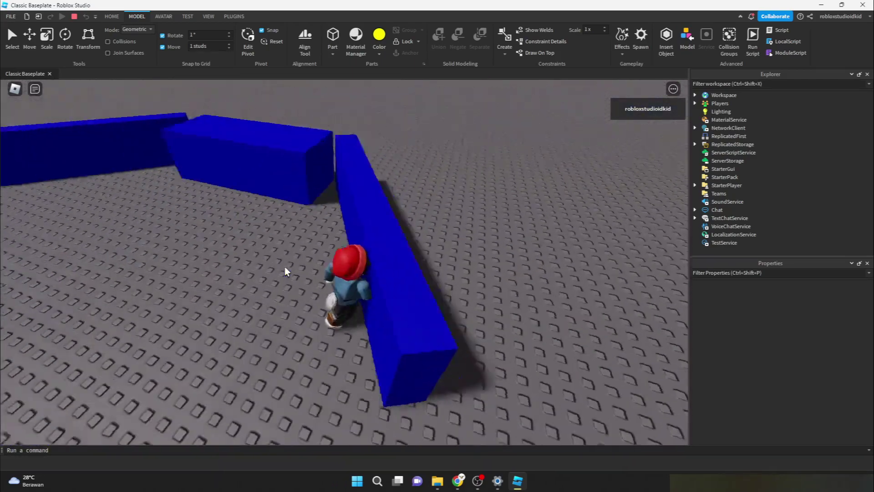
pyautogui.press('Left')
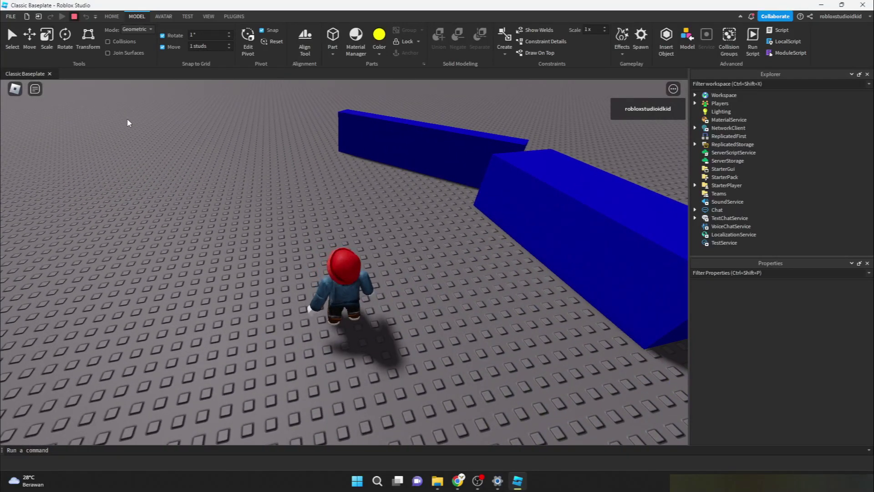
pyautogui.hotkey('shift', 'F5')
# Raise the connecting block above the baseplate and move the original long wall outward along X
pyautogui.click(306, 188)
pyautogui.press('f')
pyautogui.moveTo(310, 195); pyautogui.dragTo(310, 199, button='right')
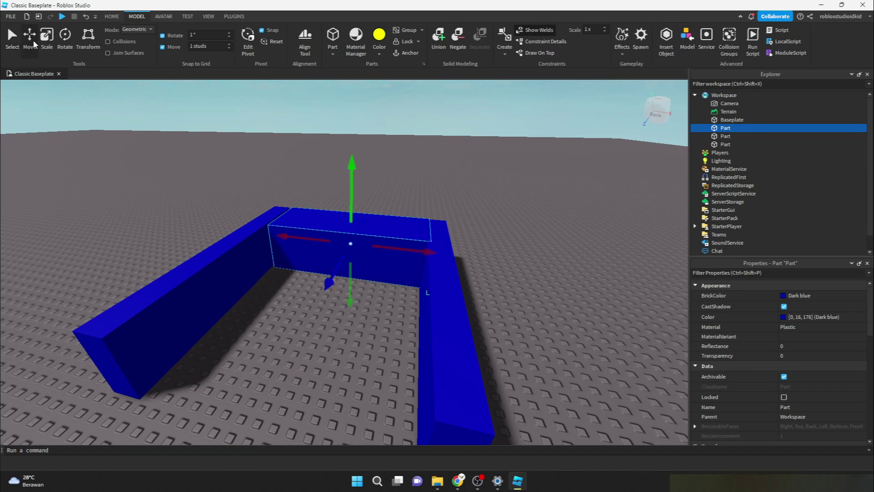
pyautogui.moveTo(351, 210); pyautogui.dragTo(372, 134)
pyautogui.click(444, 283)
pyautogui.moveTo(499, 308); pyautogui.dragTo(583, 313)
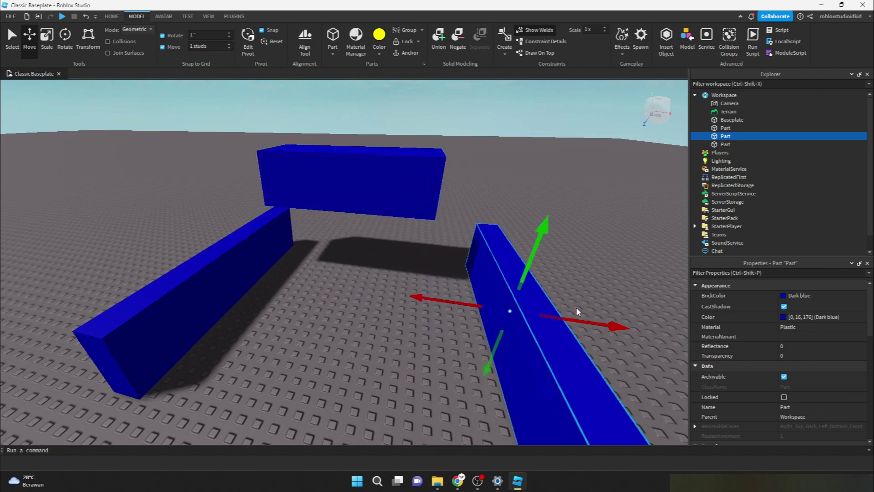
# Shift the floating connecting block slightly along X and raise it higher above the two walls
pyautogui.click(395, 178)
pyautogui.moveTo(442, 185); pyautogui.dragTo(451, 188)
pyautogui.moveTo(362, 126); pyautogui.dragTo(363, 87)
pyautogui.moveTo(376, 207); pyautogui.dragTo(355, 157, button='right')
pyautogui.scroll(-3, 376, 206)
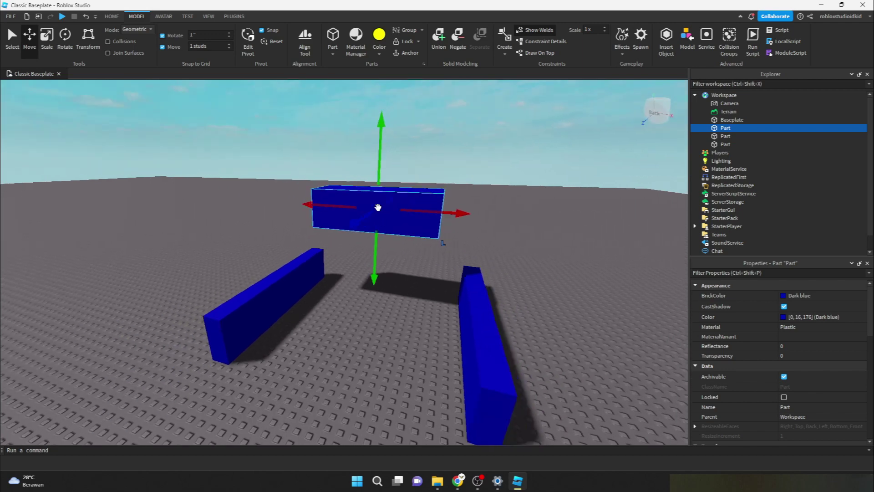
# Test how the raised unanchored block behaves, in a playtest with the character and in a simulation run without it, and stop both
pyautogui.click(61, 17)
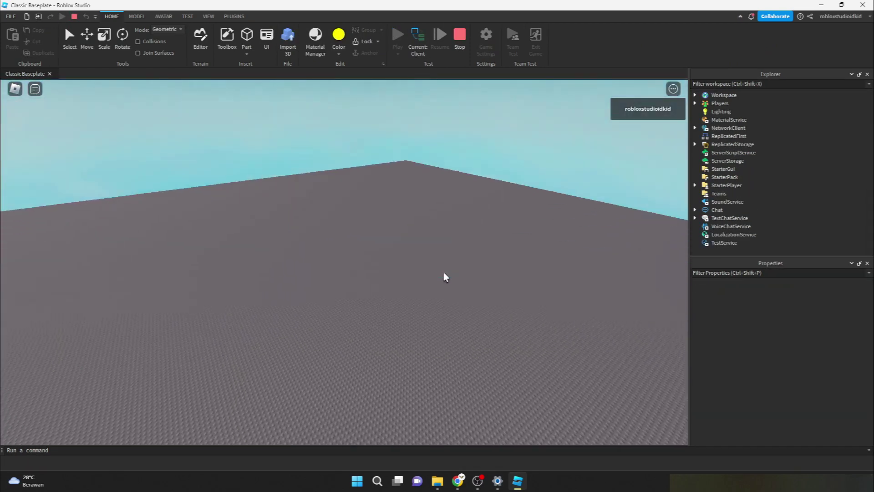
pyautogui.press('w')
pyautogui.moveTo(446, 277); pyautogui.dragTo(446, 276, button='right')
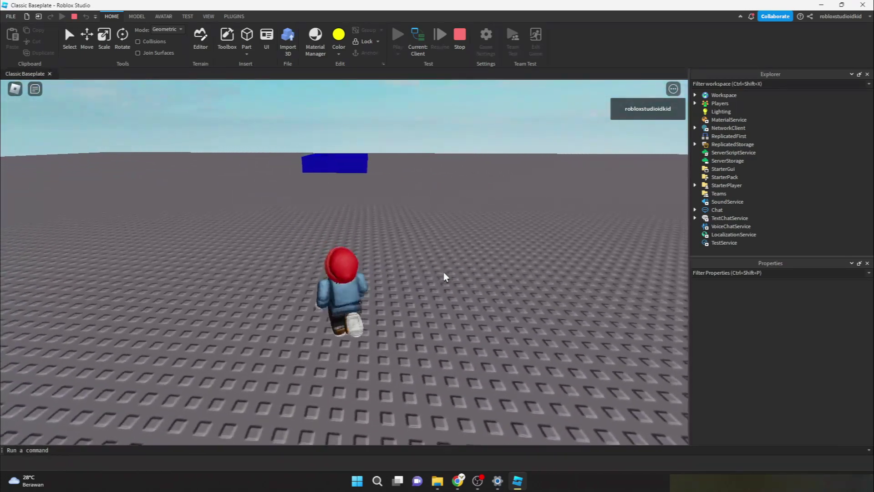
pyautogui.press('space')
pyautogui.press('w')
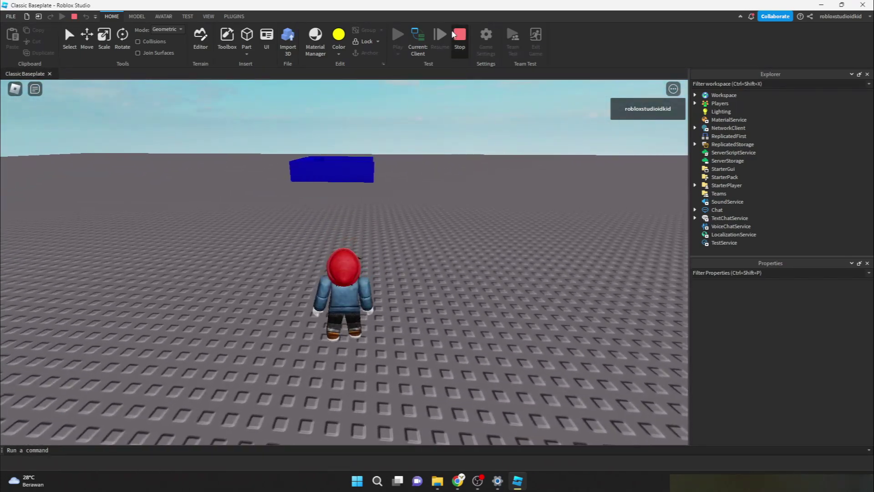
pyautogui.click(455, 57)
pyautogui.moveTo(434, 211); pyautogui.dragTo(421, 179, button='right')
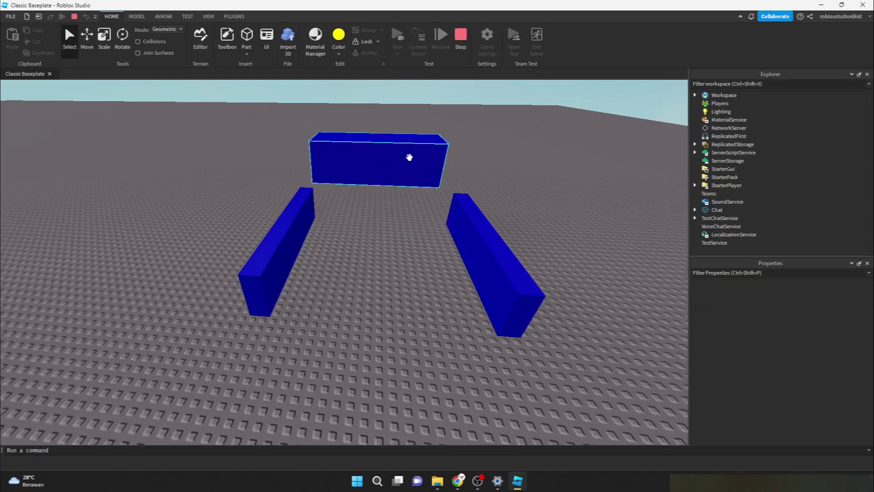
pyautogui.click(460, 39)
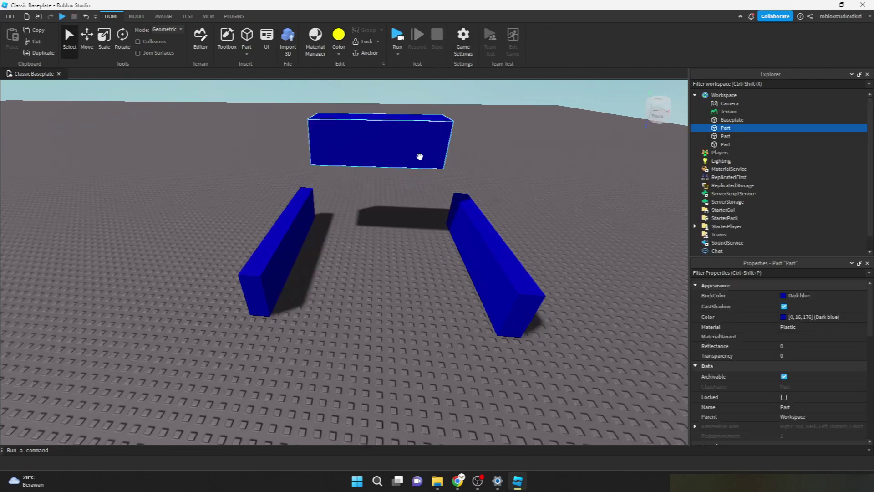
# Turn on the Anchored property of the raised connecting block
pyautogui.click(136, 17)
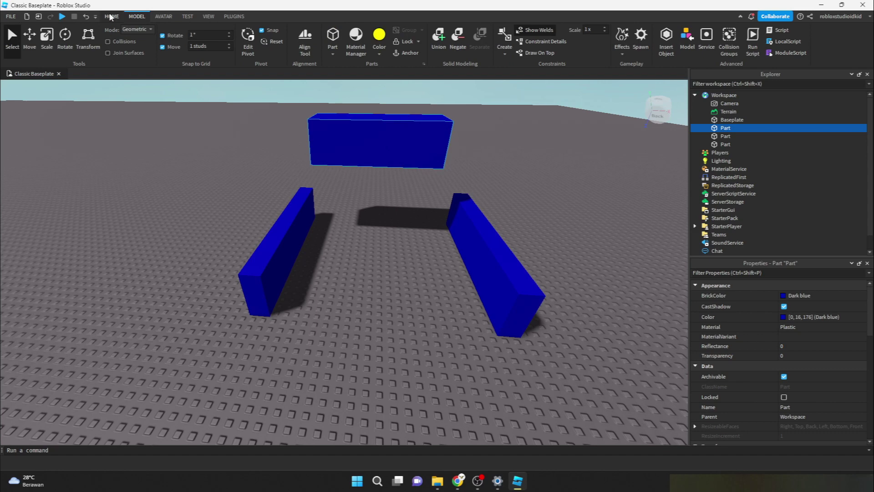
pyautogui.click(364, 142)
pyautogui.scroll(-6, 814, 403)
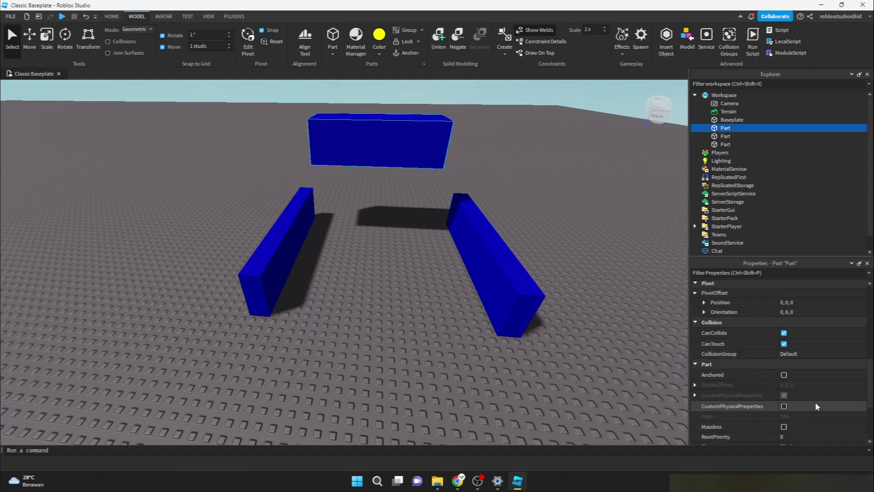
pyautogui.click(784, 374)
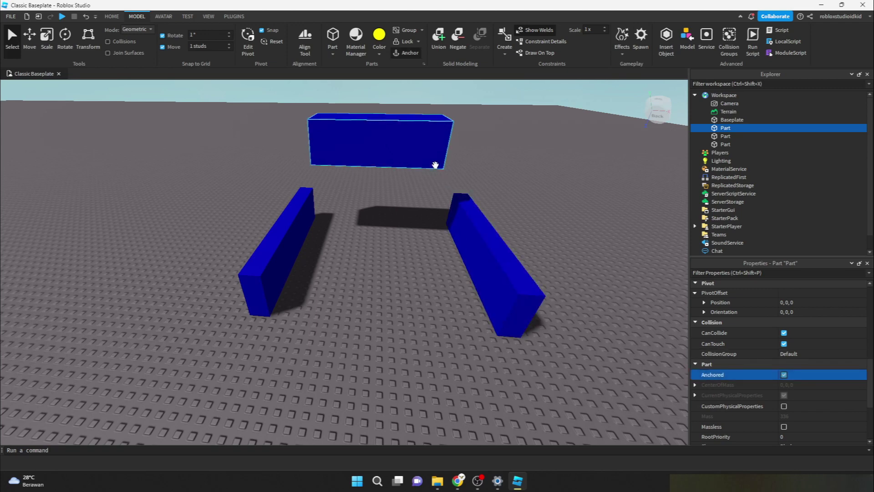
# Select the long wall at X 122 and turn on its Anchored property
pyautogui.click(419, 192)
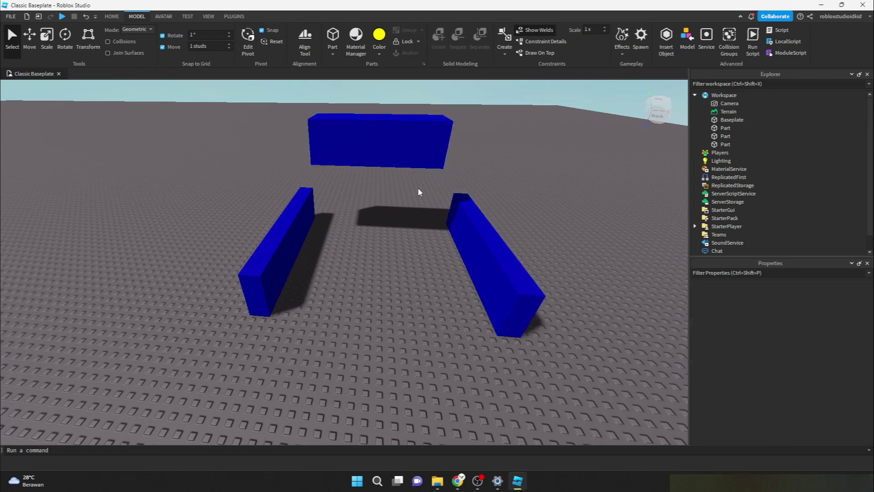
pyautogui.click(476, 262)
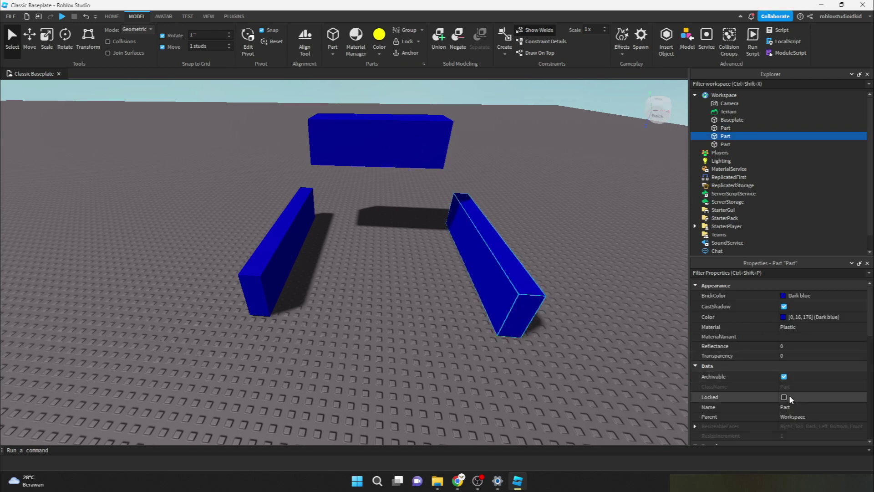
pyautogui.scroll(-5, 801, 374)
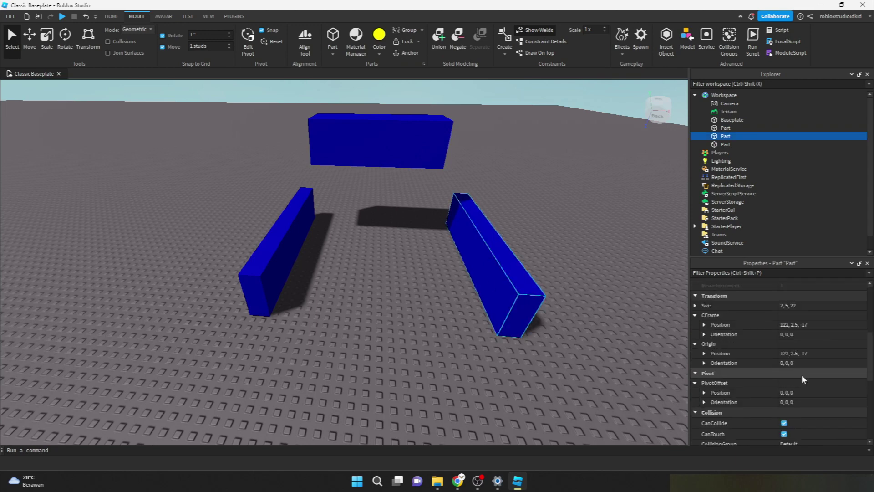
pyautogui.scroll(-1, 801, 374)
pyautogui.scroll(6, 801, 374)
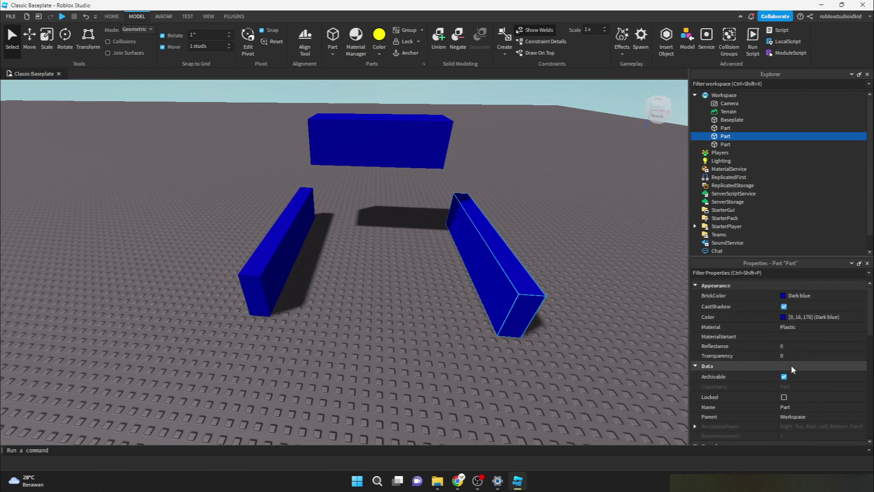
pyautogui.scroll(-2, 791, 364)
pyautogui.scroll(-5, 791, 365)
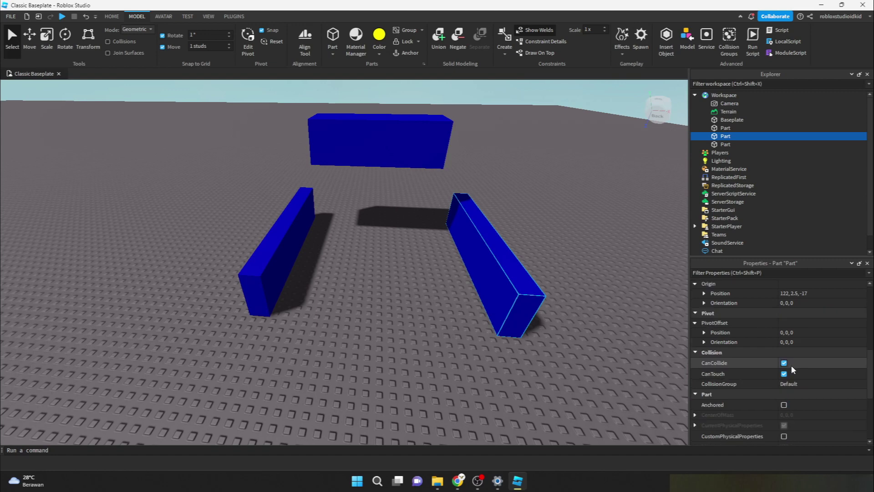
pyautogui.click(784, 404)
# Select all three parts together, as a range in the object hierarchy and with a selection box in the scene
pyautogui.click(289, 250)
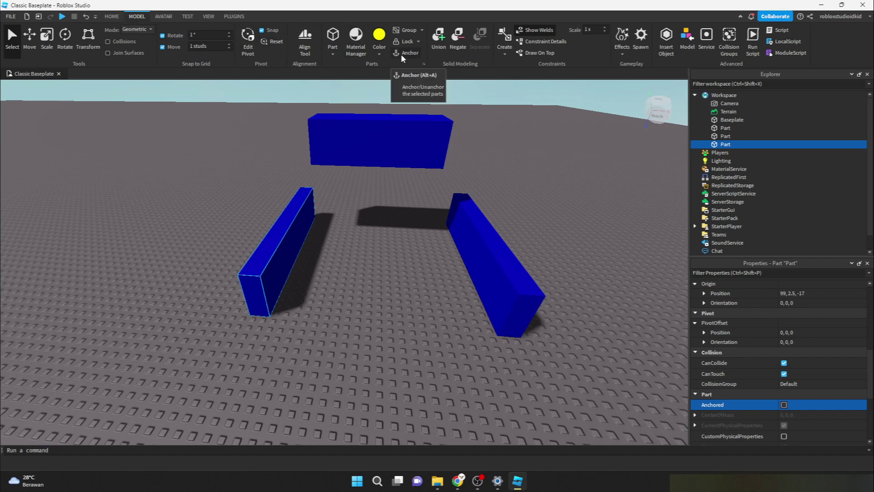
pyautogui.click(330, 212)
pyautogui.scroll(-3, 326, 309)
pyautogui.click(725, 128)
pyautogui.keyDown('shift'); pyautogui.click(715, 145); pyautogui.keyUp('shift')
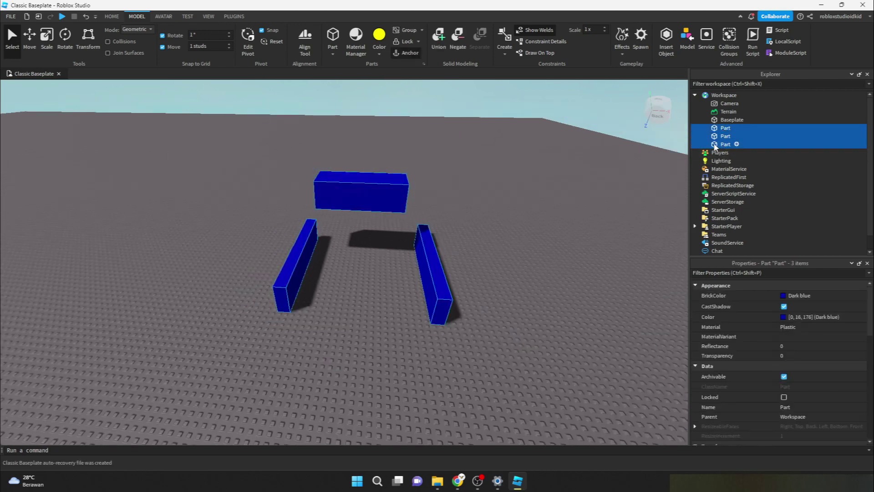
pyautogui.moveTo(160, 145); pyautogui.dragTo(328, 253)
# Build up a selection of all three parts one at a time and anchor them together
pyautogui.click(722, 136)
pyautogui.click(723, 129)
pyautogui.keyDown('ctrl'); pyautogui.click(722, 146); pyautogui.keyUp('ctrl')
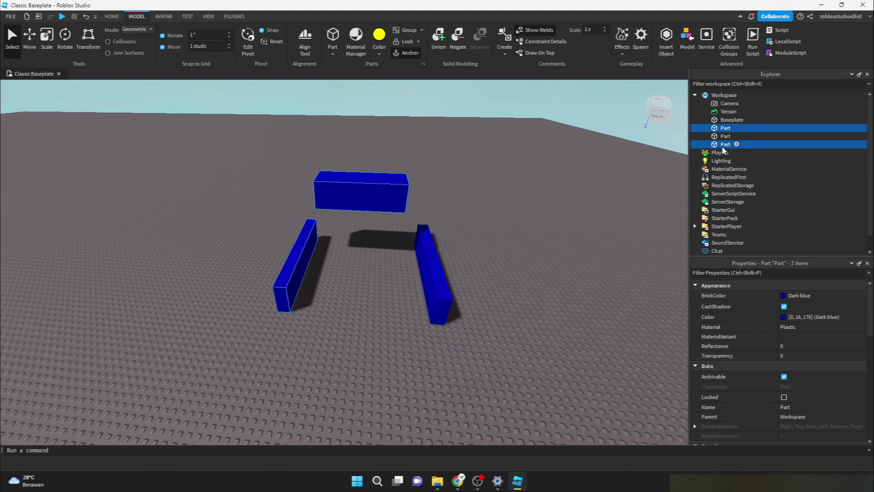
pyautogui.keyDown('ctrl'); pyautogui.click(723, 136); pyautogui.keyUp('ctrl')
pyautogui.keyDown('ctrl'); pyautogui.click(723, 139); pyautogui.keyUp('ctrl')
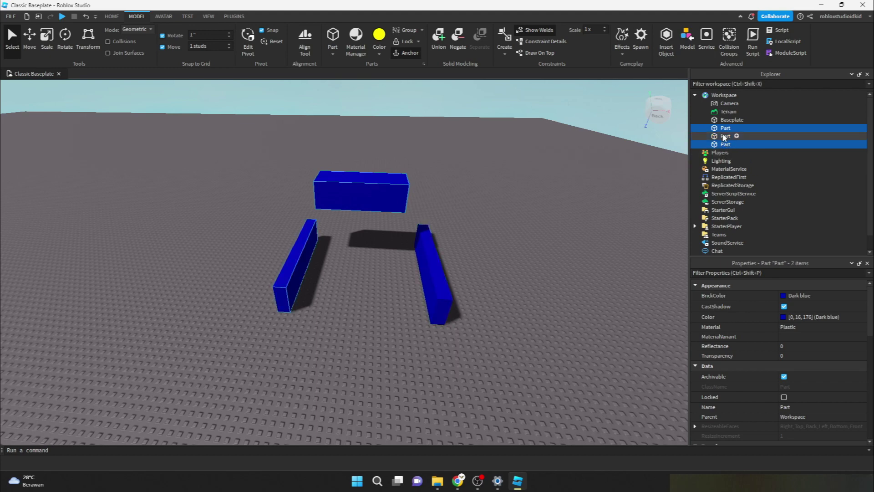
pyautogui.keyDown('ctrl'); pyautogui.click(725, 138); pyautogui.keyUp('ctrl')
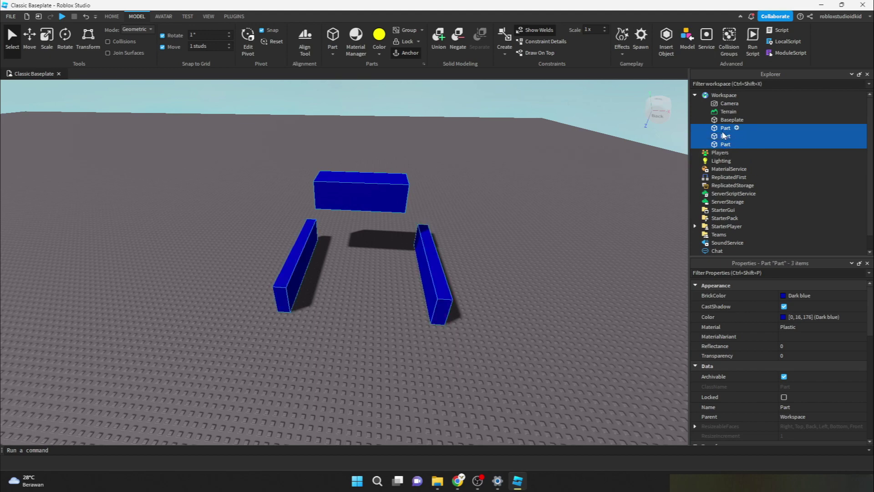
pyautogui.click(404, 54)
# Raise the long wall at X 122 high above the baseplate with the Move tool
pyautogui.click(411, 233)
pyautogui.click(424, 236)
pyautogui.click(36, 37)
pyautogui.moveTo(443, 175); pyautogui.dragTo(452, 95)
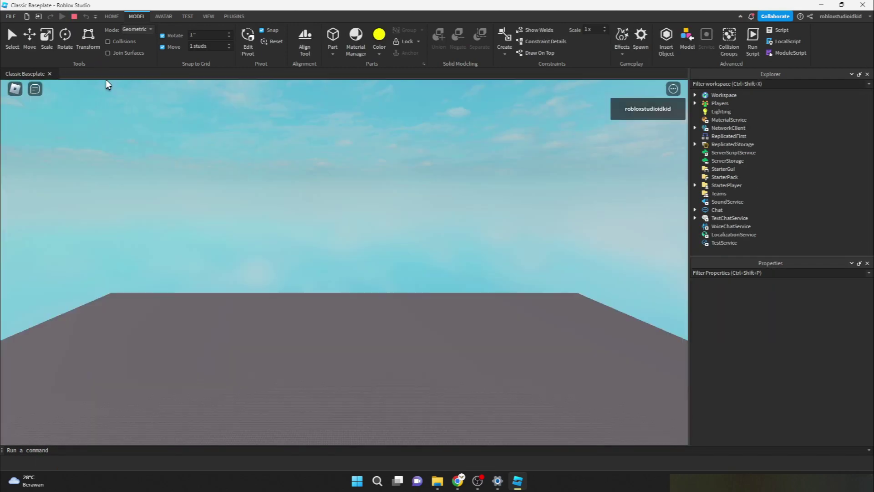
# Start a playtest and walk the character towards the anchored parts
pyautogui.press('w')
pyautogui.moveTo(468, 251); pyautogui.dragTo(468, 252, button='right')
pyautogui.press('space')
pyautogui.press('d')
pyautogui.press('w')
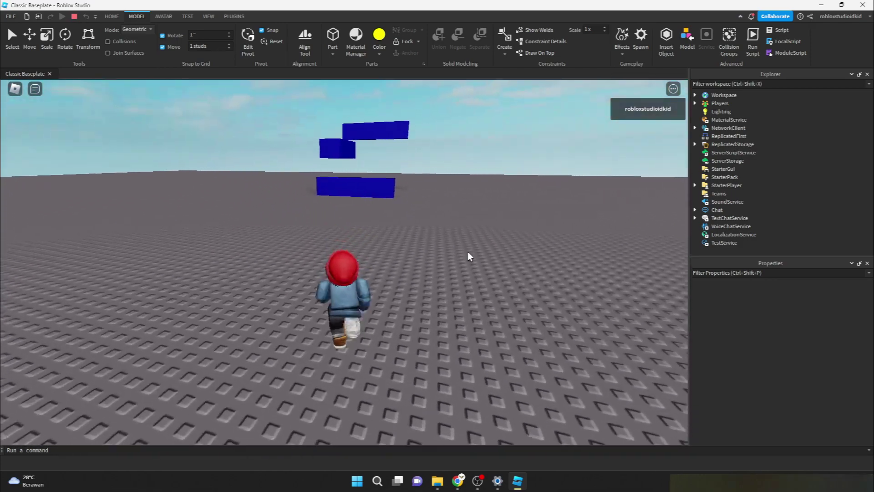
pyautogui.press('w')
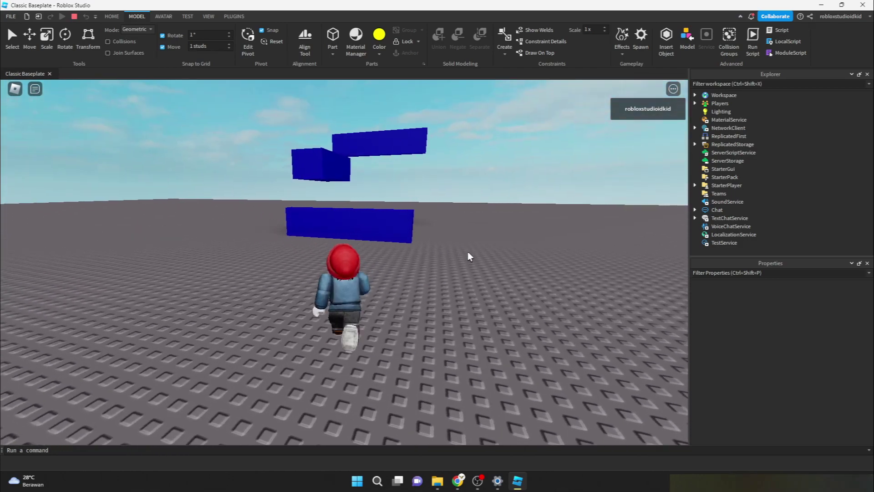
# Jump the character onto the grounded wall and over it towards the floating block
pyautogui.press('w')
pyautogui.press('space')
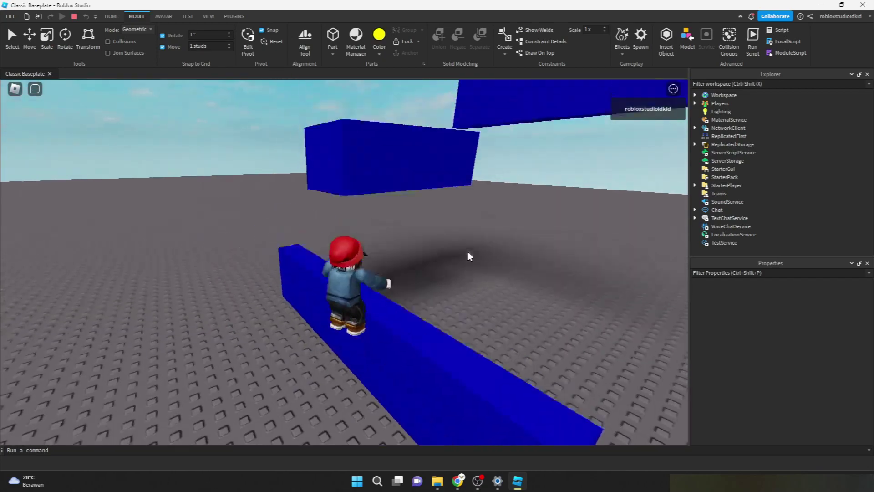
pyautogui.press('w')
pyautogui.press('space')
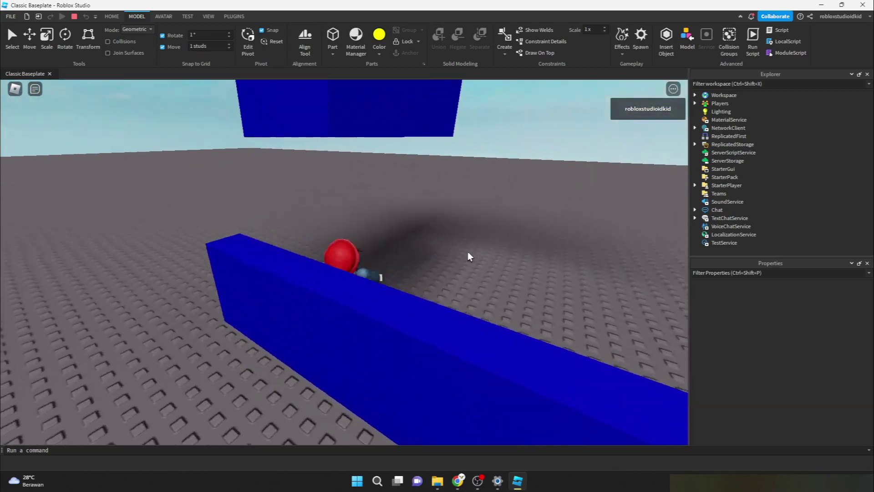
pyautogui.press('s')
pyautogui.press('space')
# Walk and jump the character around the area beneath the floating block, and stop the playtest
pyautogui.press('w')
pyautogui.moveTo(468, 252); pyautogui.dragTo(467, 252, button='right')
pyautogui.press('w')
pyautogui.press('w')
pyautogui.press('space')
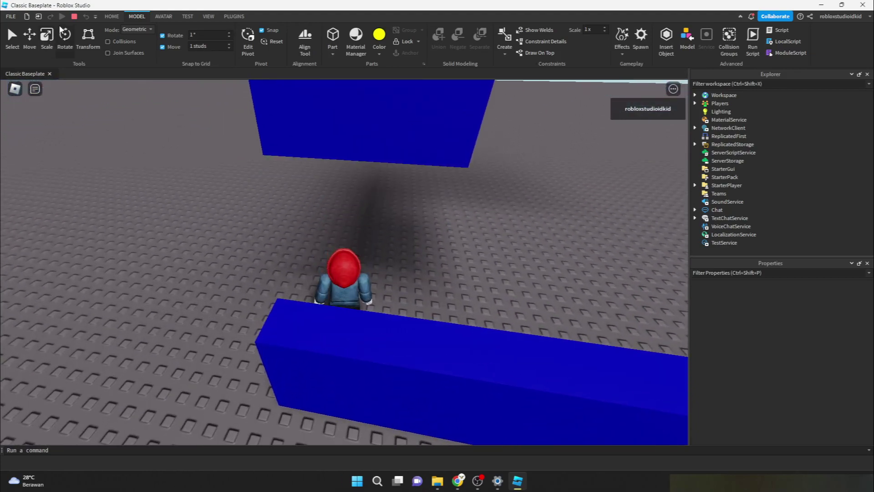
pyautogui.hotkey('shift', 'F5')
# Bring the connecting block down to the baseplate and raise it slightly off the ground
pyautogui.moveTo(377, 189); pyautogui.dragTo(372, 241)
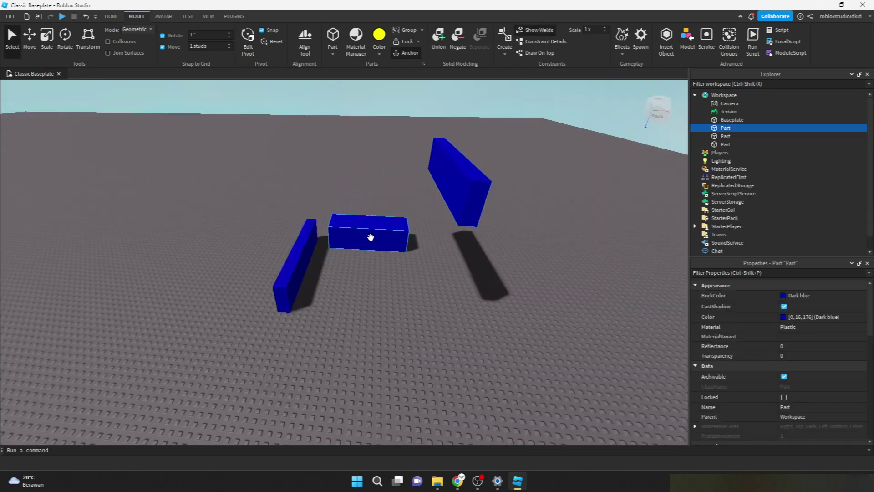
pyautogui.click(29, 36)
pyautogui.moveTo(372, 178); pyautogui.dragTo(374, 156)
# Lower the raised long wall along Y until it hovers just above the baseplate beside the connecting block
pyautogui.click(469, 173)
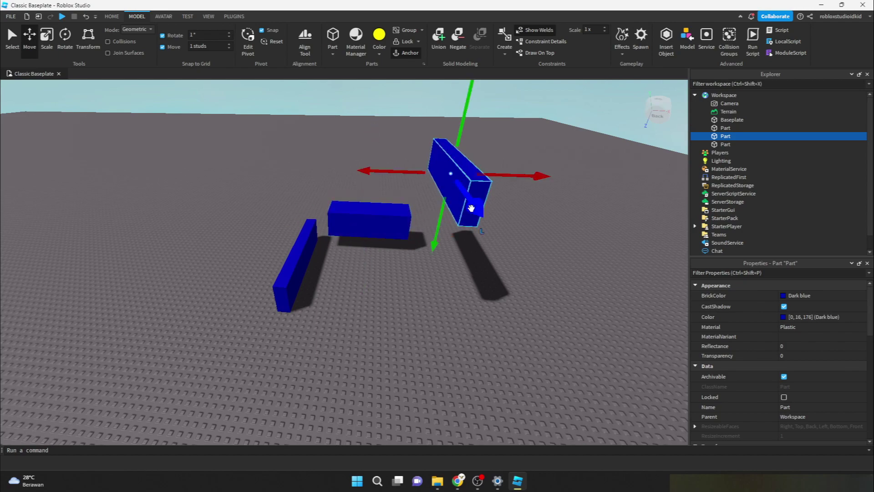
pyautogui.moveTo(463, 114); pyautogui.dragTo(457, 184)
pyautogui.press('a')
pyautogui.moveTo(477, 219); pyautogui.dragTo(478, 219, button='right')
pyautogui.press('a')
pyautogui.moveTo(422, 168); pyautogui.dragTo(419, 179)
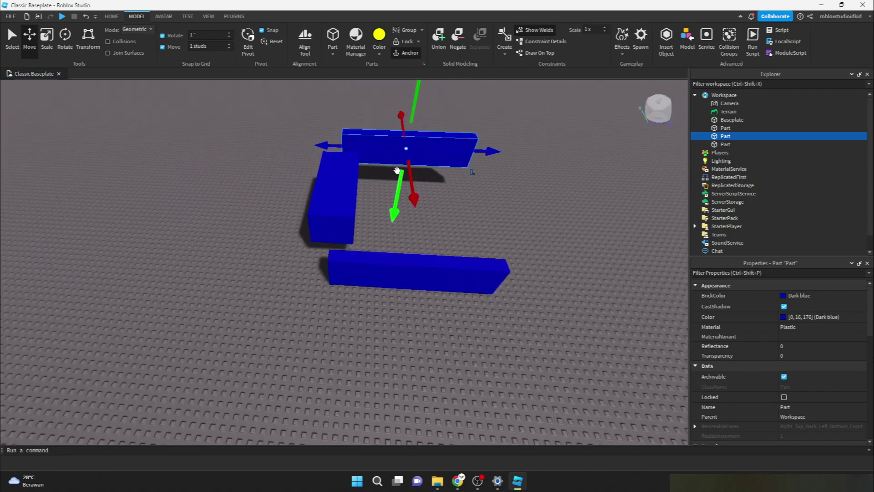
# Start a new playtest and walk the character towards the lowered U-shaped structure
pyautogui.click(63, 17)
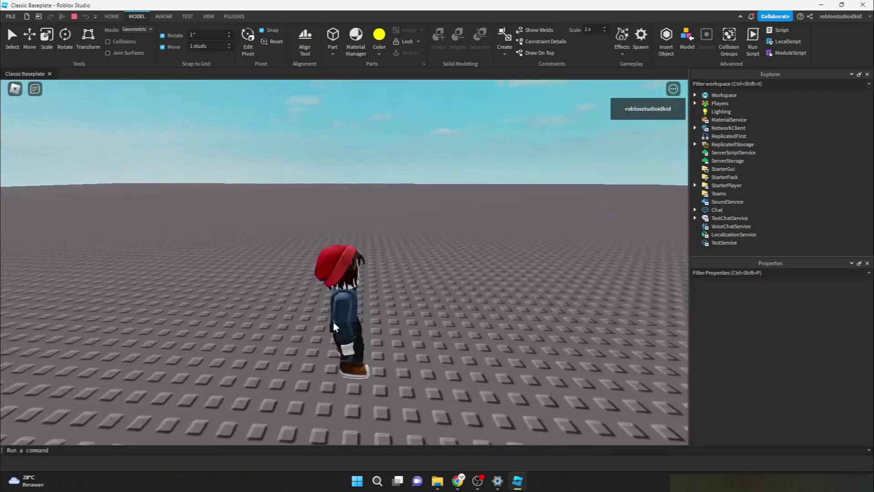
pyautogui.scroll(-7, 333, 321)
pyautogui.moveTo(342, 312); pyautogui.dragTo(342, 312, button='right')
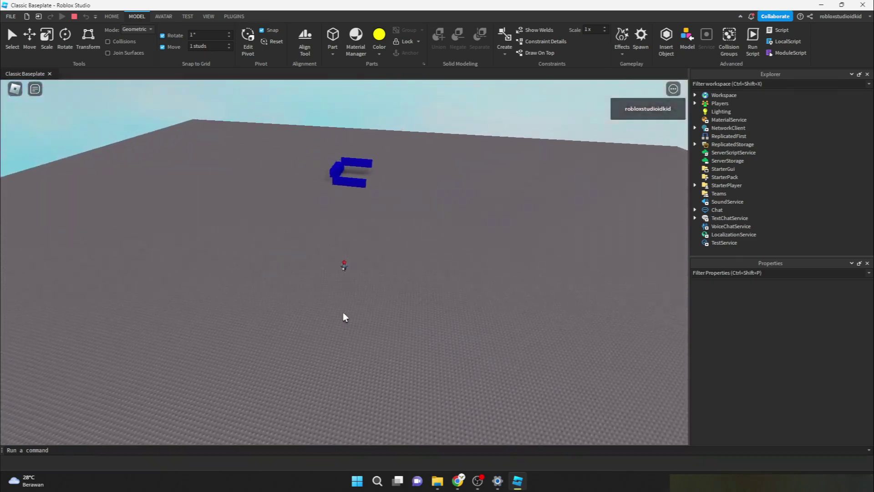
pyautogui.scroll(6, 360, 275)
pyautogui.press('w')
pyautogui.moveTo(373, 261); pyautogui.dragTo(373, 256, button='right')
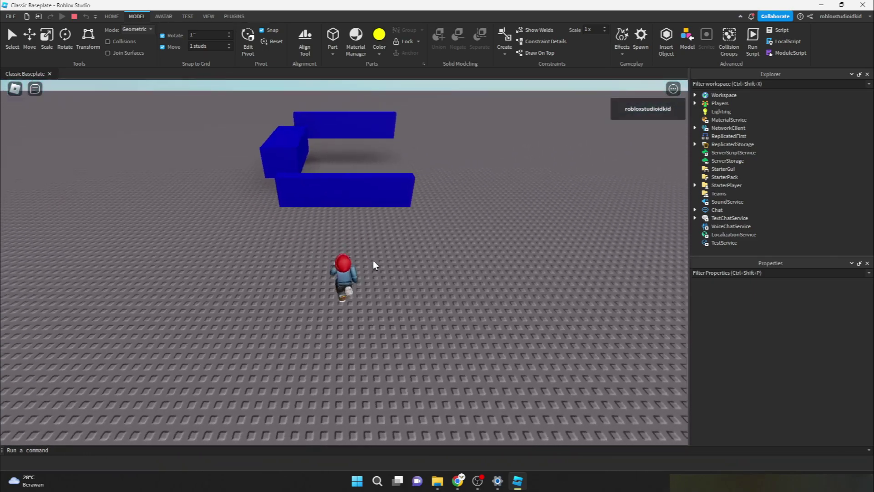
# Jump the character up onto the connecting block to test the anchored parts, and stop the playtest
pyautogui.press('space')
pyautogui.press('space')
pyautogui.press('w')
pyautogui.press('space')
pyautogui.press('w')
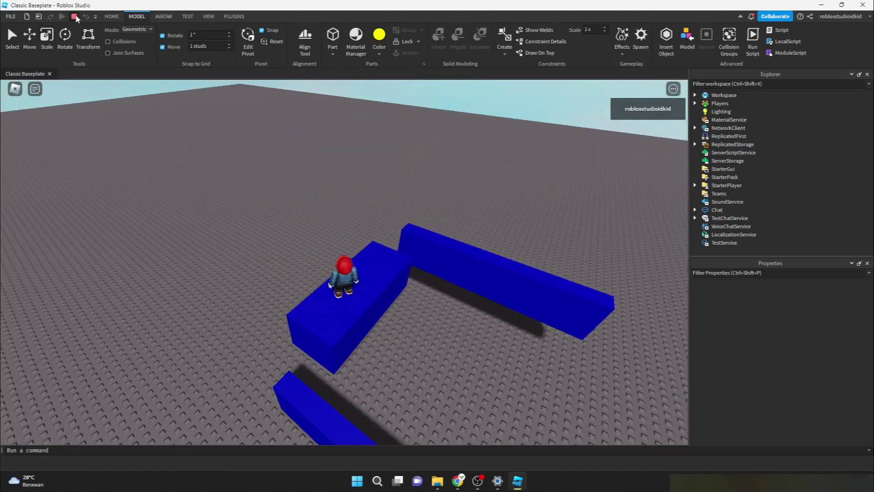
pyautogui.hotkey('shift', 'F5')
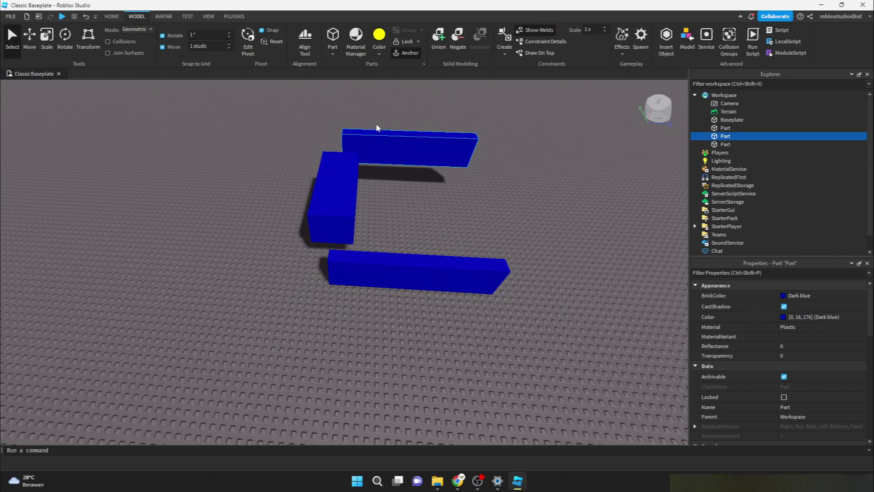
# Insert a SpawnLocation and place it on the baseplate between the two long walls
pyautogui.click(113, 16)
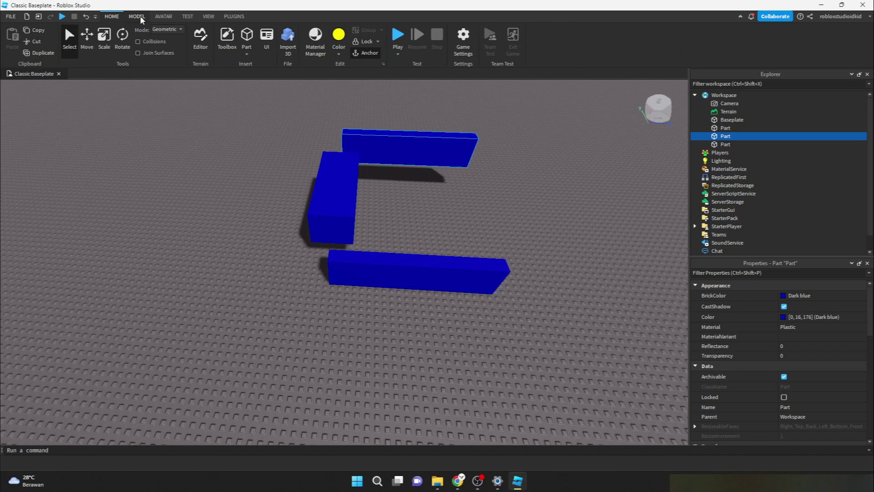
pyautogui.click(137, 17)
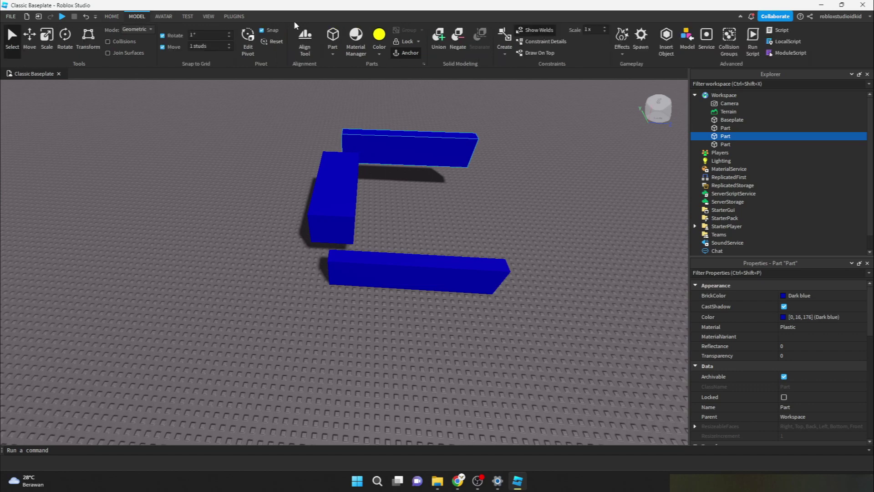
pyautogui.click(640, 46)
pyautogui.moveTo(351, 248); pyautogui.dragTo(442, 213)
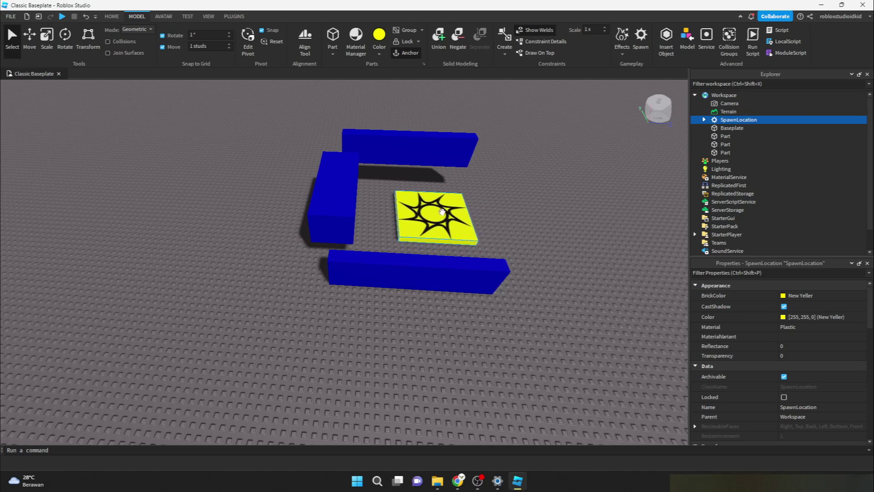
# Reapply New Yeller as the SpawnLocation's BrickColor, and try deleting its Decal before undoing the deletion
pyautogui.click(808, 296)
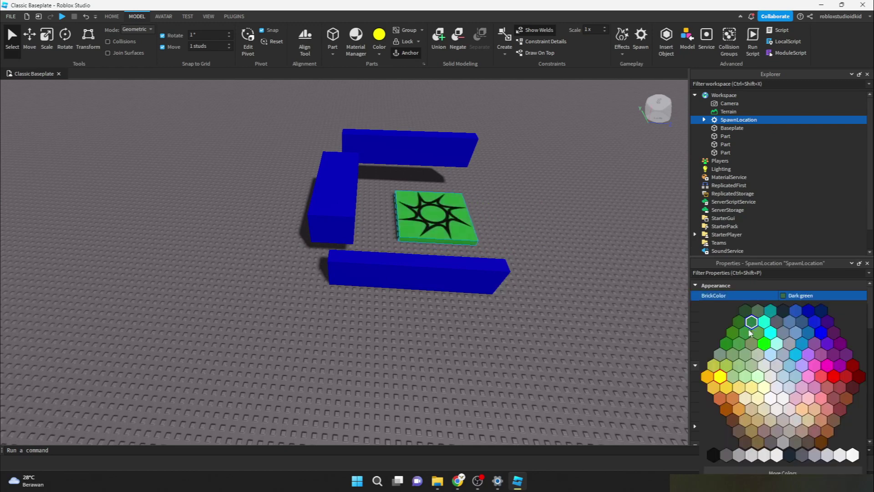
pyautogui.click(720, 376)
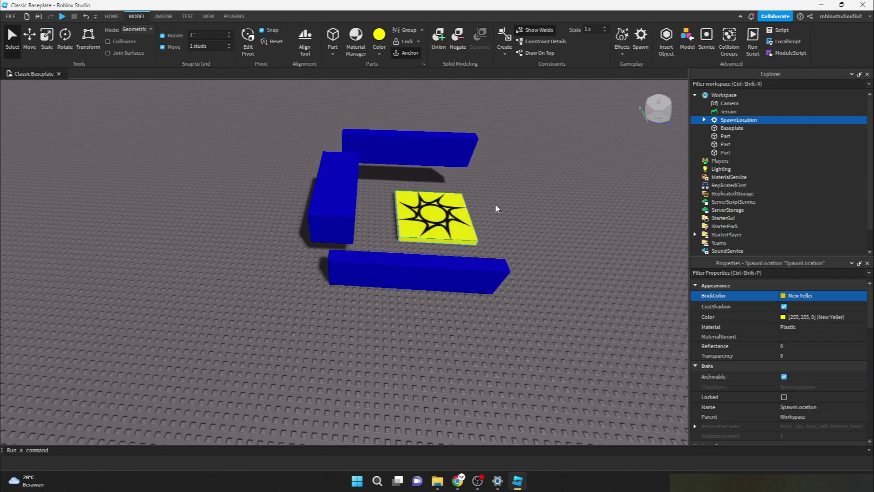
pyautogui.click(705, 120)
pyautogui.click(735, 128)
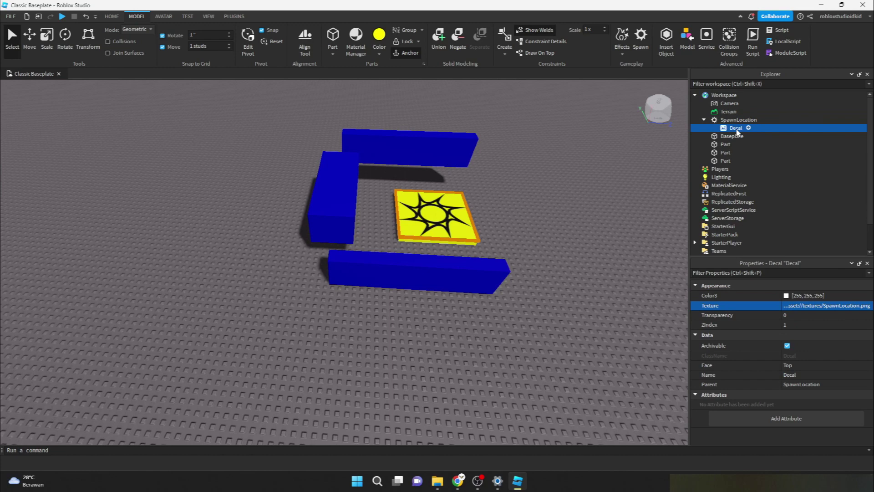
pyautogui.press('Delete')
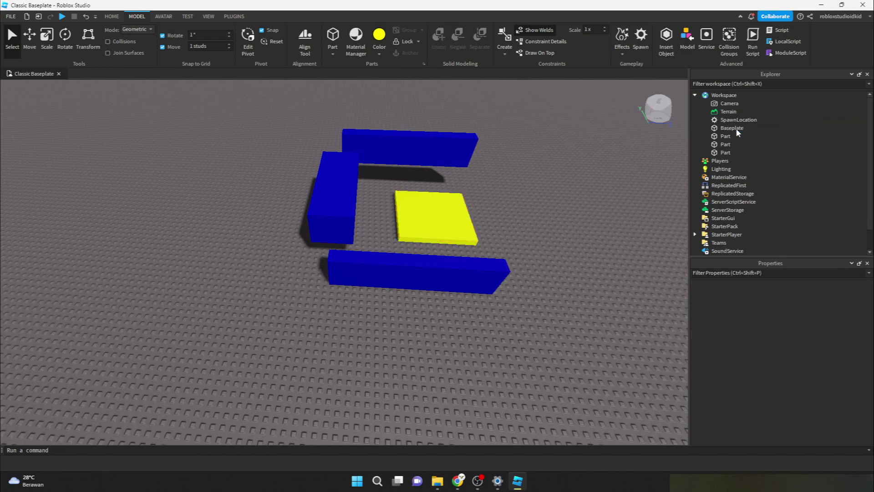
pyautogui.hotkey('ctrl', 'z')
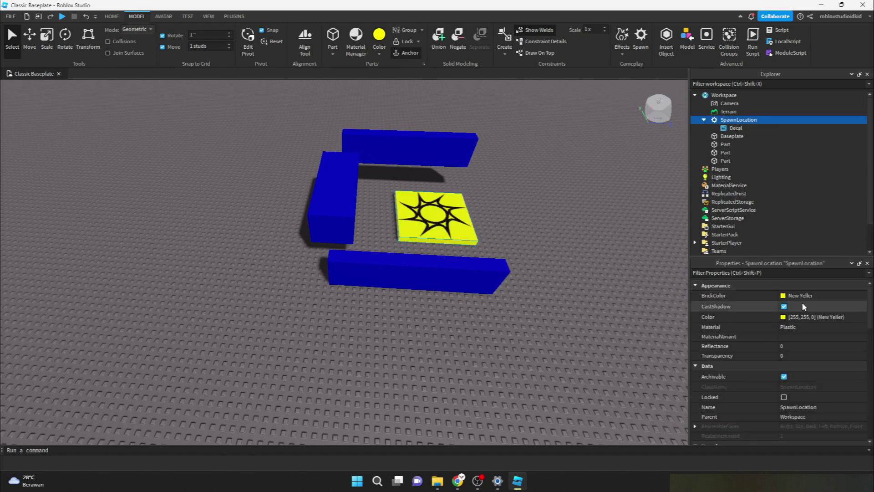
# Change the SpawnLocation's BrickColor to a white shade and deselect it
pyautogui.click(804, 295)
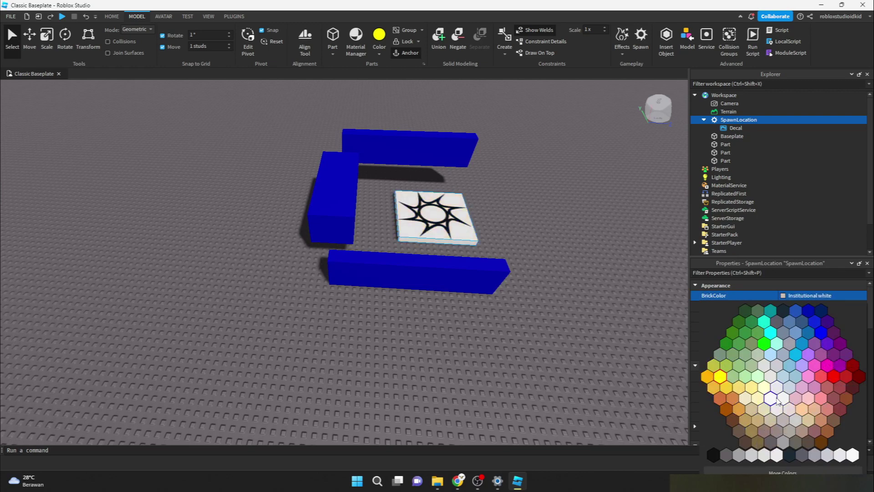
pyautogui.click(783, 385)
pyautogui.click(639, 301)
pyautogui.moveTo(632, 297); pyautogui.dragTo(632, 297, button='right')
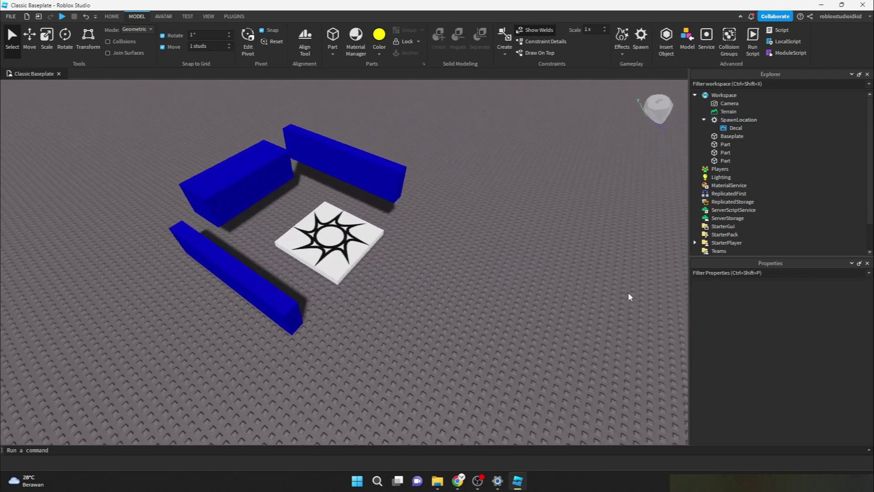
# Playtest from the white spawn, jump the character onto the connecting block, and stop the playtest
pyautogui.click(60, 15)
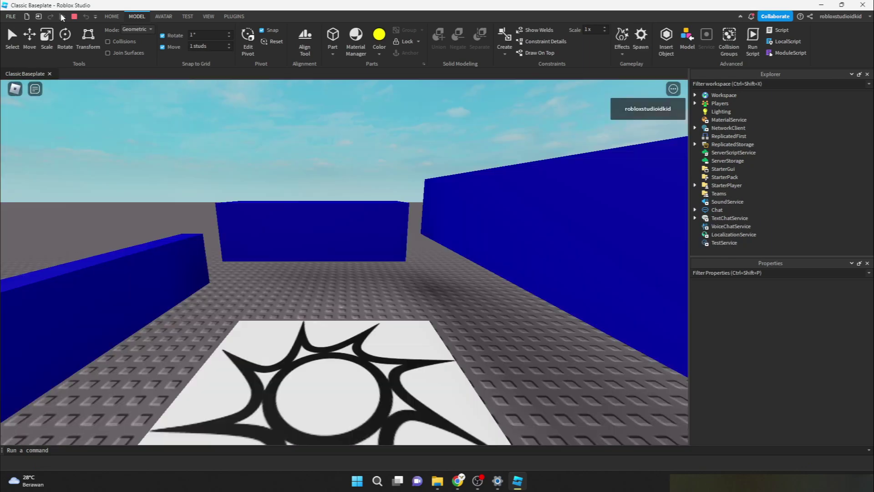
pyautogui.moveTo(250, 141)
pyautogui.mouseDown(button='right')
pyautogui.moveTo(251, 130)
pyautogui.moveTo(250, 139)
pyautogui.mouseUp(button='right')
pyautogui.press('s')
pyautogui.press('w')
pyautogui.press('space')
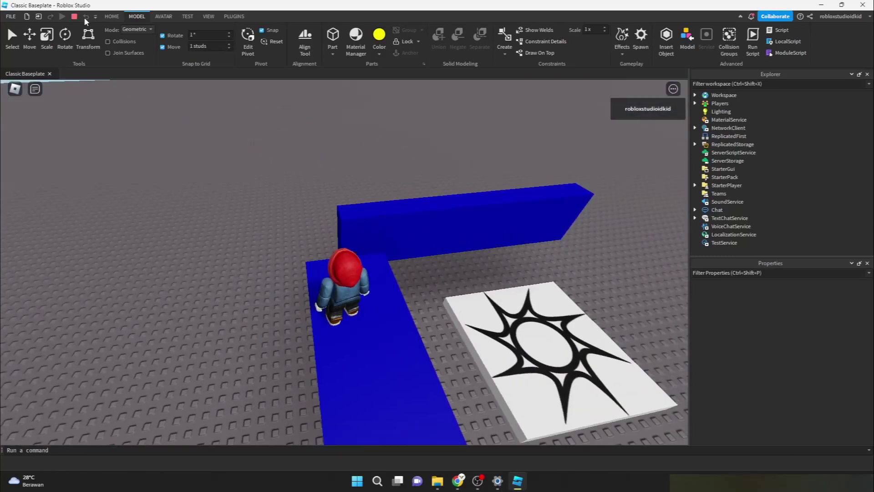
pyautogui.click(74, 17)
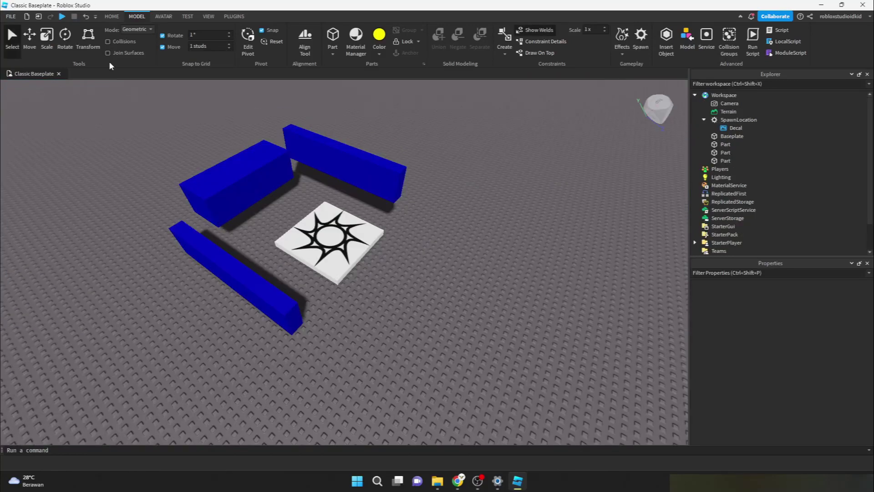
# Rotate the connecting block slightly about its vertical axis with the Rotate tool
pyautogui.click(112, 17)
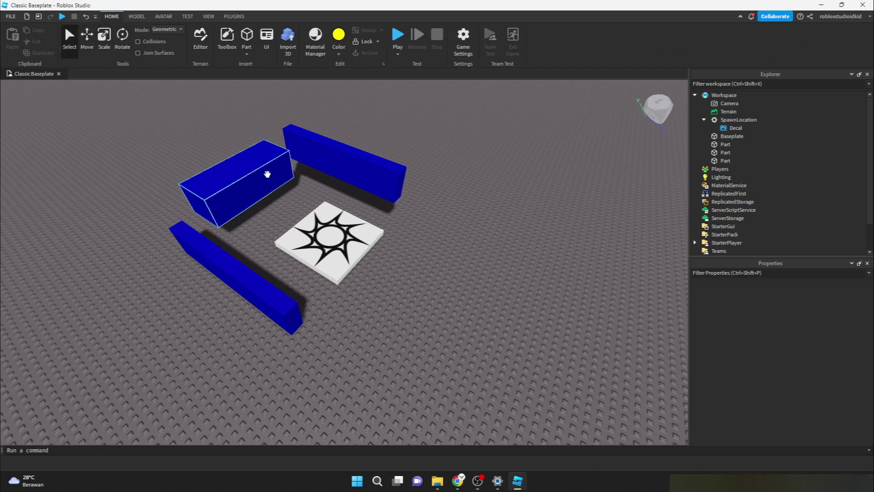
pyautogui.moveTo(269, 188); pyautogui.dragTo(269, 188, button='right')
pyautogui.click(87, 41)
pyautogui.click(124, 38)
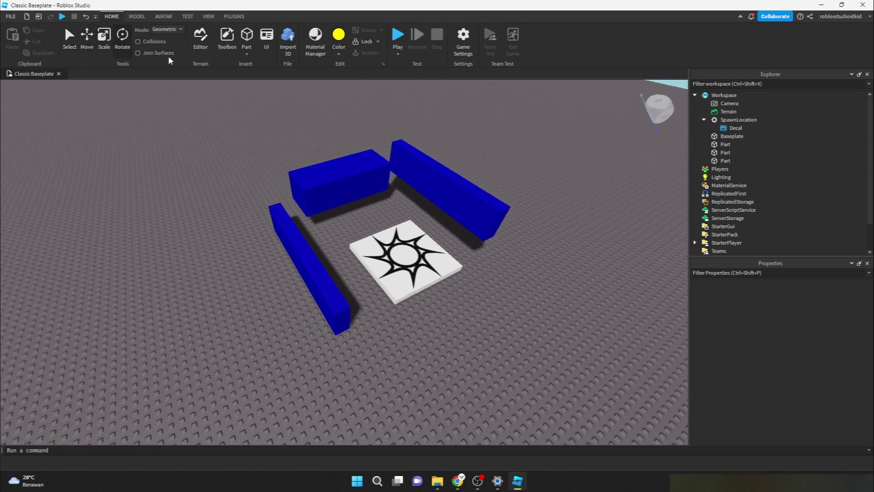
pyautogui.click(343, 175)
pyautogui.moveTo(396, 194); pyautogui.dragTo(411, 213)
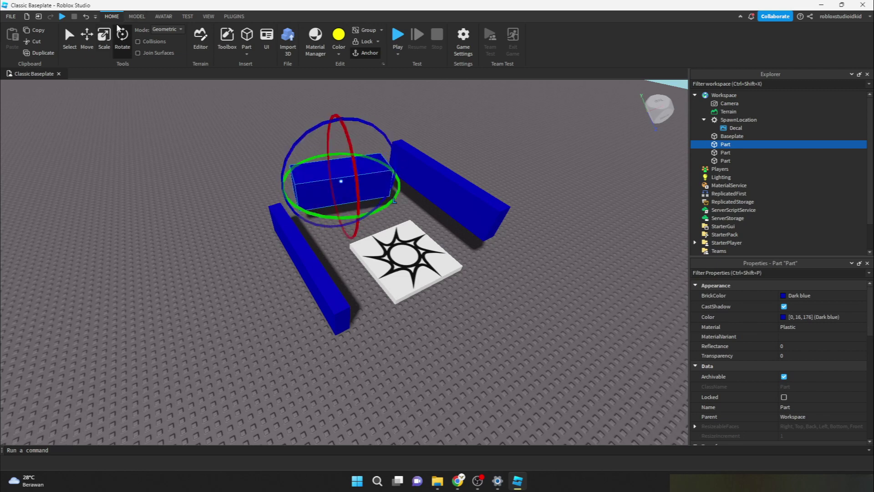
# Undo the slight rotation and turn the connecting block about its vertical axis with the rotation snap set to 45°
pyautogui.click(136, 16)
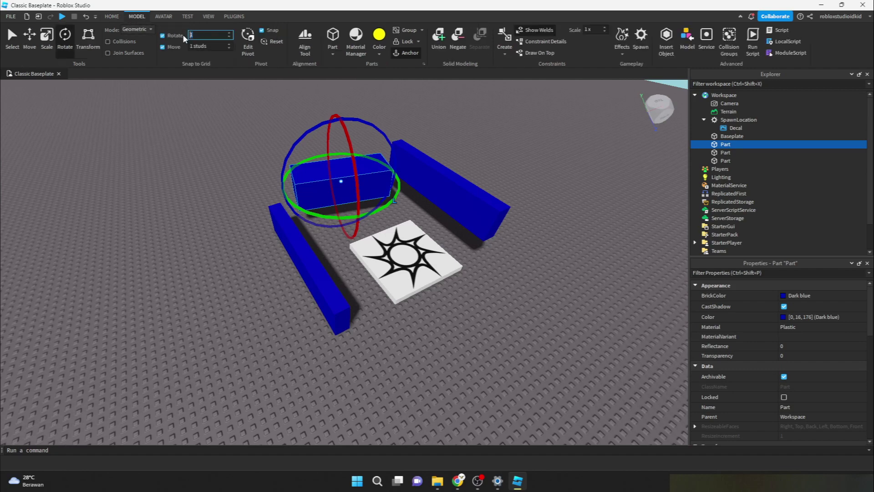
pyautogui.click(222, 225)
pyautogui.hotkey('ctrl', 'z')
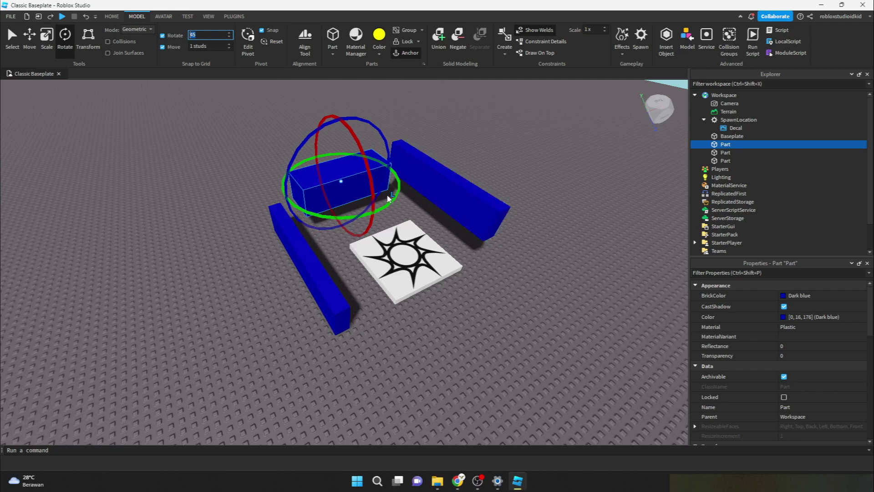
pyautogui.moveTo(396, 194); pyautogui.dragTo(349, 223)
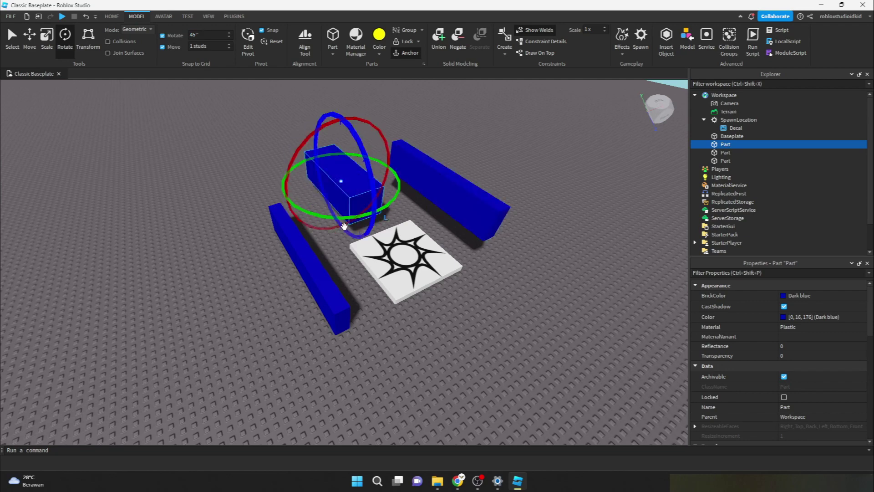
# Set the rotation snap to 90° and turn the connecting block about its vertical axis until it spans between the walls
pyautogui.doubleClick(197, 34)
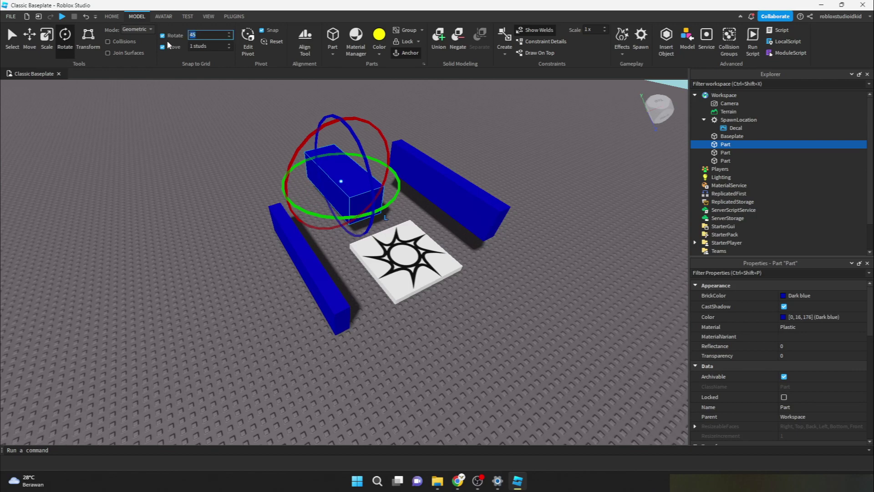
pyautogui.moveTo(400, 195); pyautogui.dragTo(285, 200)
pyautogui.click(297, 166)
pyautogui.click(354, 181)
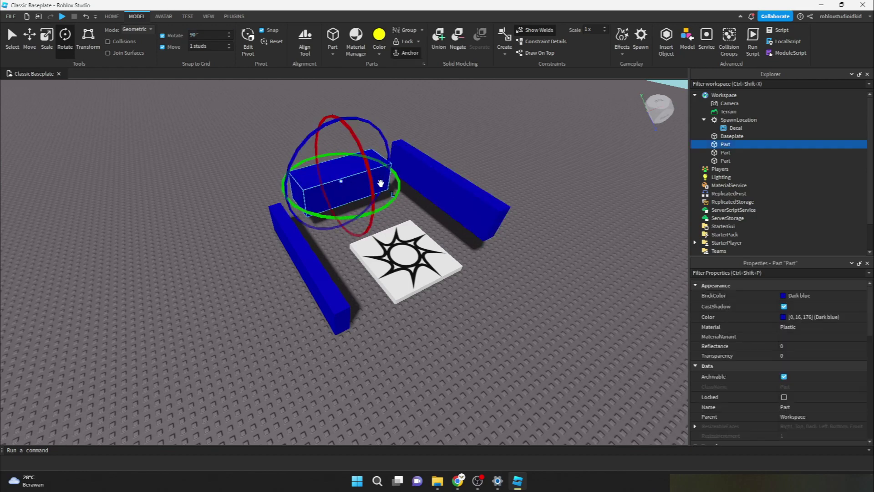
# Try the other rotation axes on the connecting block in 90° increments, leaving it standing upright, and deselect it
pyautogui.moveTo(356, 154); pyautogui.dragTo(358, 156)
pyautogui.moveTo(319, 107); pyautogui.dragTo(319, 108)
pyautogui.moveTo(373, 198); pyautogui.dragTo(344, 133)
pyautogui.click(410, 238)
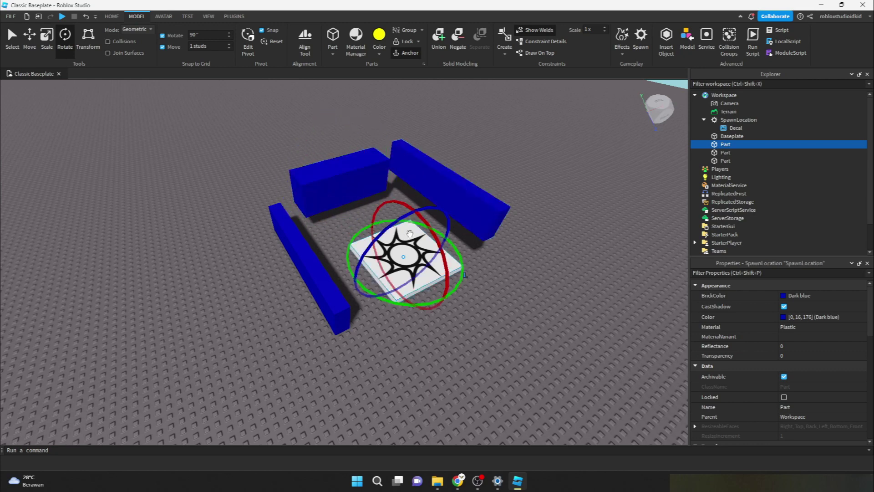
pyautogui.click(339, 182)
pyautogui.moveTo(378, 214); pyautogui.dragTo(383, 221)
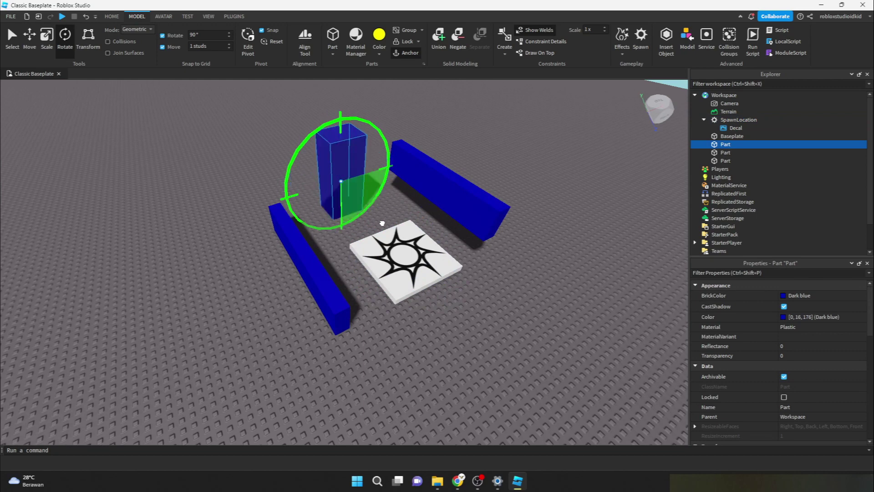
pyautogui.click(309, 210)
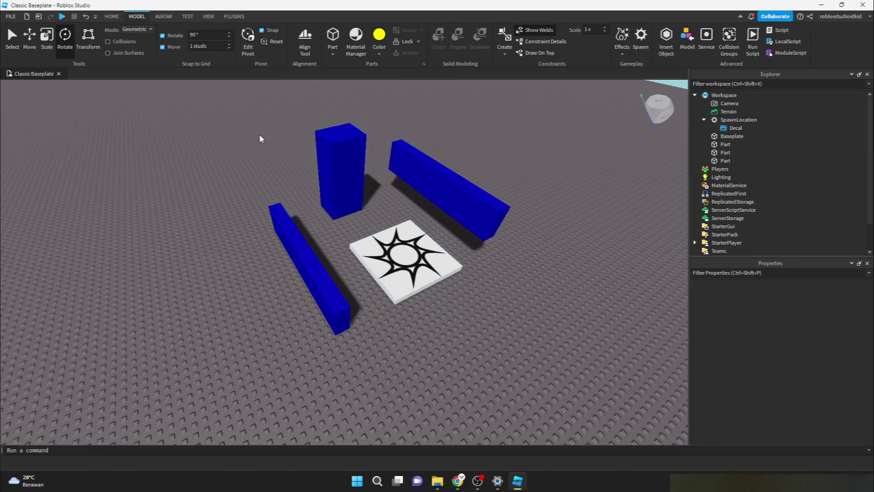
# Reset the upright block's Orientation to 0, 0, 0 in its CFrame properties
pyautogui.click(319, 139)
pyautogui.scroll(-5, 801, 381)
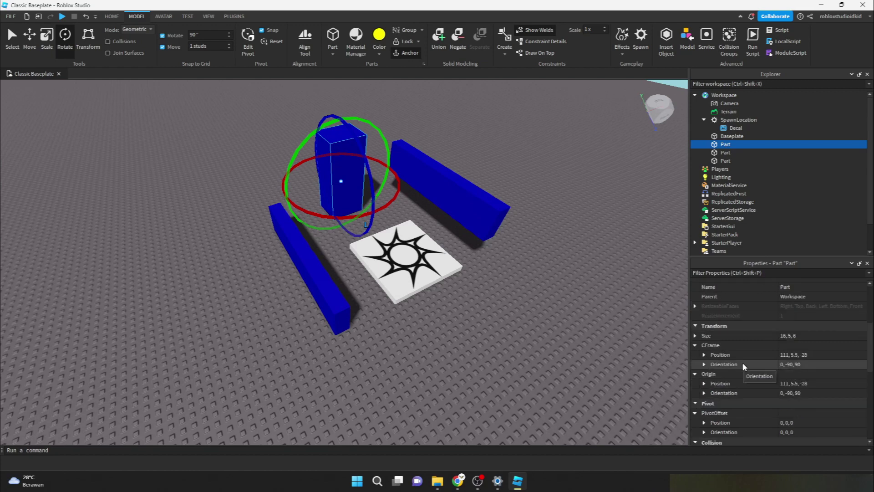
pyautogui.doubleClick(796, 364)
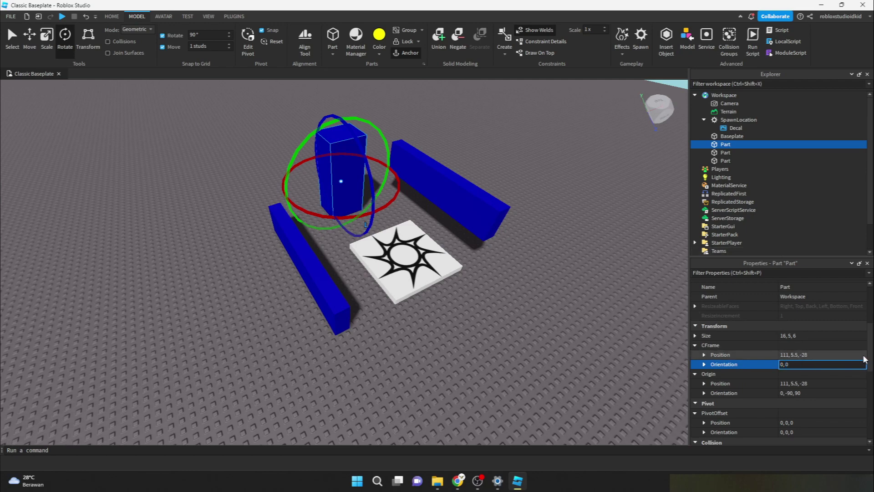
pyautogui.press('Return')
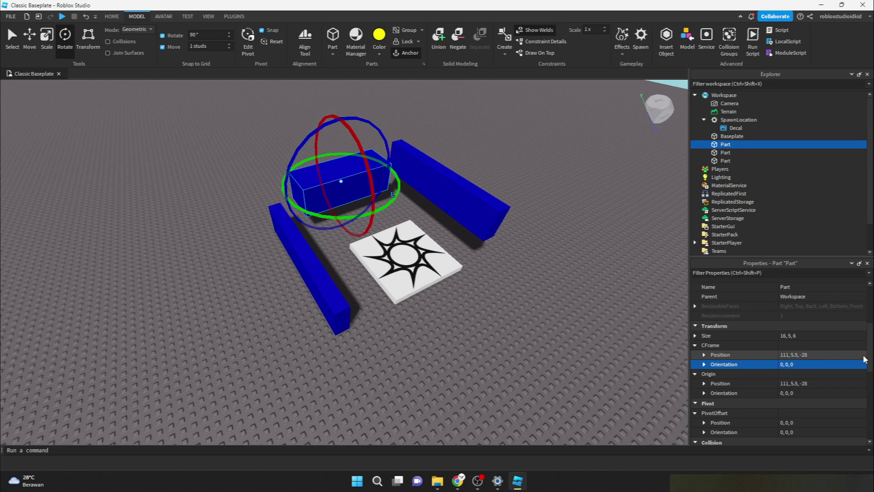
pyautogui.click(273, 330)
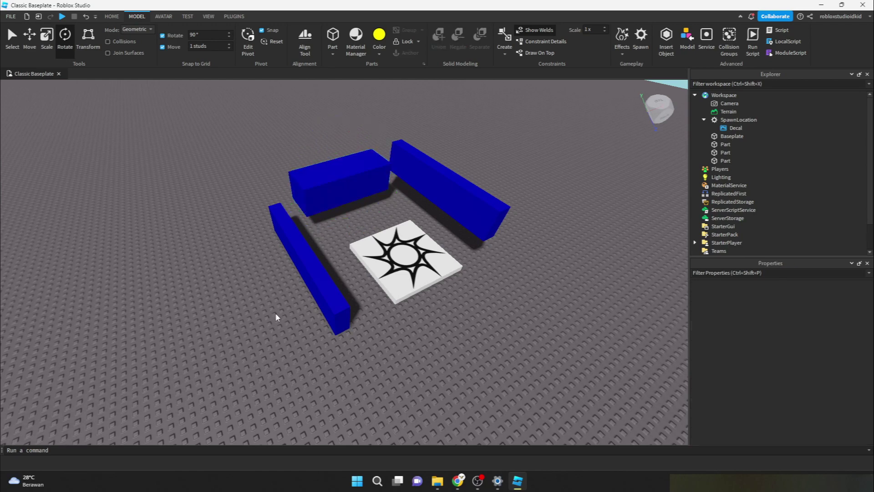
pyautogui.click(312, 177)
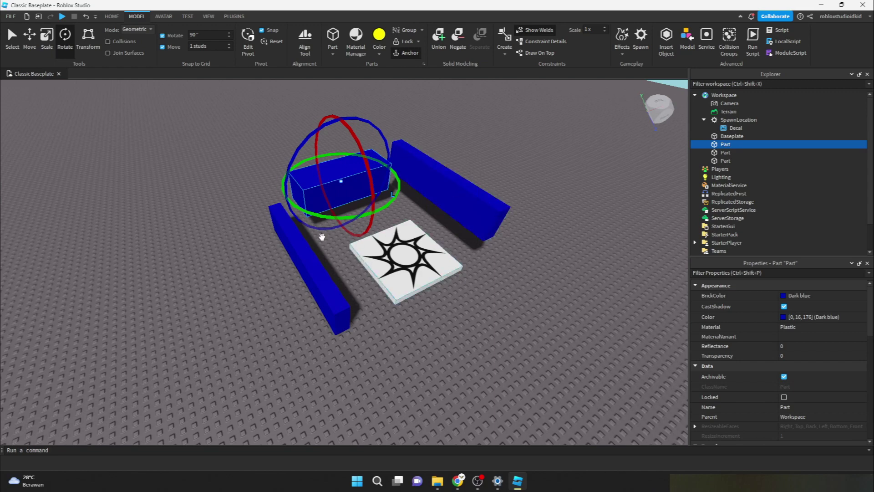
# Open the Toolbox and insert the Grey Wall model from the Essential category
pyautogui.click(119, 17)
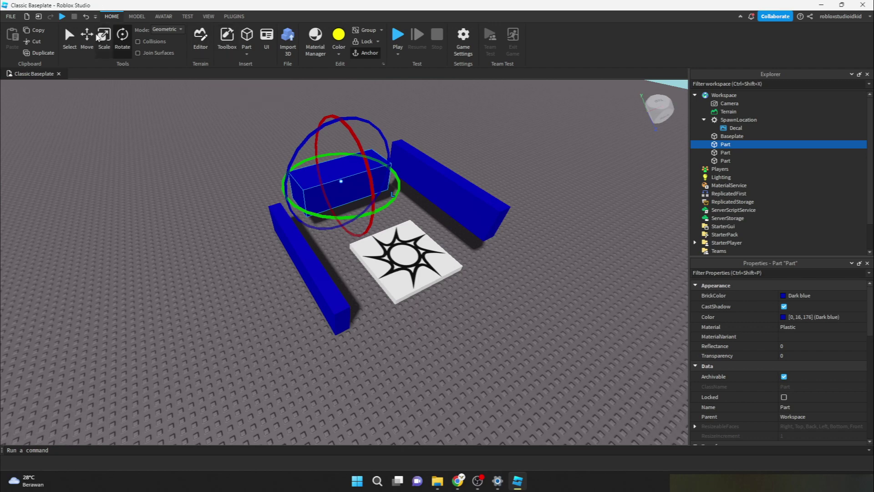
pyautogui.click(224, 37)
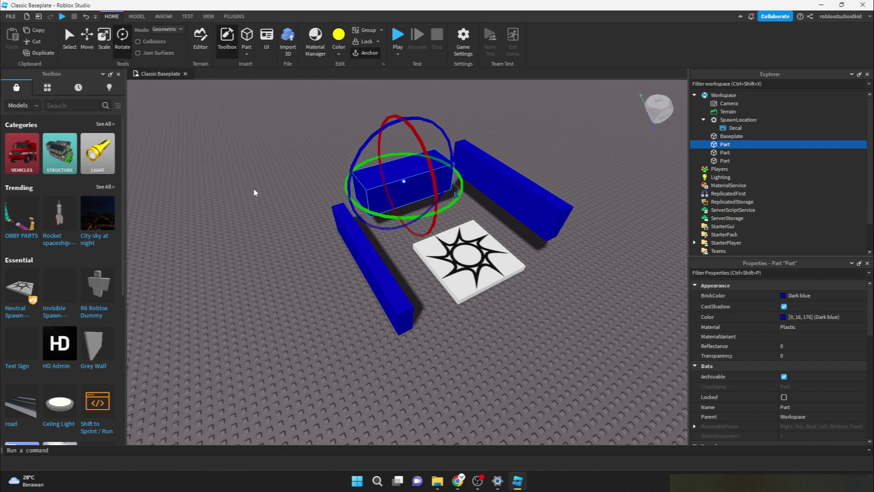
pyautogui.click(255, 200)
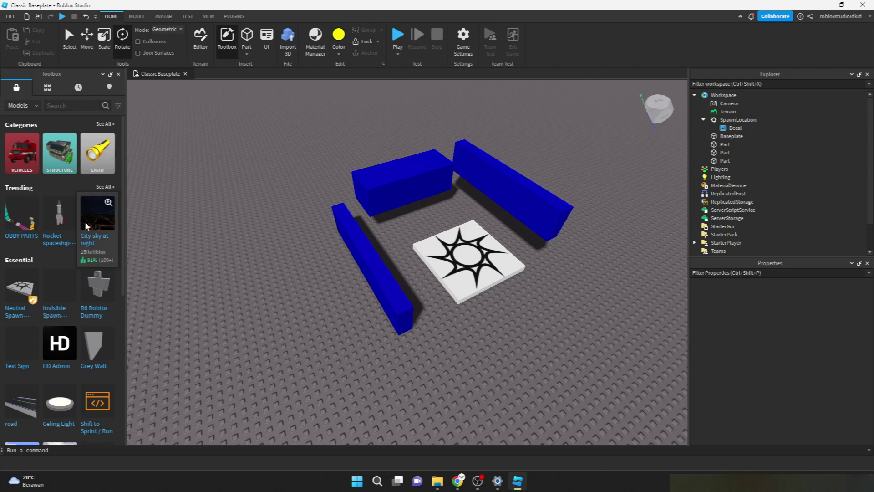
pyautogui.moveTo(53, 338)
pyautogui.click(93, 346)
pyautogui.moveTo(261, 285); pyautogui.dragTo(244, 286, button='right')
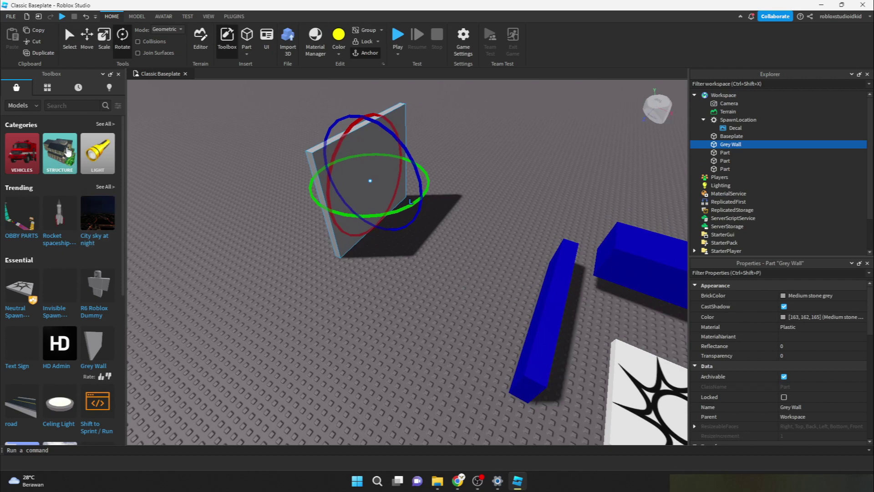
# Delete the inserted Grey Wall from the workspace and close the Toolbox
pyautogui.scroll(-6, 55, 309)
pyautogui.scroll(6, 60, 228)
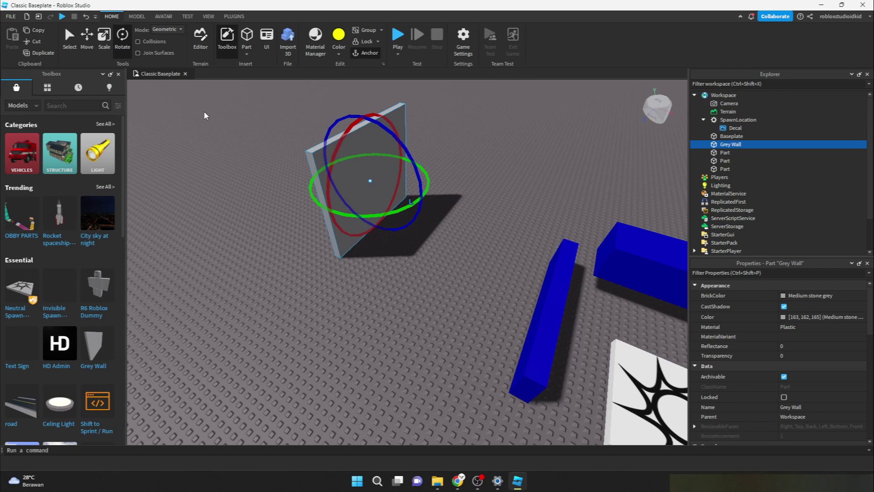
pyautogui.press('Delete')
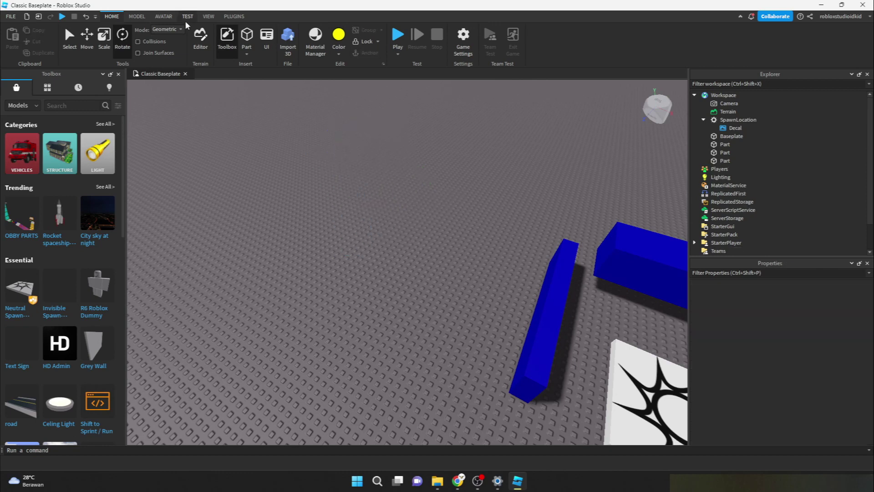
pyautogui.click(118, 74)
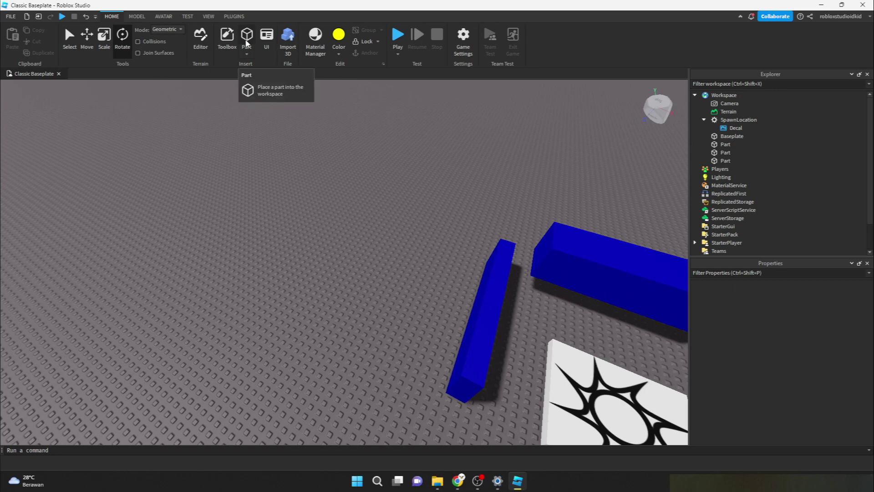
# Insert a sphere part on the baseplate beside the blue blocks and scale it up to a large ball
pyautogui.moveTo(294, 148); pyautogui.dragTo(326, 199, button='right')
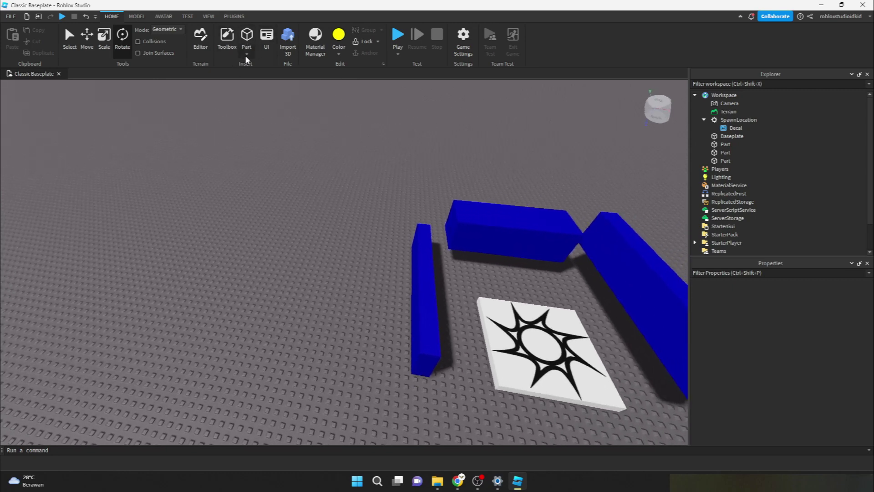
pyautogui.click(246, 55)
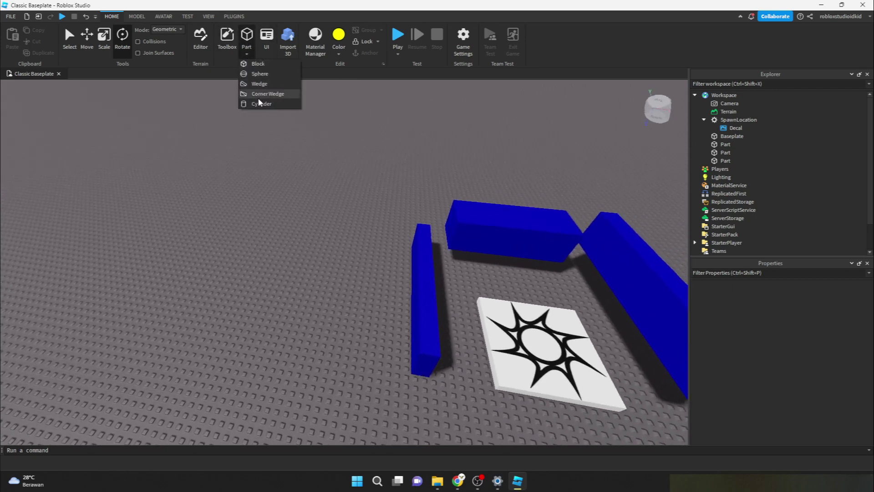
pyautogui.click(260, 75)
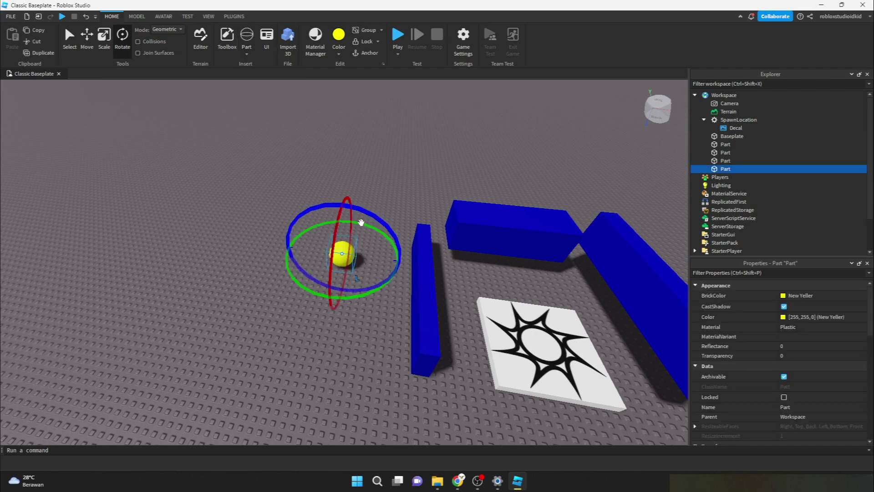
pyautogui.hotkey('ctrl', '3')
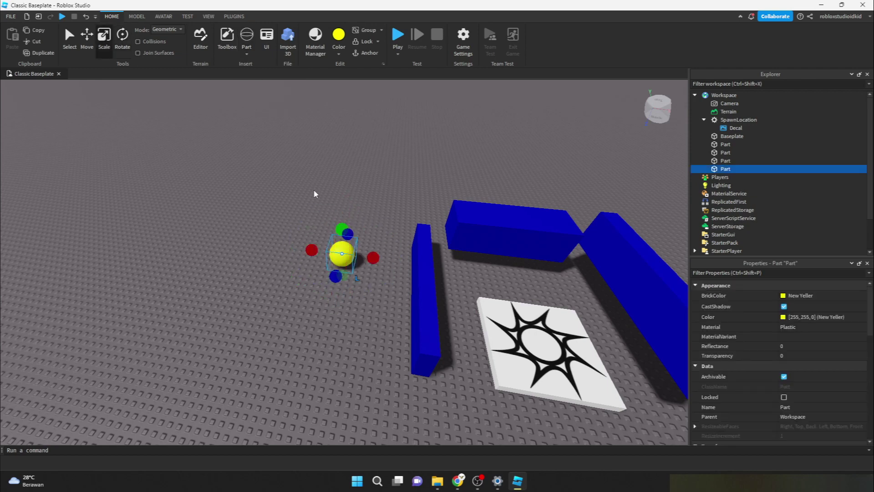
pyautogui.moveTo(348, 233); pyautogui.dragTo(381, 182)
pyautogui.moveTo(428, 225); pyautogui.dragTo(383, 220)
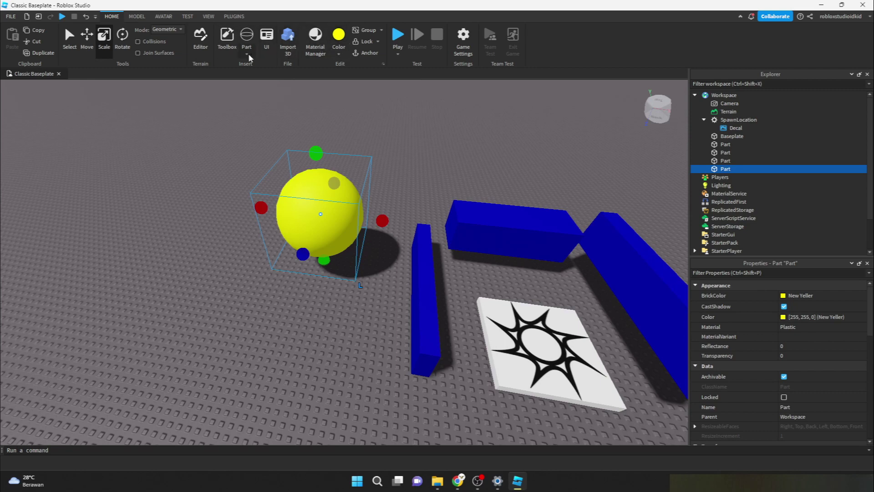
# Open the Material Manager and apply the Corroded Metal material to the yellow sphere
pyautogui.click(266, 37)
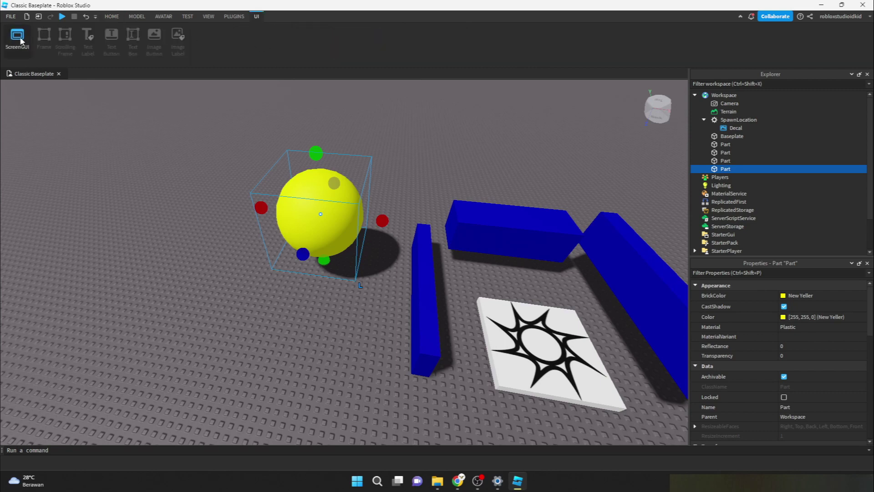
pyautogui.click(119, 17)
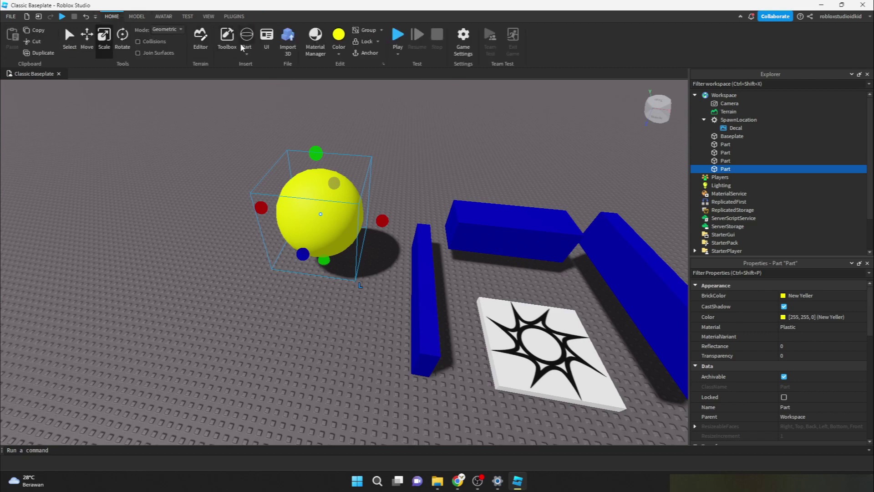
pyautogui.click(315, 41)
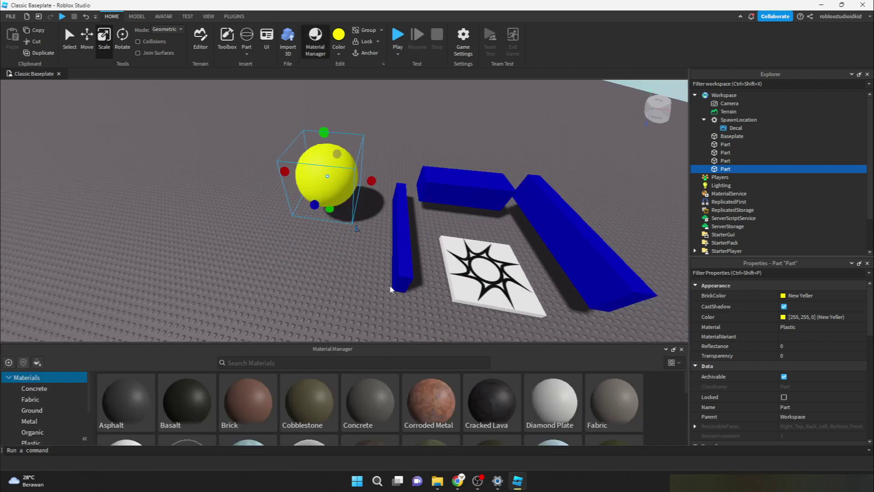
pyautogui.click(409, 382)
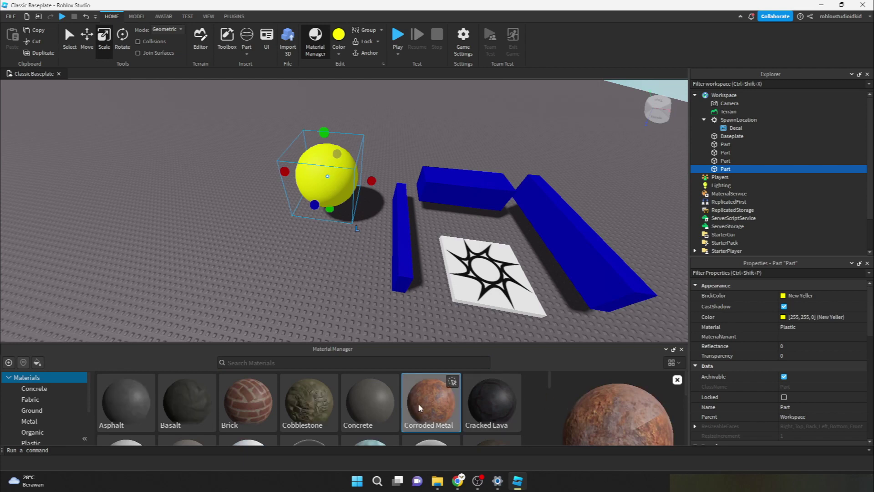
pyautogui.click(452, 381)
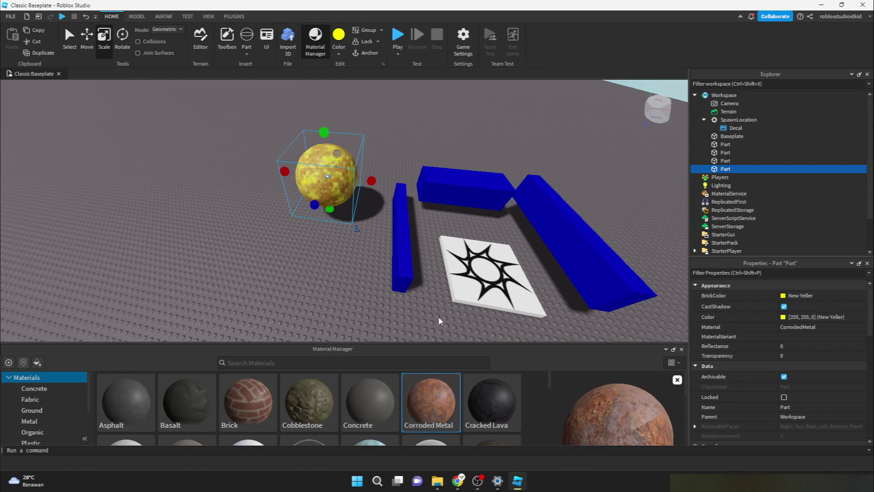
pyautogui.scroll(2, 411, 301)
pyautogui.moveTo(399, 296); pyautogui.dragTo(398, 295, button='right')
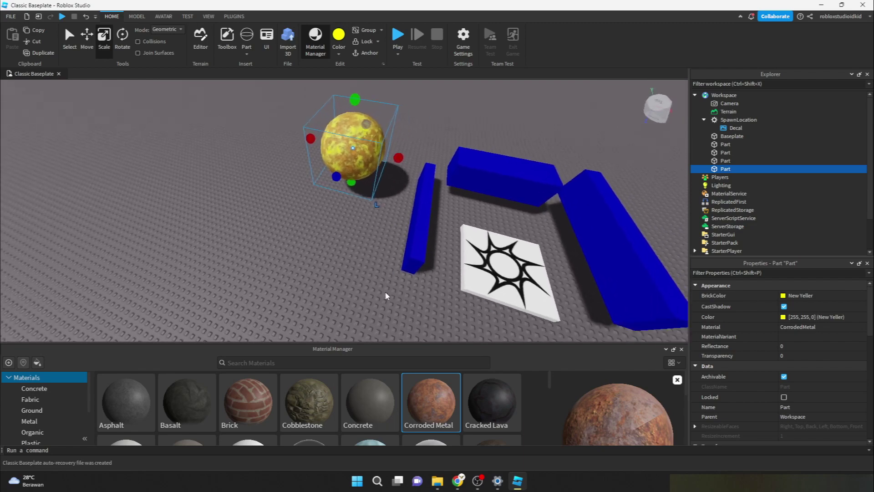
pyautogui.scroll(3, 365, 238)
pyautogui.moveTo(364, 238); pyautogui.dragTo(365, 238, button='right')
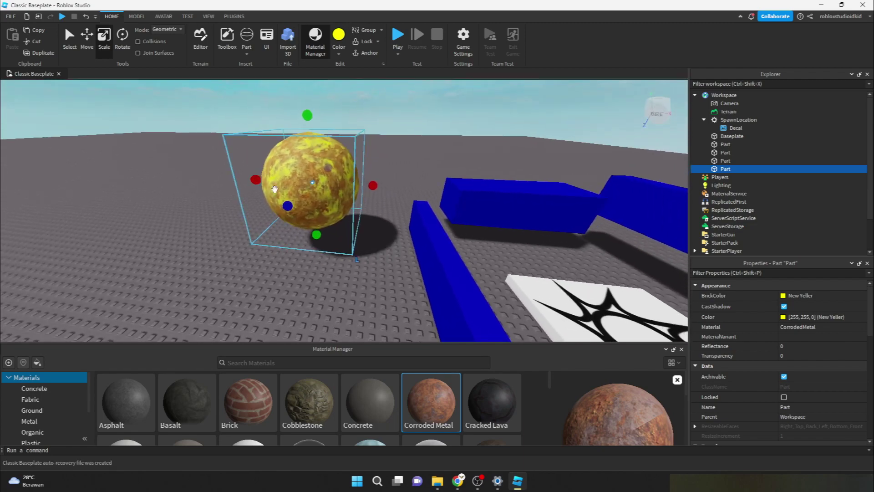
# Apply the Brick material to the yellow sphere and to the thin blue block beside it
pyautogui.click(248, 401)
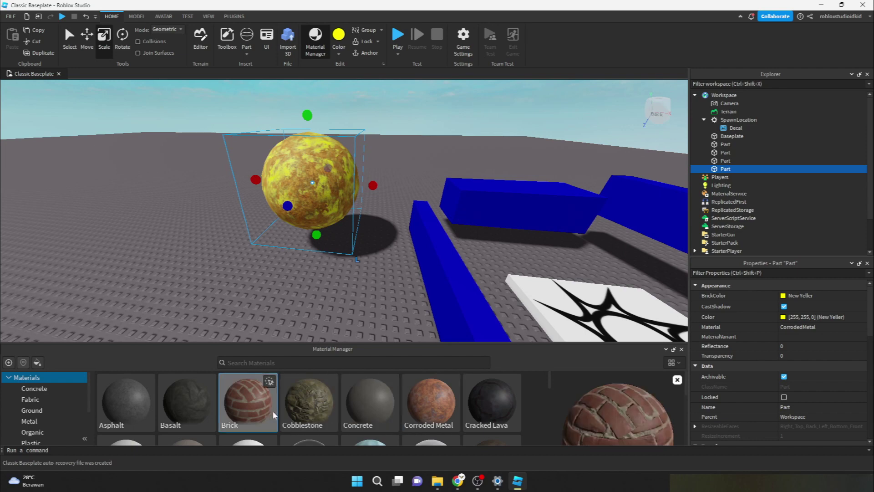
pyautogui.click(270, 381)
pyautogui.moveTo(348, 262); pyautogui.dragTo(370, 258, button='right')
pyautogui.click(381, 217)
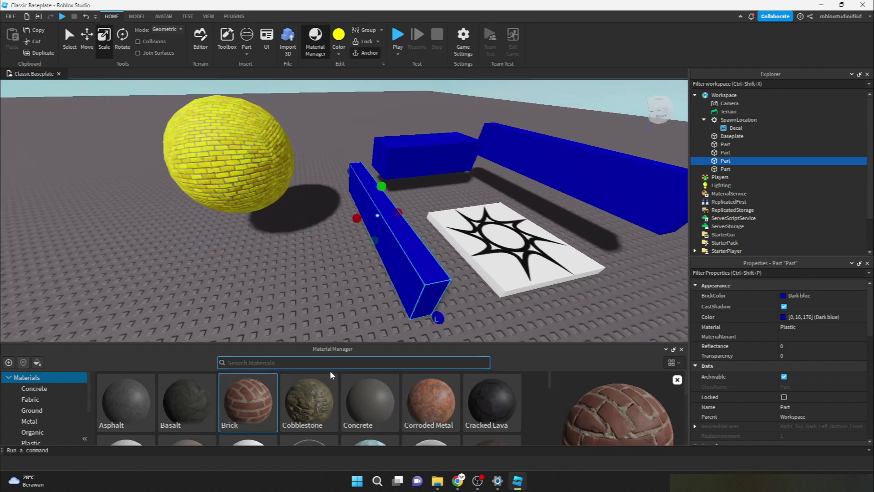
pyautogui.click(272, 384)
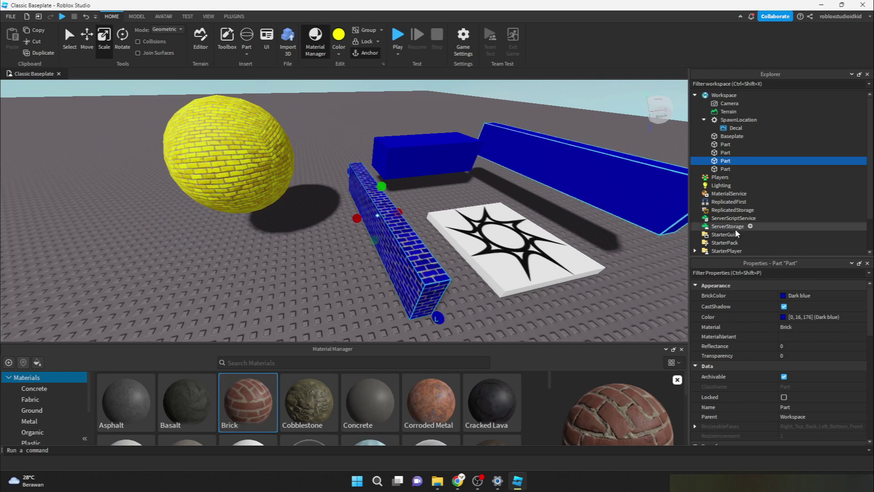
# Change the brick block's BrickColor to dark red and deselect it
pyautogui.click(793, 296)
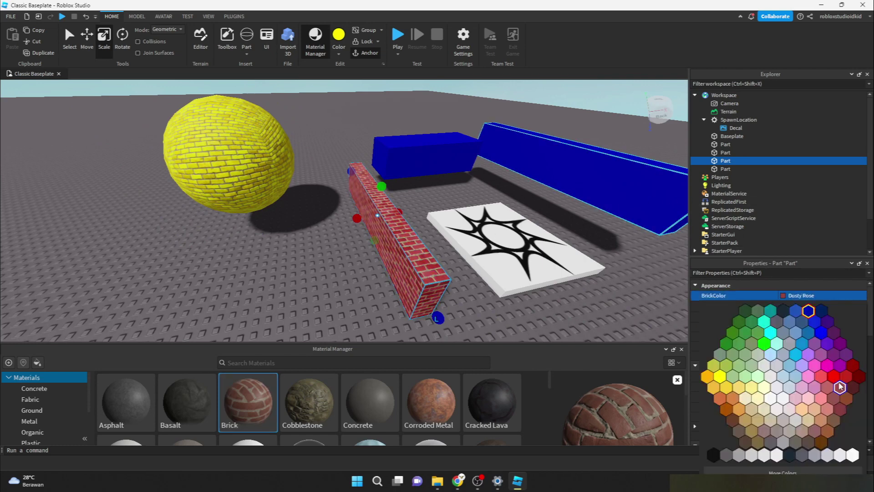
pyautogui.click(856, 378)
pyautogui.click(281, 285)
pyautogui.moveTo(280, 285); pyautogui.dragTo(317, 284, button='right')
# Browse the Material Manager's Concrete, Fabric, Ground and Metal categories
pyautogui.scroll(-5, 362, 408)
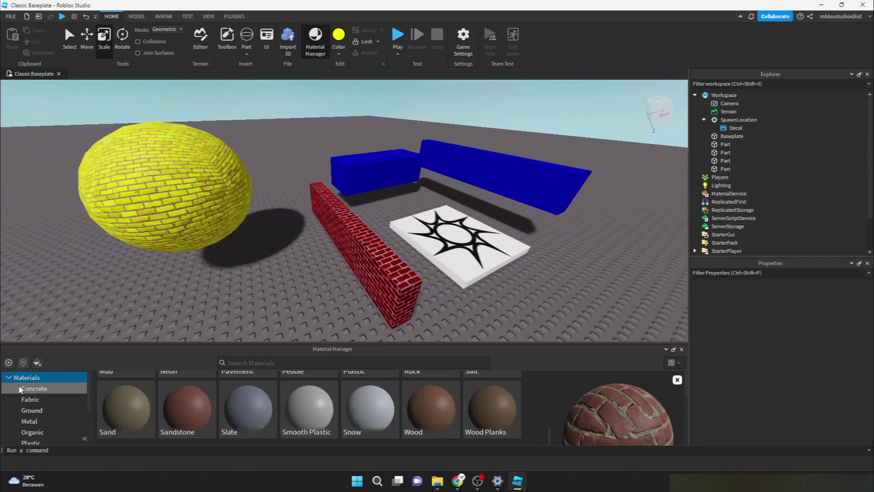
pyautogui.click(34, 388)
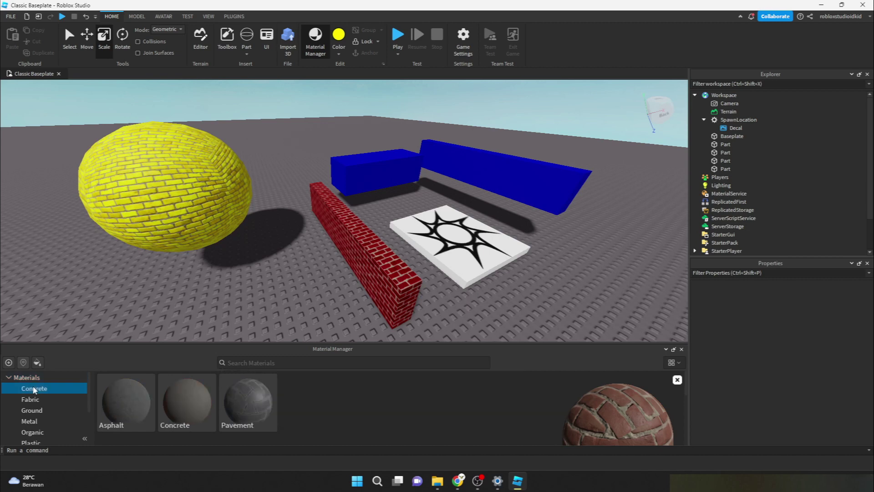
pyautogui.click(33, 398)
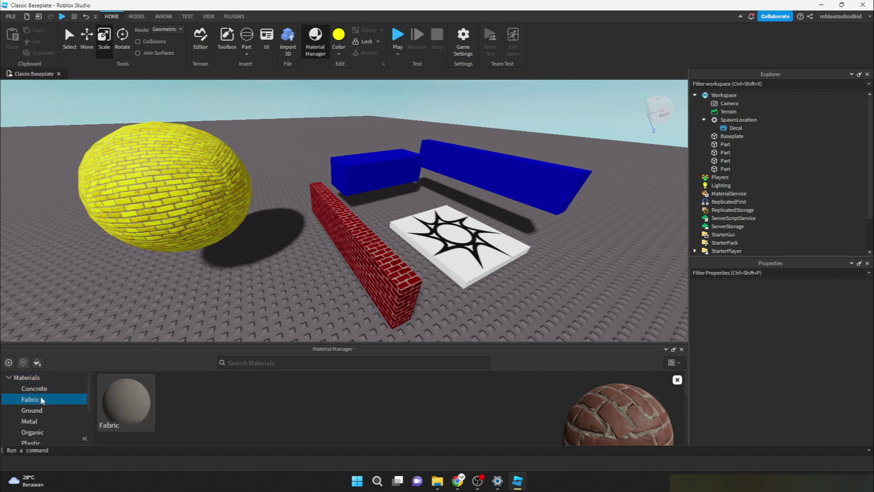
pyautogui.click(32, 410)
pyautogui.click(39, 422)
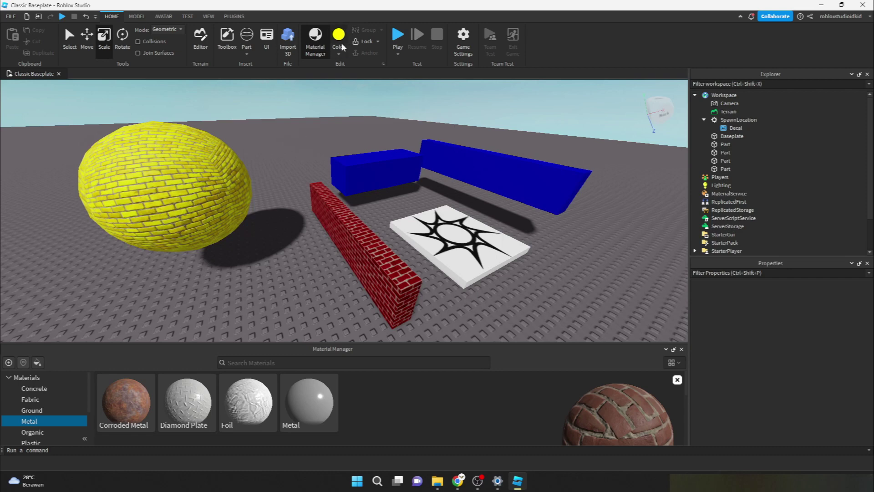
# Recolour the blue block at the back of the spawn area to White
pyautogui.click(388, 172)
pyautogui.click(339, 37)
pyautogui.click(339, 54)
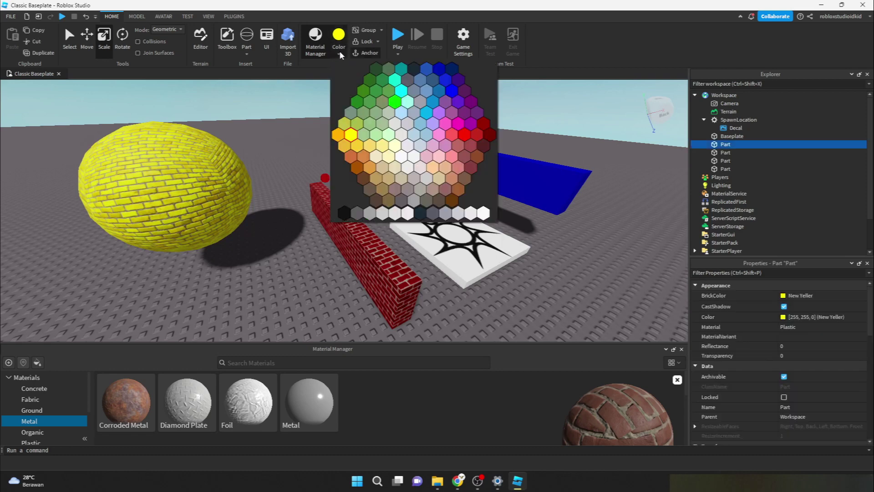
pyautogui.click(408, 157)
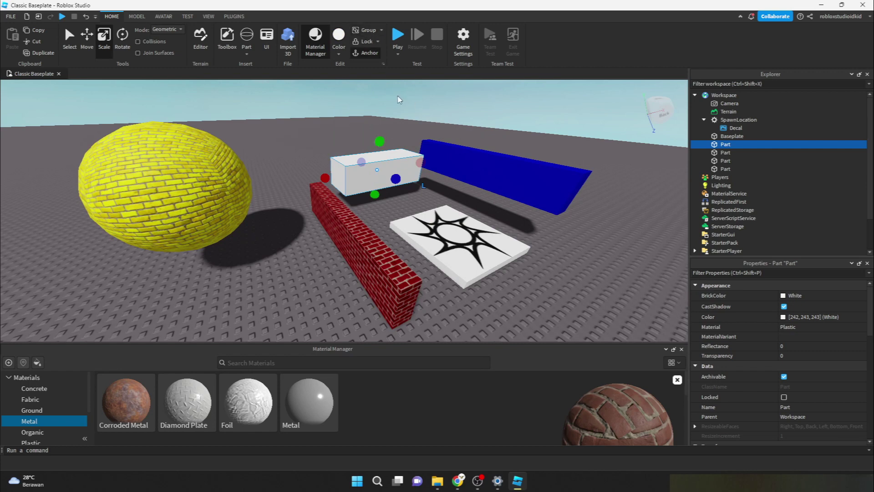
pyautogui.click(386, 104)
# Lock the white block and try to select it in the viewport
pyautogui.click(400, 166)
pyautogui.click(367, 41)
pyautogui.click(386, 178)
pyautogui.click(384, 179)
pyautogui.click(385, 179)
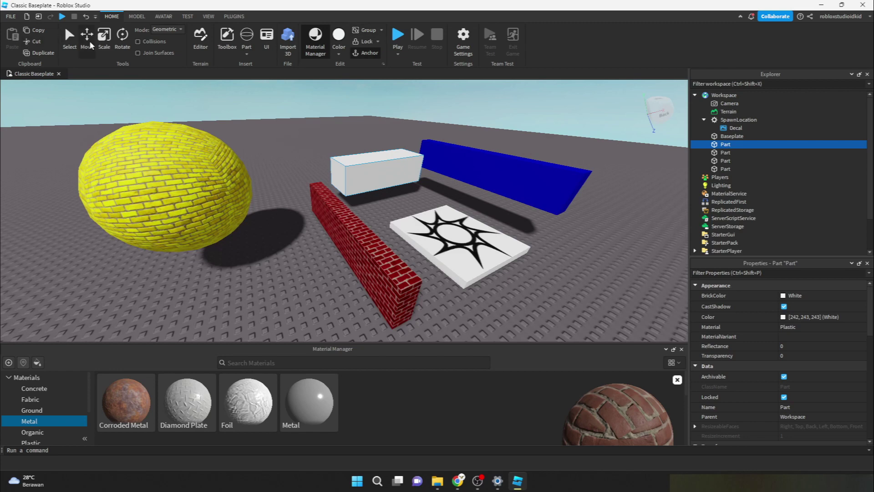
# Switch to the Select tool and move the long blue block down onto the baseplate beside the spawn
pyautogui.click(77, 45)
pyautogui.click(320, 134)
pyautogui.moveTo(437, 171); pyautogui.dragTo(447, 192)
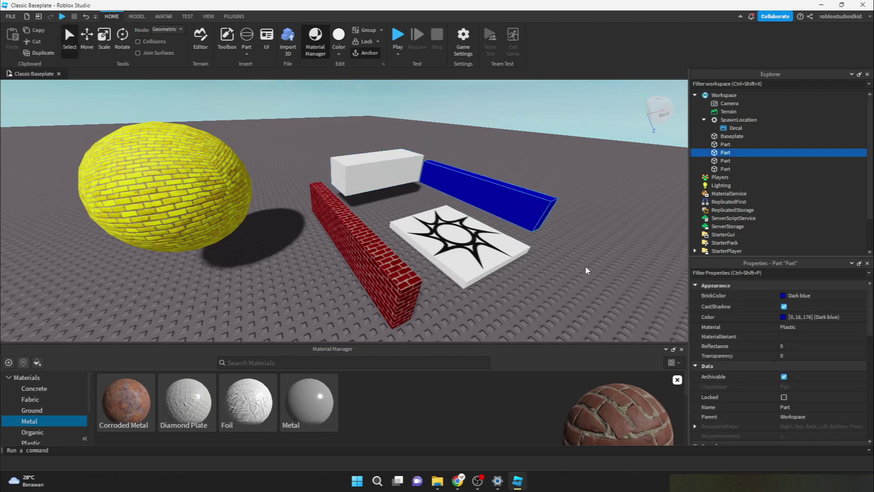
# Box-select the spawn location together with the red brick block and the blue block
pyautogui.scroll(-3, 590, 269)
pyautogui.moveTo(595, 305); pyautogui.dragTo(567, 296)
pyautogui.moveTo(579, 292); pyautogui.dragTo(581, 294, button='right')
pyautogui.scroll(-5, 581, 294)
pyautogui.moveTo(546, 259); pyautogui.dragTo(448, 192)
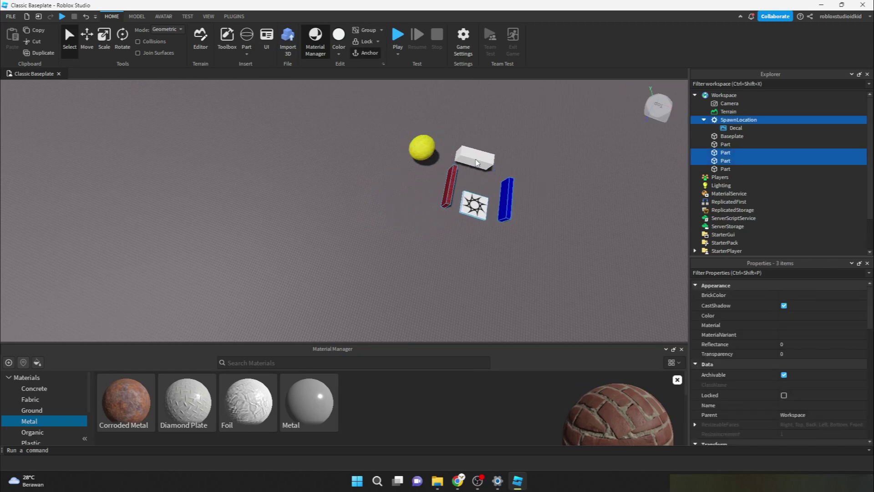
# Clear the selection and unlock the white block
pyautogui.click(481, 161)
pyautogui.click(373, 41)
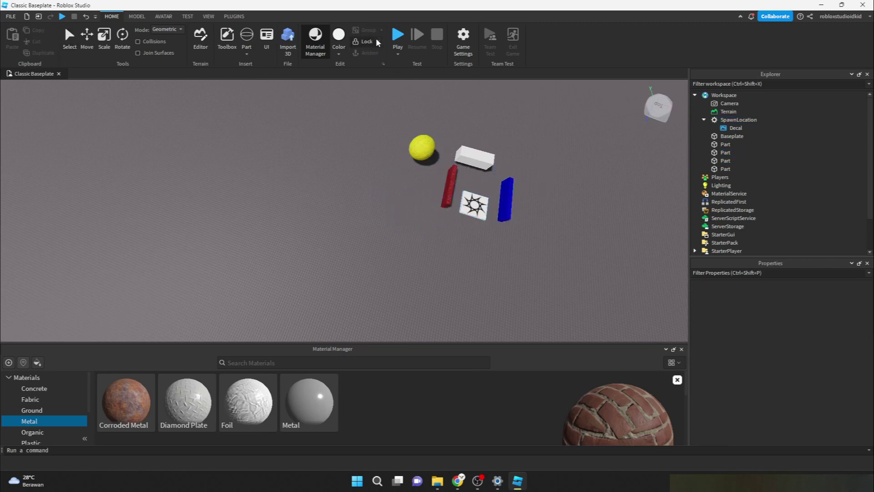
pyautogui.press('q')
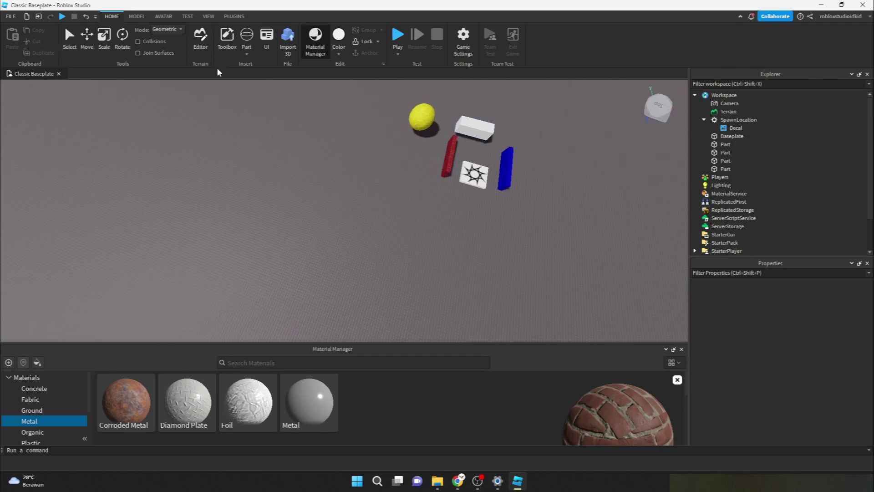
# Box-select the spawn, the blocks and the sphere, move them together across the baseplate, and deselect them
pyautogui.click(70, 36)
pyautogui.moveTo(528, 225); pyautogui.dragTo(397, 96)
pyautogui.moveTo(470, 125); pyautogui.dragTo(369, 159)
pyautogui.click(456, 131)
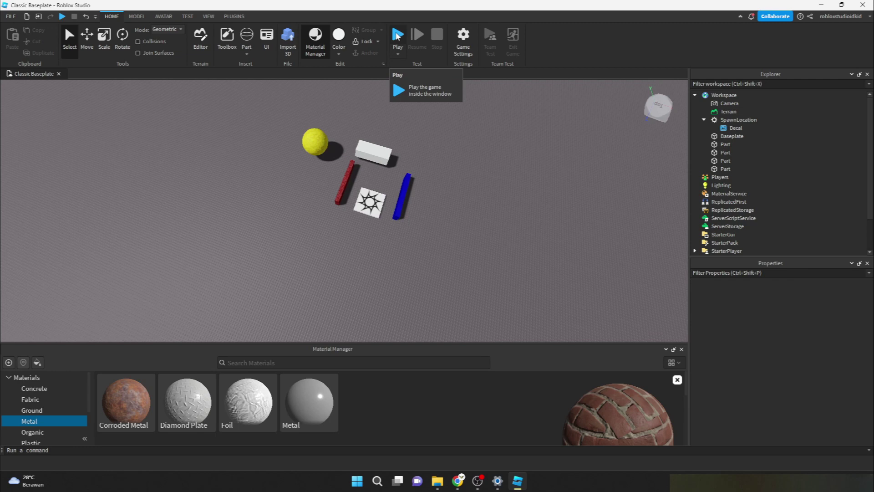
# Move the camera away from the spawn, playtest from that position with Play Here, and stop the test
pyautogui.click(398, 54)
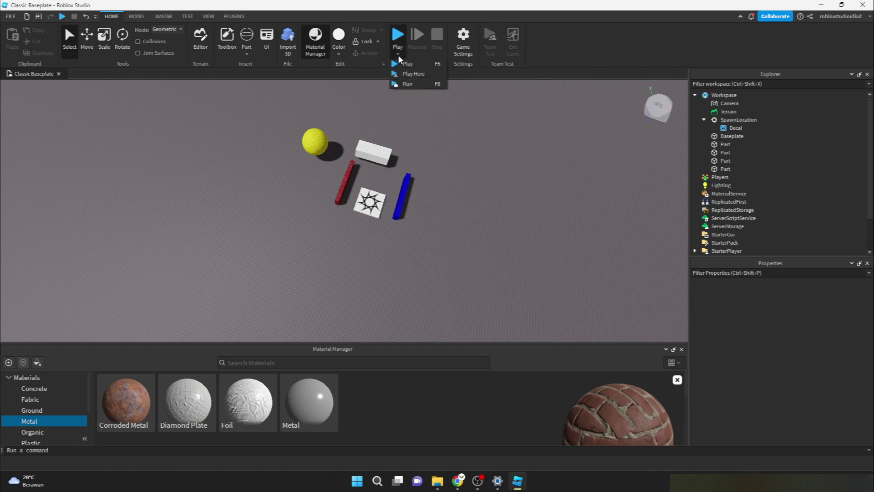
pyautogui.moveTo(462, 205); pyautogui.dragTo(489, 209, button='right')
pyautogui.click(398, 54)
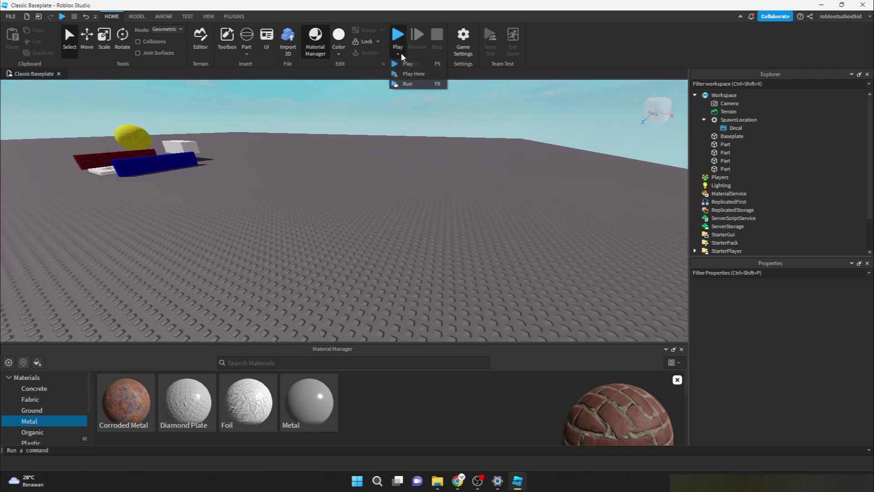
pyautogui.click(409, 74)
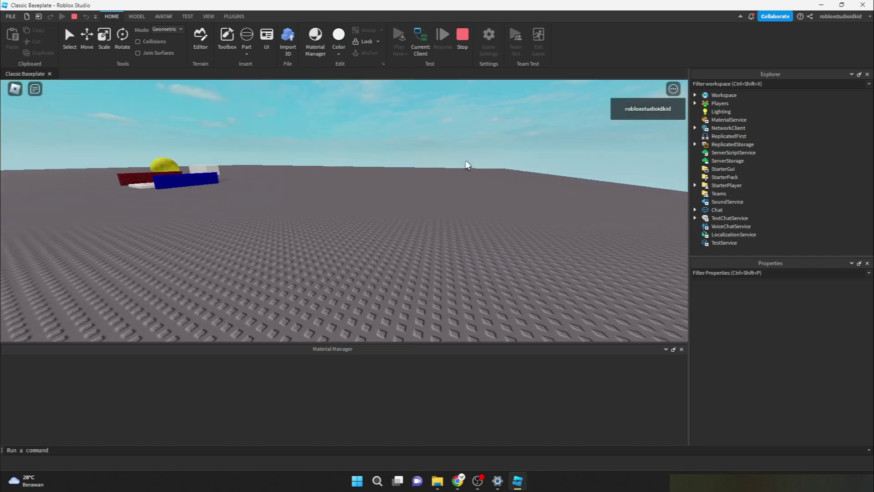
pyautogui.moveTo(390, 235); pyautogui.dragTo(377, 230, button='right')
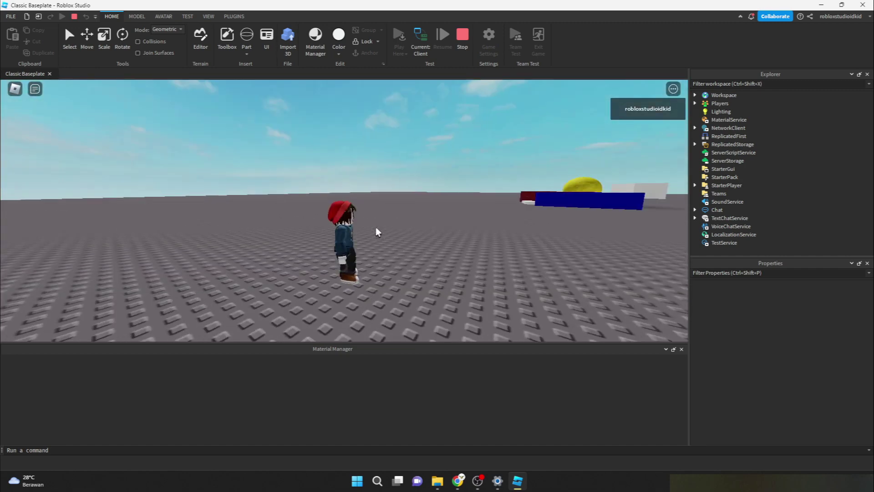
pyautogui.click(461, 40)
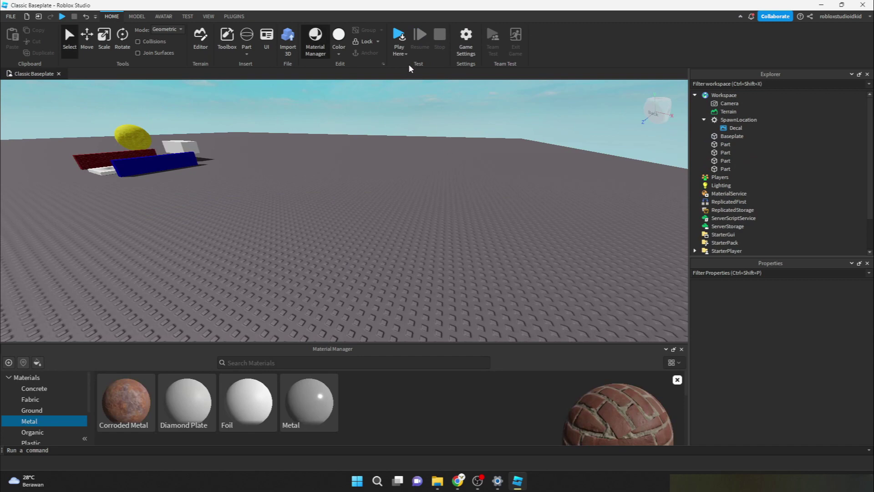
# Review the available playtest modes and open the Game Settings
pyautogui.click(409, 56)
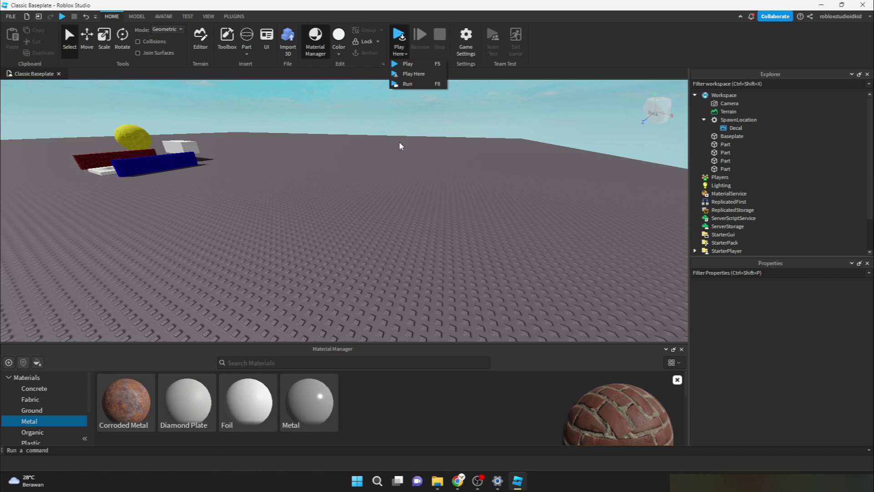
pyautogui.click(465, 37)
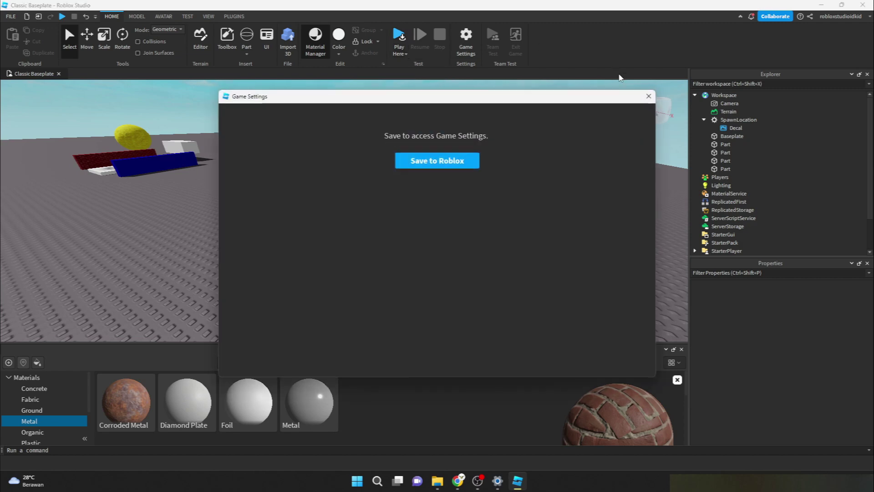
# Close the Game Settings and fly the camera back to the spawn and the blocks
pyautogui.click(649, 97)
pyautogui.moveTo(385, 181); pyautogui.dragTo(384, 182, button='right')
pyautogui.press('a')
pyautogui.press('w')
pyautogui.press('s')
pyautogui.press('w')
pyautogui.click(139, 16)
pyautogui.click(165, 17)
pyautogui.click(107, 17)
pyautogui.moveTo(422, 156); pyautogui.dragTo(421, 156, button='right')
pyautogui.scroll(-5, 422, 160)
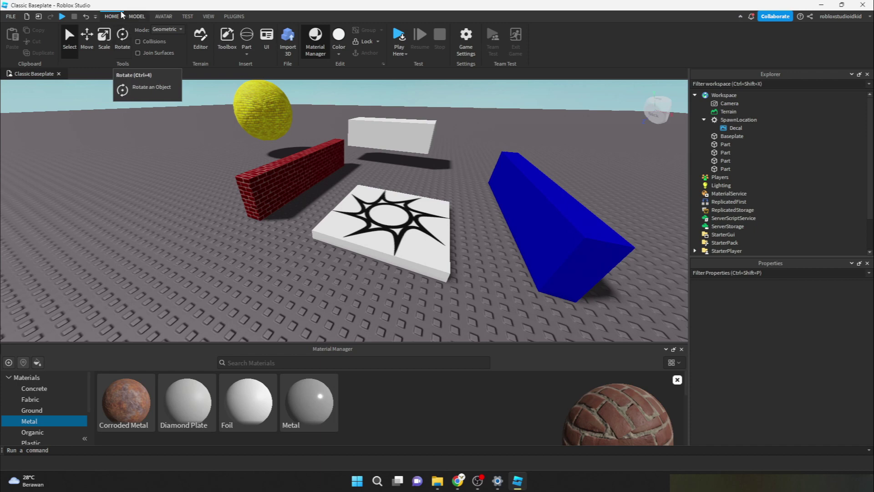
pyautogui.click(136, 16)
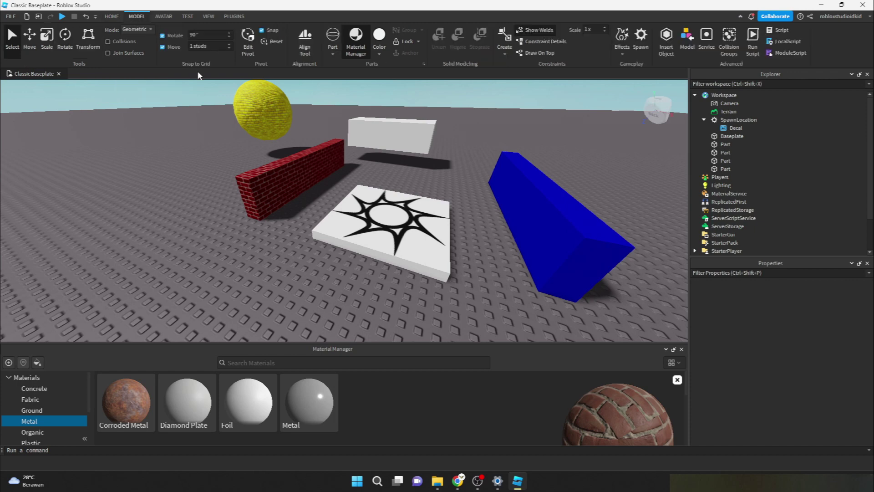
pyautogui.click(112, 17)
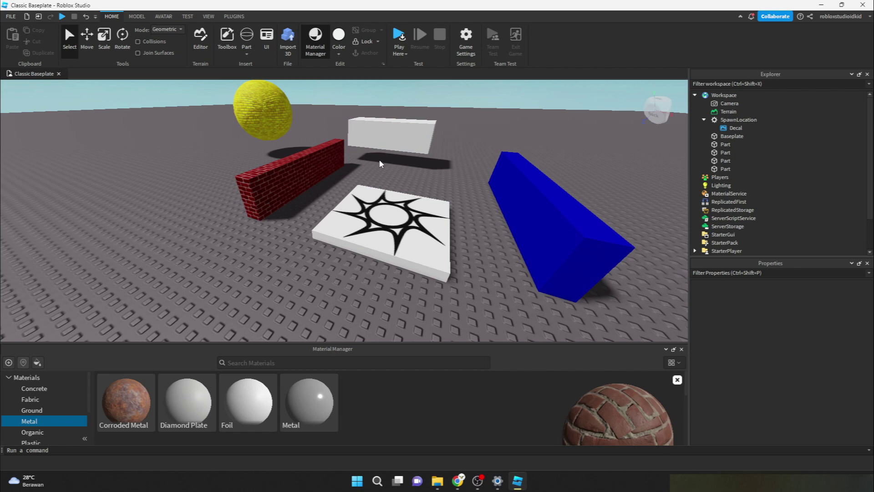
# Publish the place to Roblox as a new game named "Test Game Roblox Studio"
pyautogui.click(10, 17)
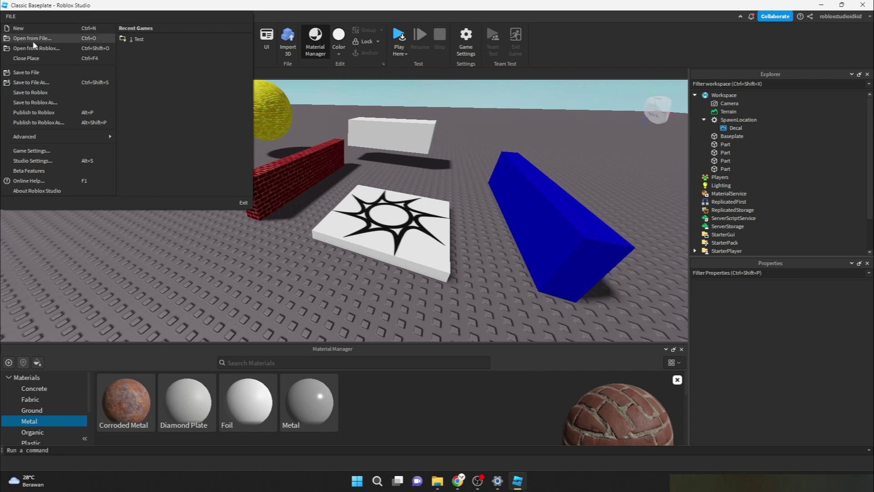
pyautogui.click(73, 110)
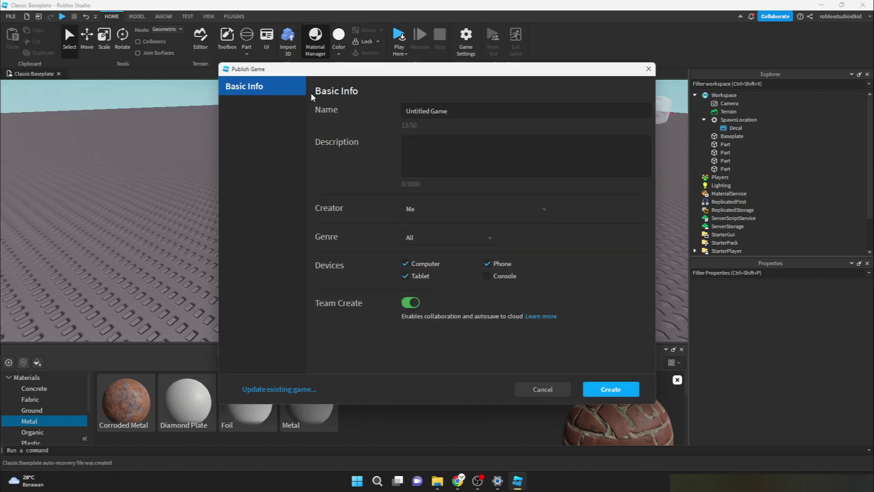
pyautogui.write('Test GA')
pyautogui.press('BackSpace')
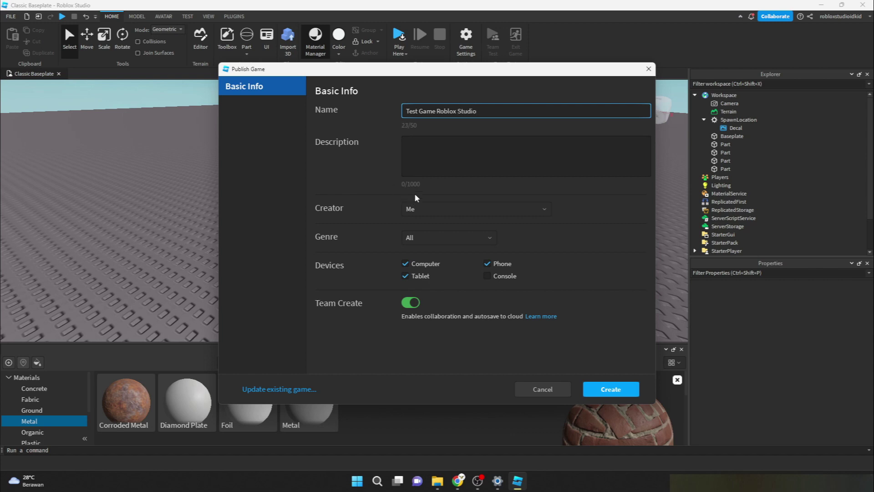
pyautogui.click(623, 390)
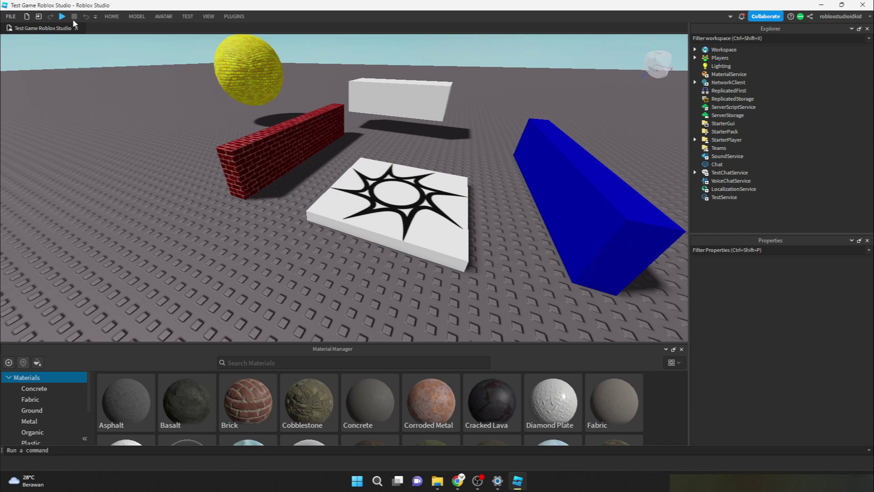
# Close the Material Manager and open the Game Settings of the published game
pyautogui.doubleClick(117, 17)
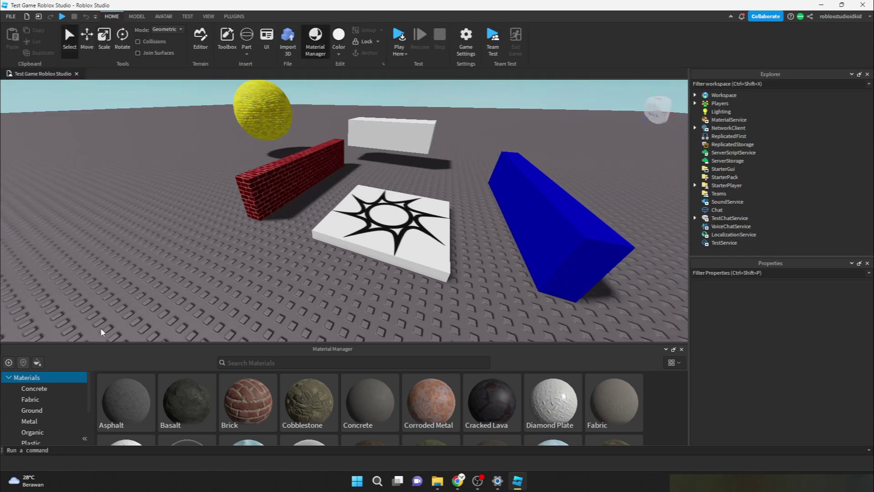
pyautogui.click(681, 350)
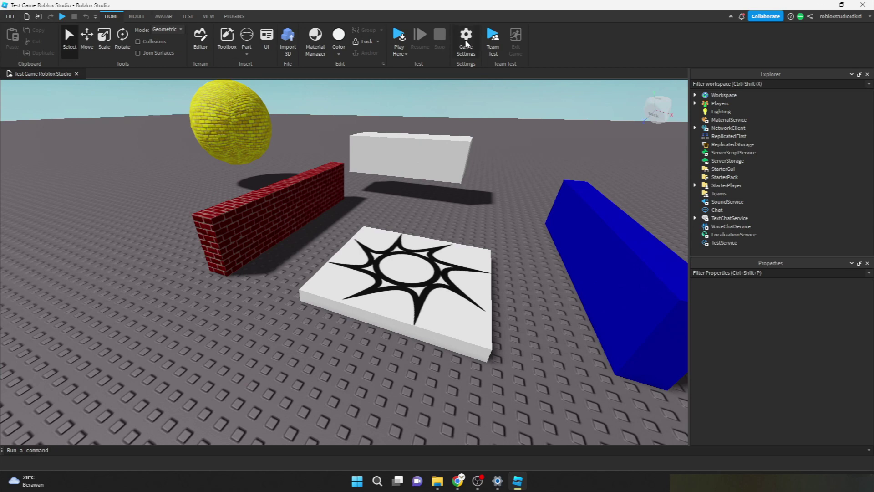
pyautogui.click(465, 44)
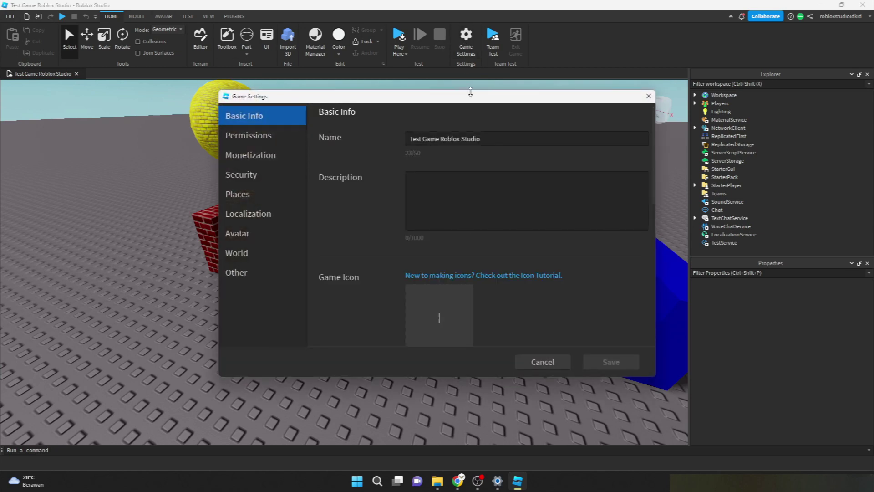
# Review the basic info, set the playability permission to Public, and save the game settings
pyautogui.click(248, 154)
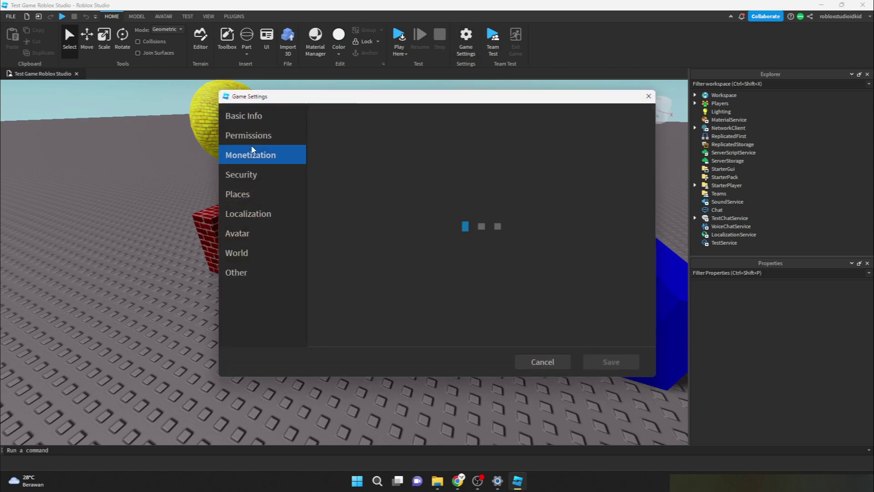
pyautogui.click(252, 139)
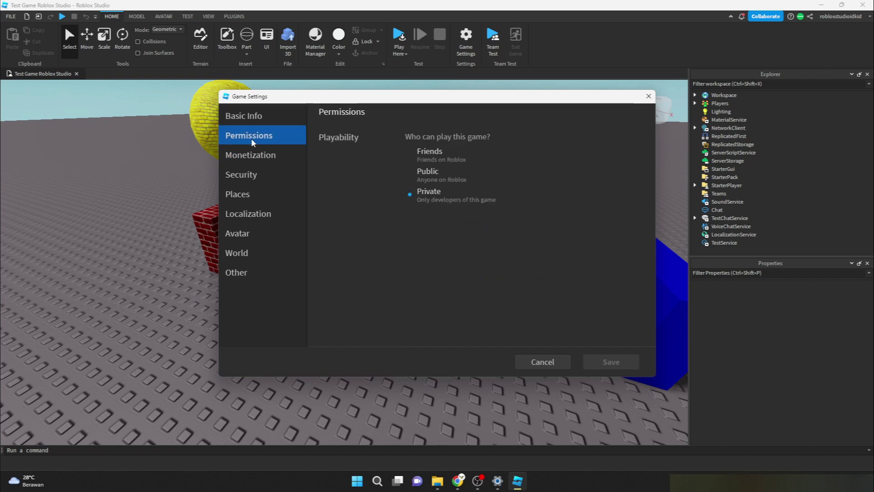
pyautogui.click(250, 117)
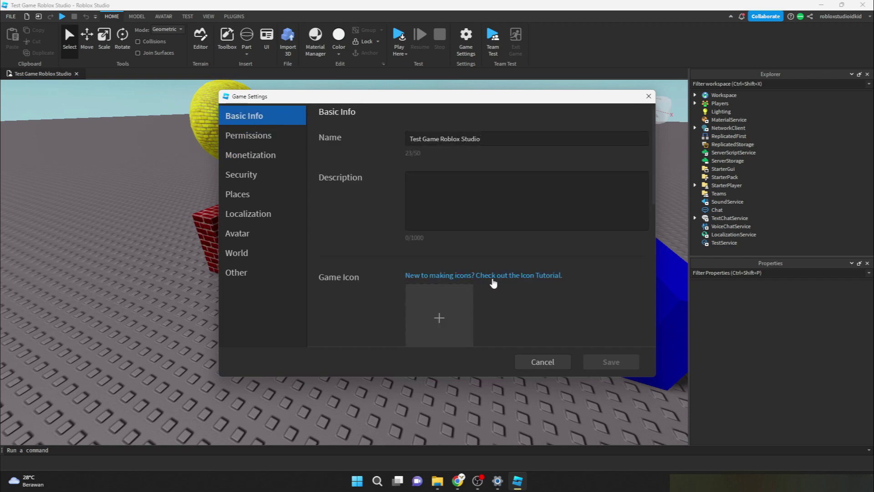
pyautogui.click(289, 142)
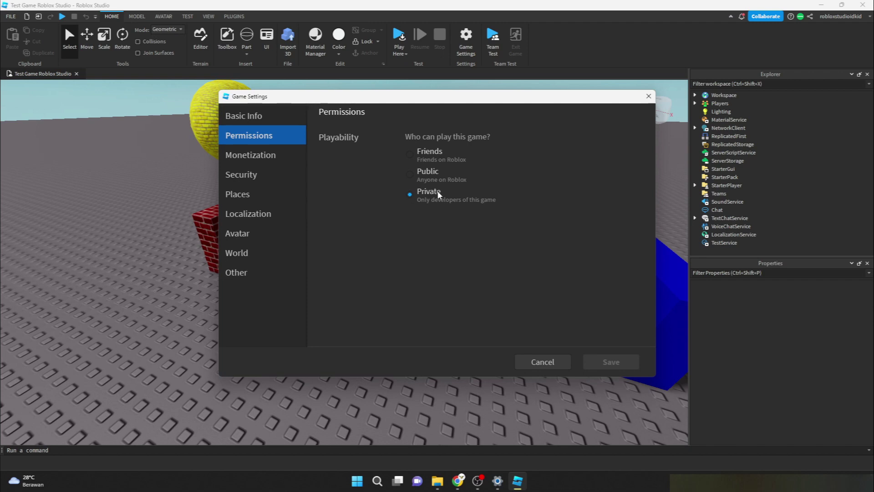
pyautogui.click(428, 178)
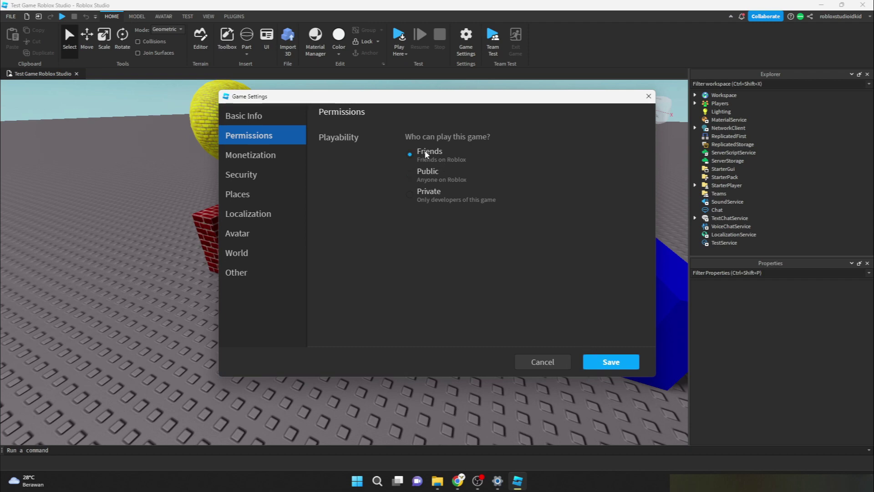
pyautogui.click(420, 173)
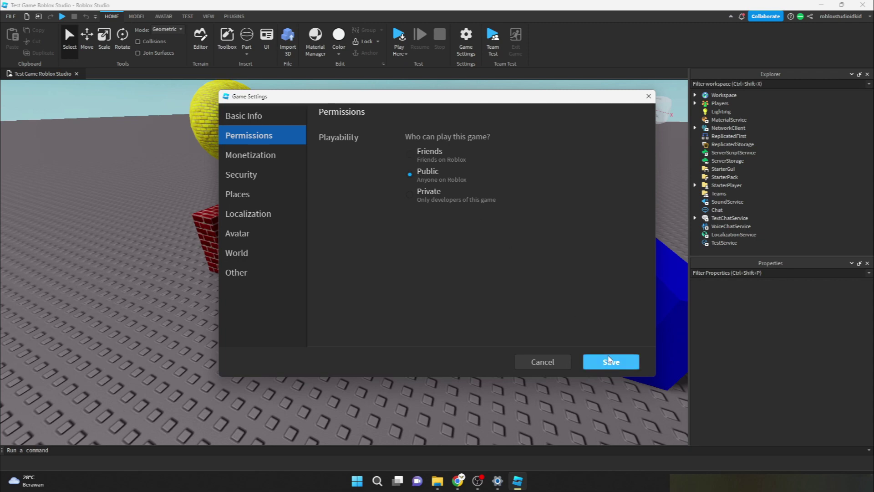
pyautogui.click(611, 362)
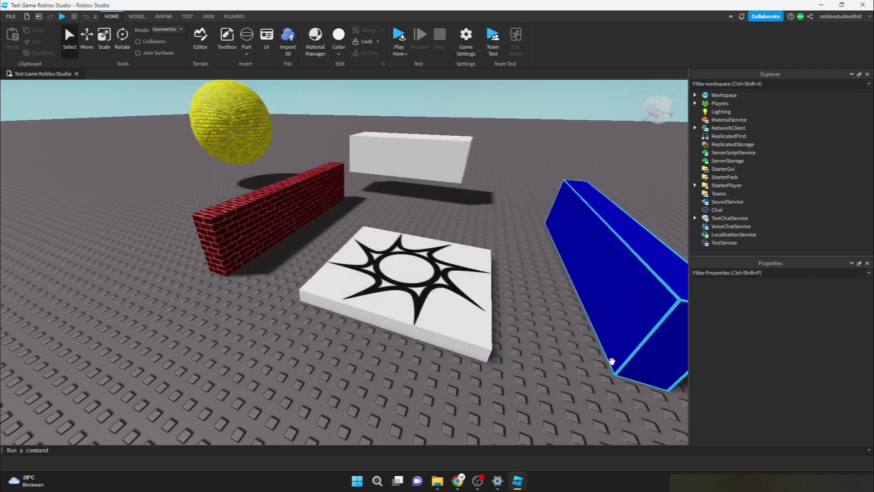
# Publish the current changes to Roblox and close the place
pyautogui.click(15, 21)
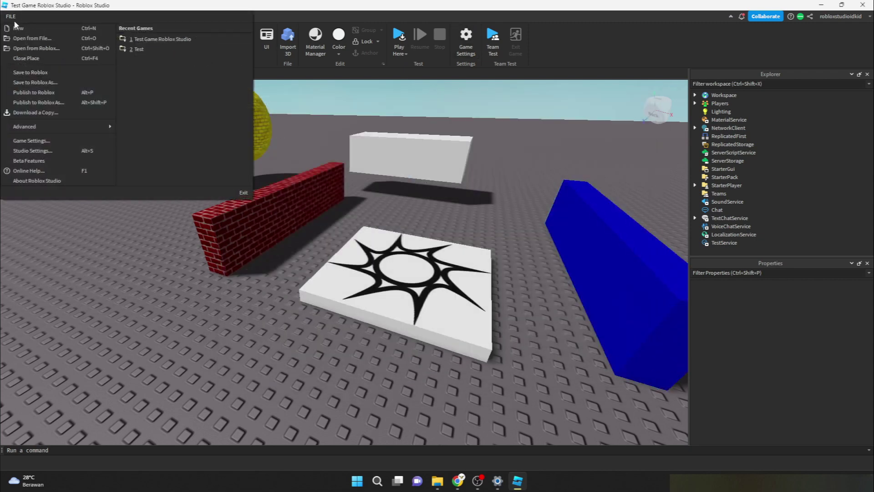
pyautogui.click(48, 94)
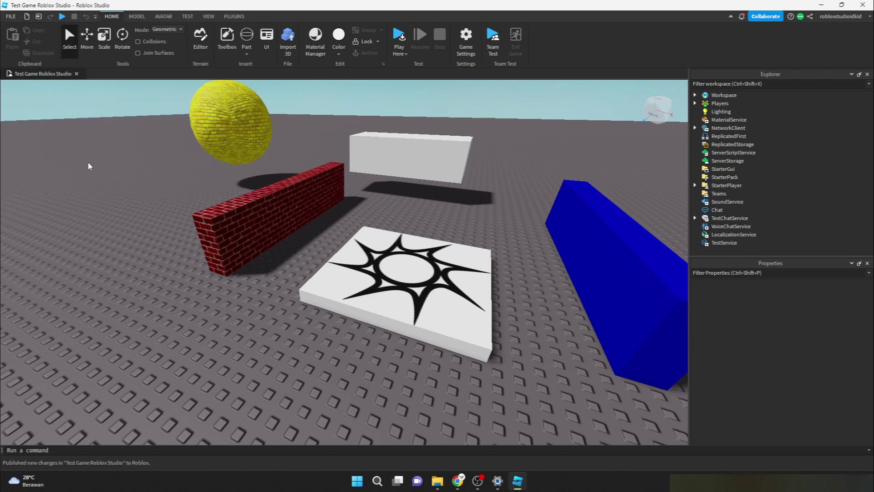
pyautogui.click(11, 17)
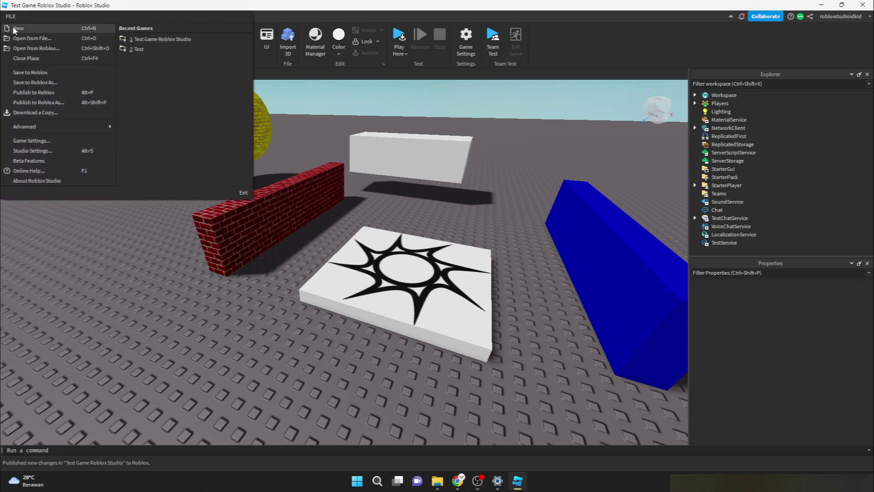
pyautogui.click(33, 59)
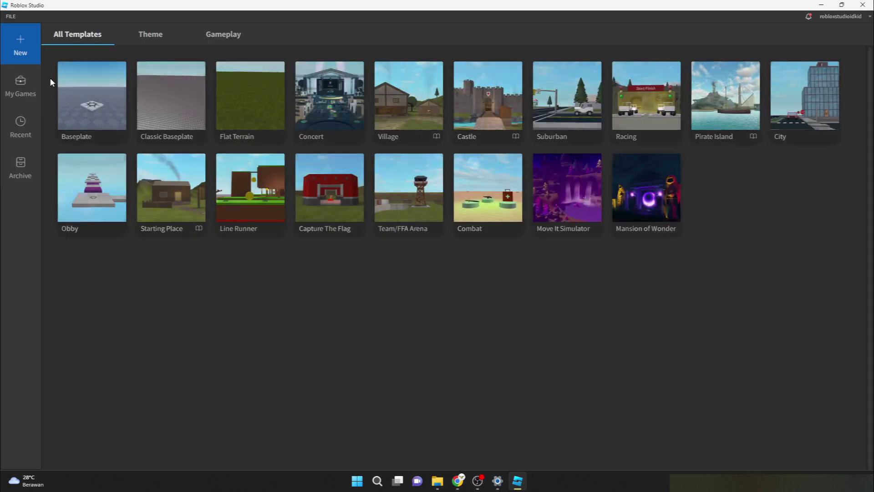
# Open the web place page of Test Game Roblox Studio from the recent games
pyautogui.click(31, 125)
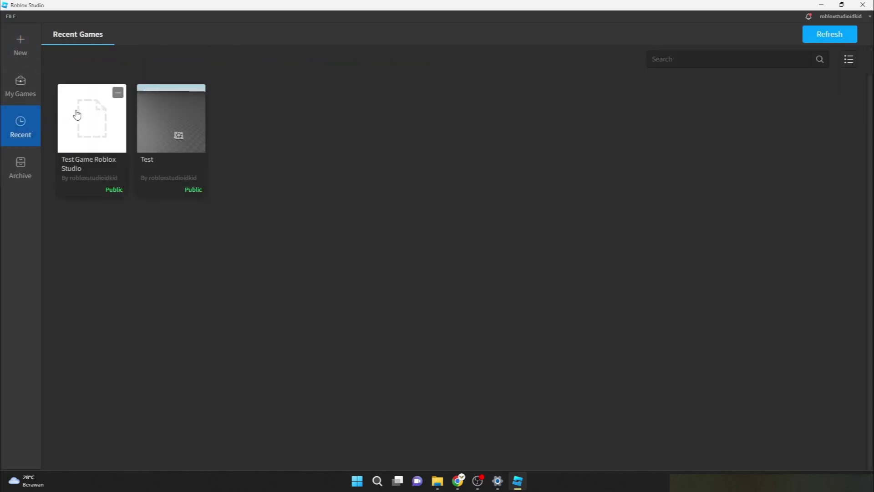
pyautogui.click(118, 96)
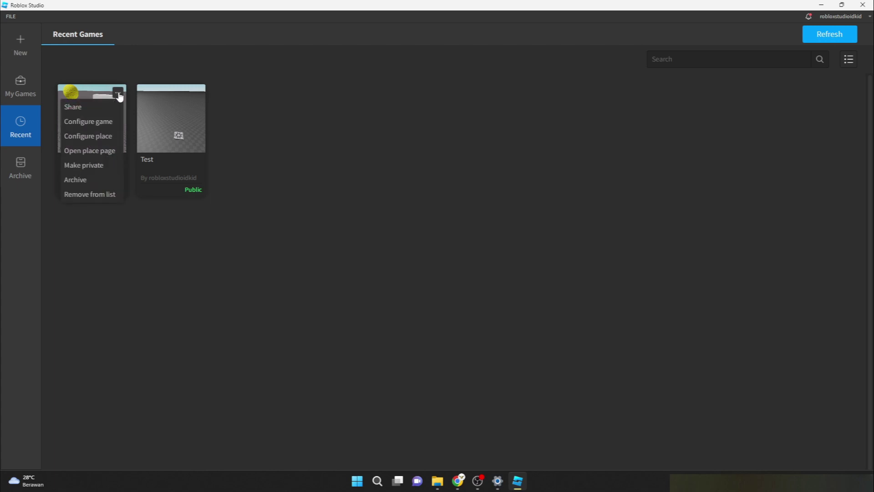
pyautogui.click(110, 153)
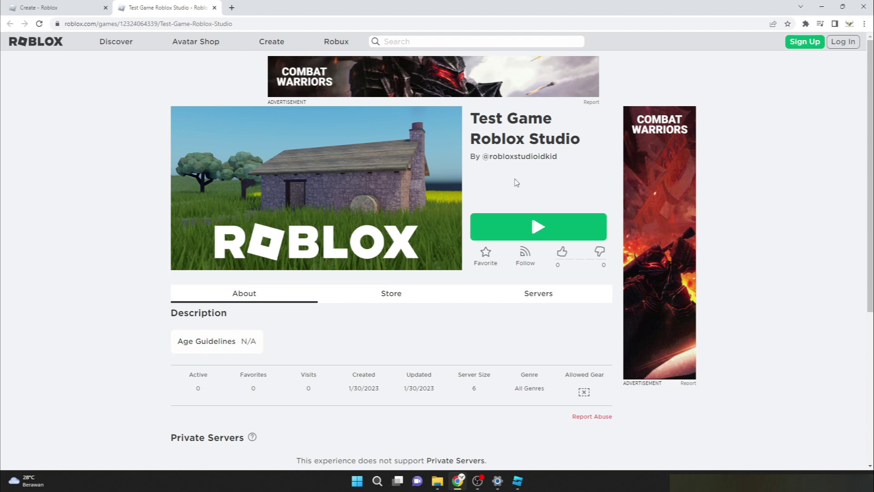
# Try to play the game from its page and log in to Roblox with the saved account credentials
pyautogui.click(526, 224)
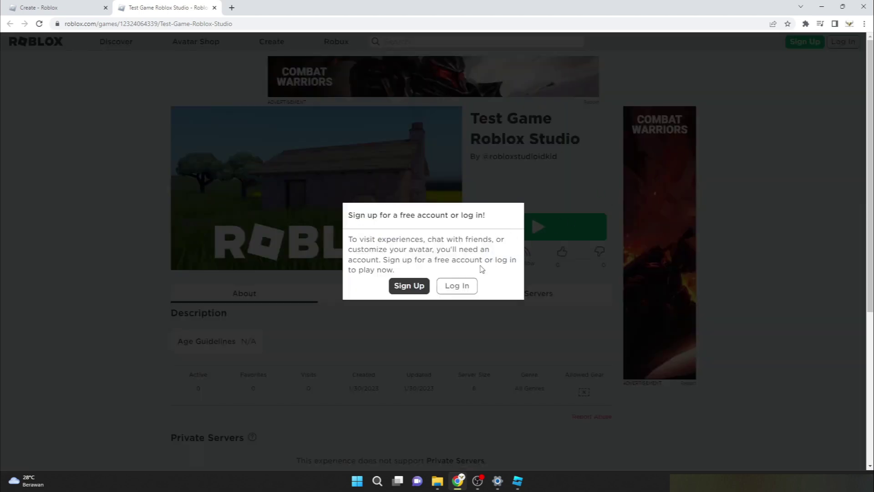
pyautogui.click(454, 286)
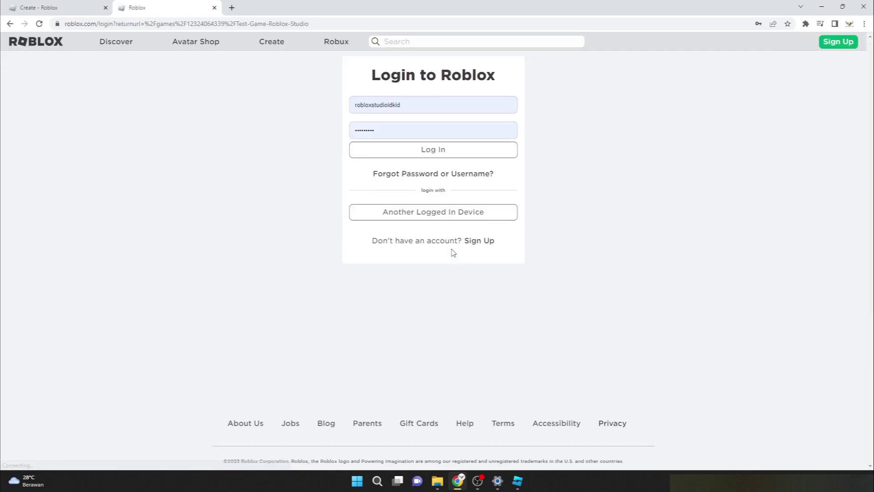
pyautogui.click(439, 149)
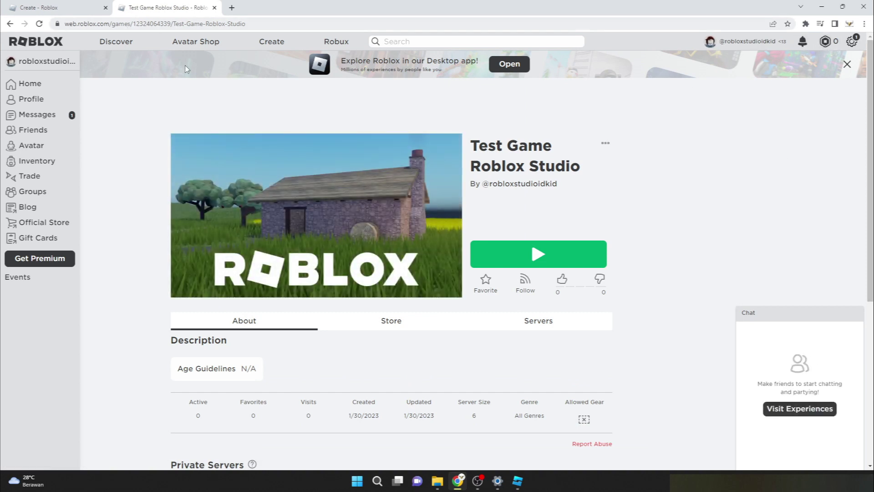
# Launch the published game and walk and jump the avatar around the spawn, the blocks and the sphere
pyautogui.click(517, 254)
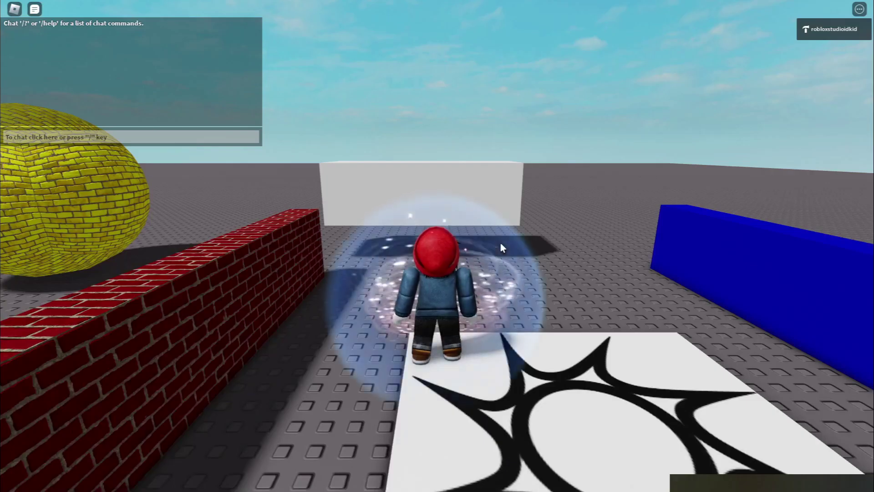
pyautogui.moveTo(467, 258); pyautogui.dragTo(495, 232, button='right')
pyautogui.press('w')
pyautogui.press('w')
pyautogui.press('space')
pyautogui.press('w')
pyautogui.press('space')
pyautogui.press('space')
pyautogui.press('w')
pyautogui.press('space')
pyautogui.press('space')
pyautogui.press('w')
pyautogui.press('space')
pyautogui.press('space')
pyautogui.press('w')
pyautogui.press('space')
pyautogui.press('w')
pyautogui.press('space')
pyautogui.press('space')
pyautogui.press('w')
pyautogui.press('space')
pyautogui.press('w')
pyautogui.press('space')
pyautogui.press('space')
pyautogui.press('w')
pyautogui.press('space')
pyautogui.press('w')
pyautogui.moveTo(498, 236); pyautogui.dragTo(496, 232, button='right')
pyautogui.press('space')
pyautogui.press('space')
pyautogui.press('space')
pyautogui.press('w')
pyautogui.press('space')
pyautogui.press('space')
pyautogui.press('w')
pyautogui.press('space')
pyautogui.press('w')
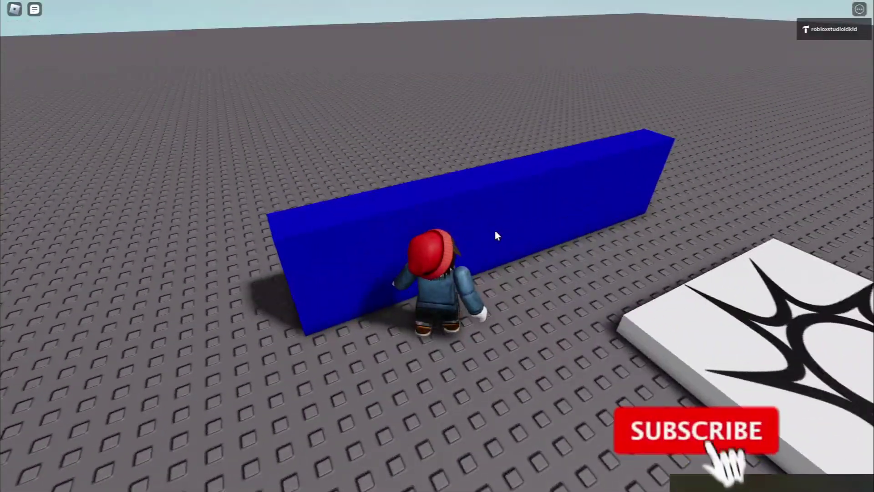
pyautogui.moveTo(472, 233); pyautogui.dragTo(471, 233, button='right')
pyautogui.press('s')
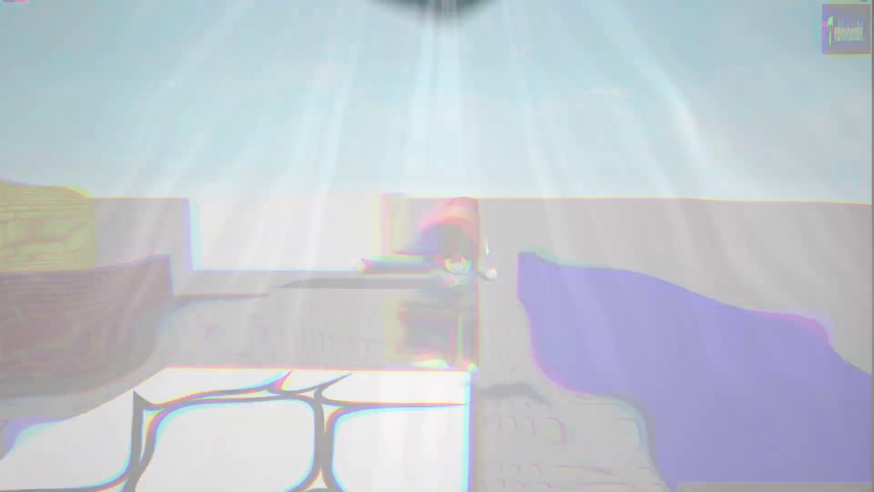